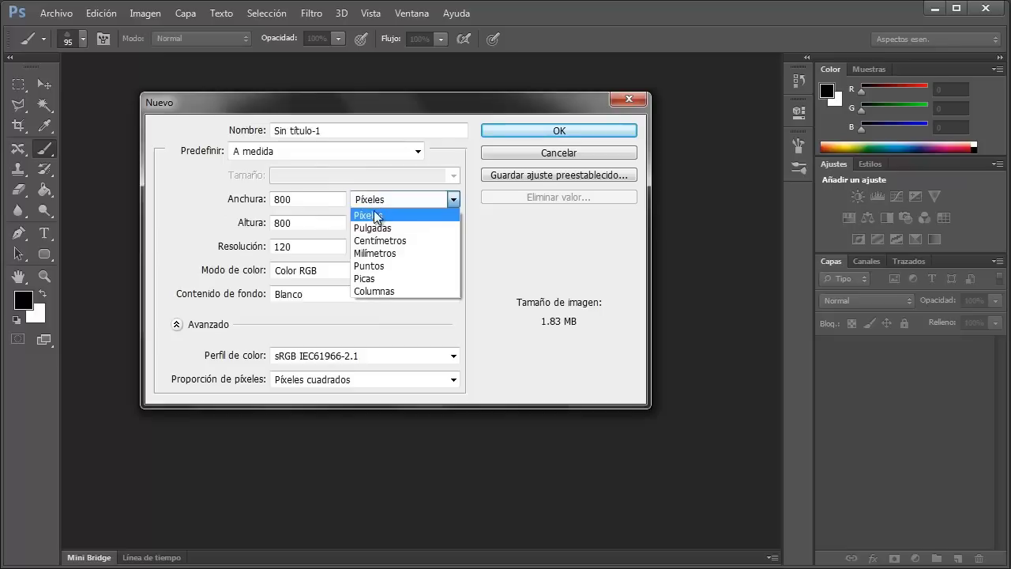
- Create a new 800 × 800 pixel document at 120 pixels/inch in RGB colour with a white background
{"action": "left_click", "coordinate": [320, 200]}
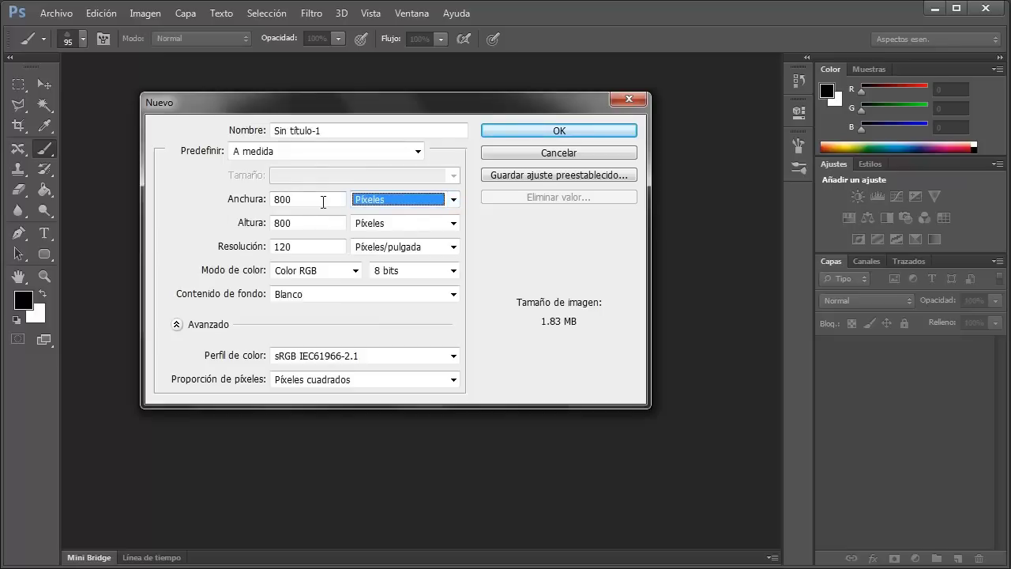
{"action": "double_click", "coordinate": [315, 200]}
{"action": "double_click", "coordinate": [307, 225]}
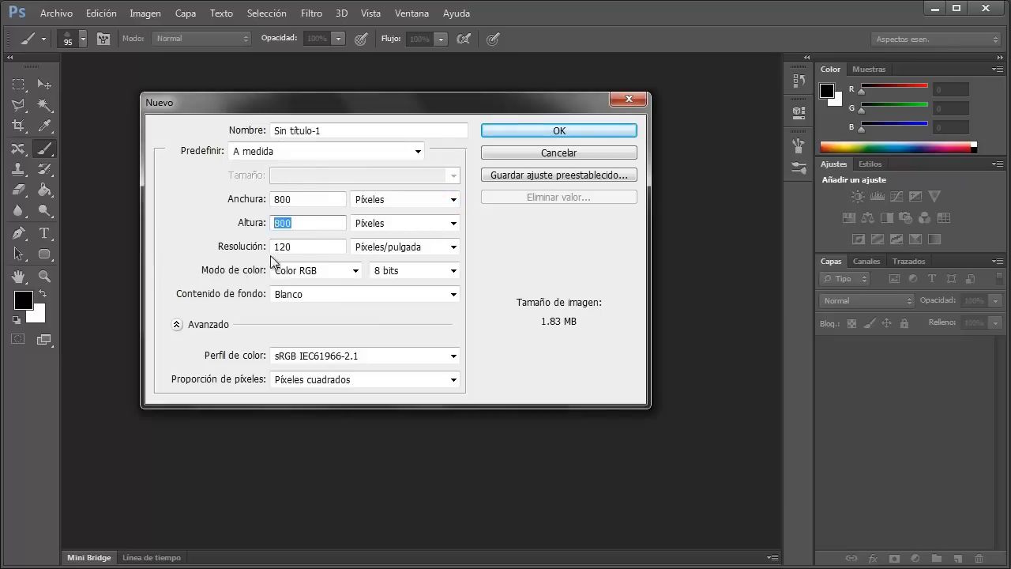
{"action": "double_click", "coordinate": [297, 248]}
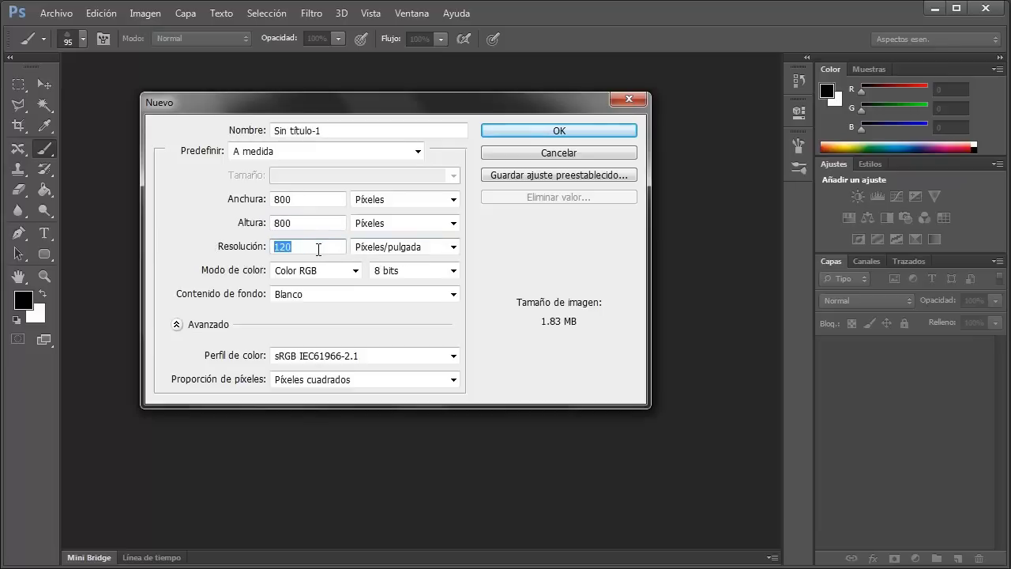
{"action": "left_click", "coordinate": [395, 248]}
{"action": "left_click", "coordinate": [395, 247]}
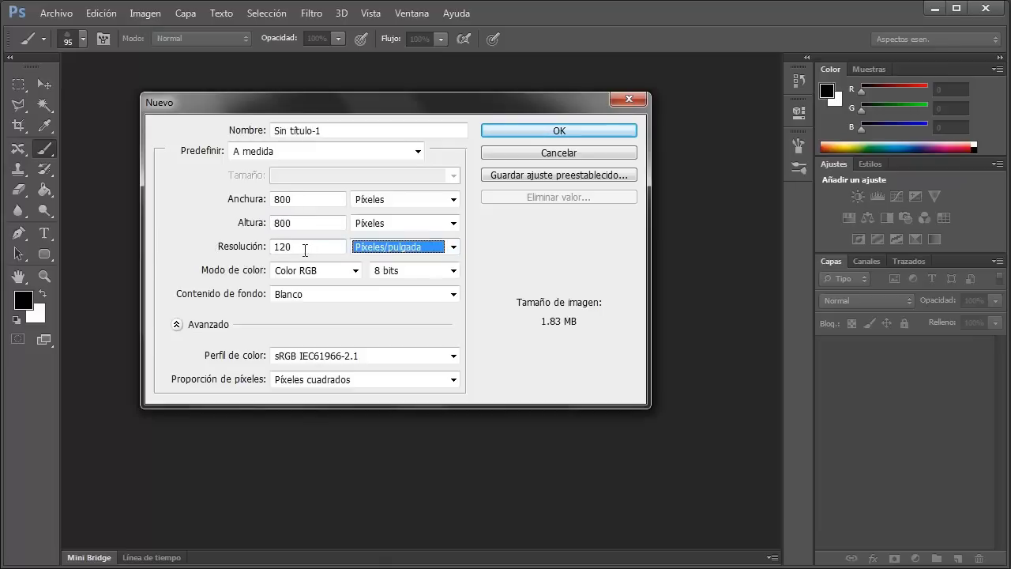
{"action": "left_click", "coordinate": [523, 132]}
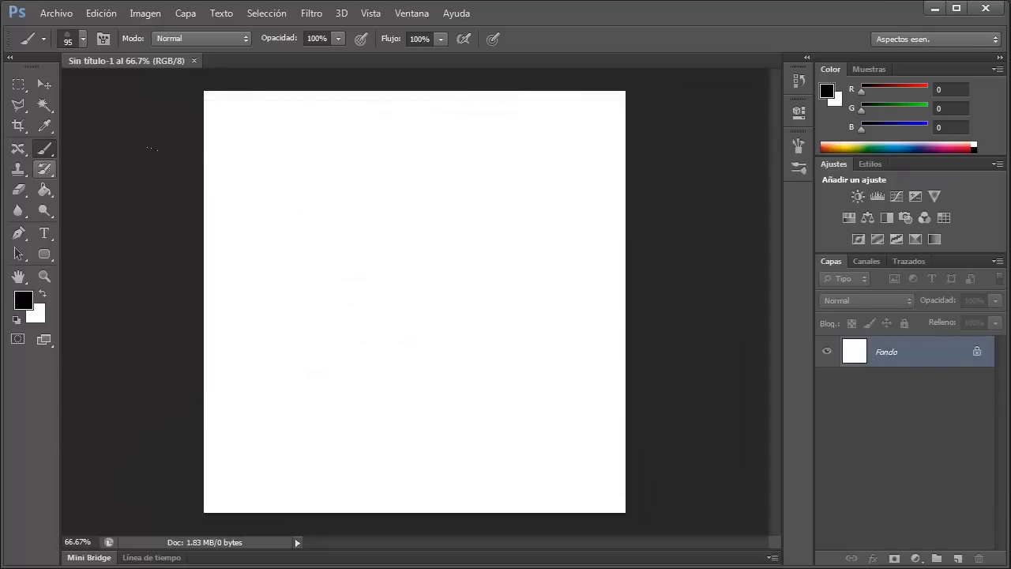
- Paint a freehand trial brush stroke across the canvas and undo it
{"action": "mouse_move", "coordinate": [268, 139]}
{"action": "left_mouse_down"}
{"action": "mouse_move", "coordinate": [259, 324]}
{"action": "mouse_move", "coordinate": [456, 181]}
{"action": "mouse_move", "coordinate": [395, 398]}
{"action": "mouse_move", "coordinate": [459, 382]}
{"action": "mouse_move", "coordinate": [503, 247]}
{"action": "left_mouse_up"}
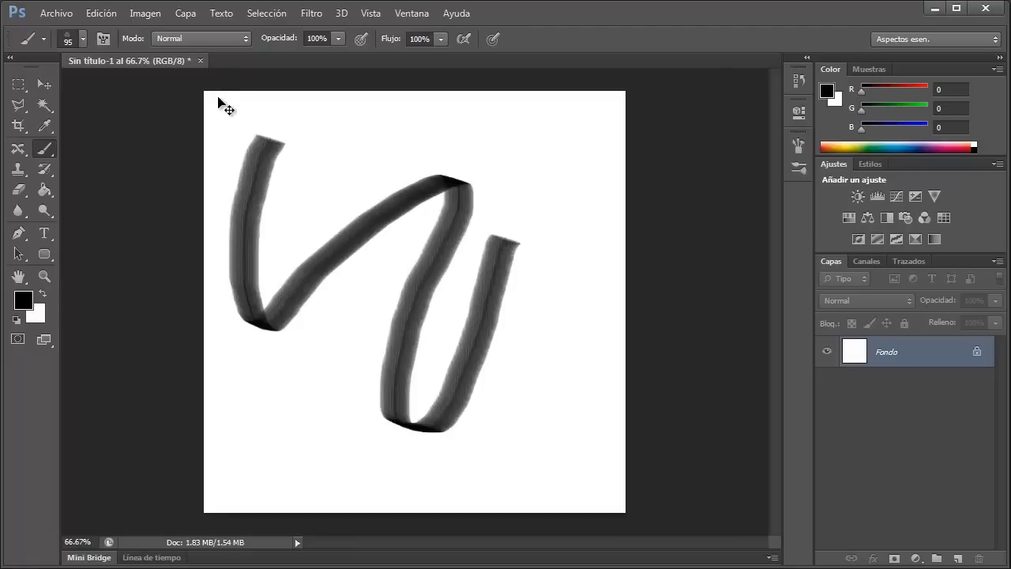
{"action": "key", "text": "ctrl+z"}
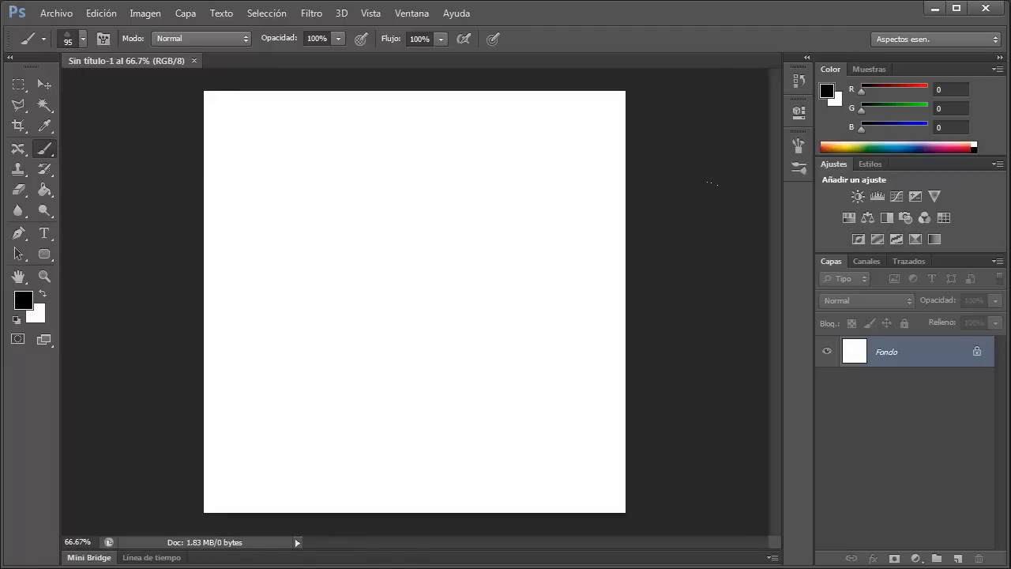
- Paint one freehand stroke with a bristle brush tip and another with a large soft-edged tip
{"action": "left_click", "coordinate": [84, 40]}
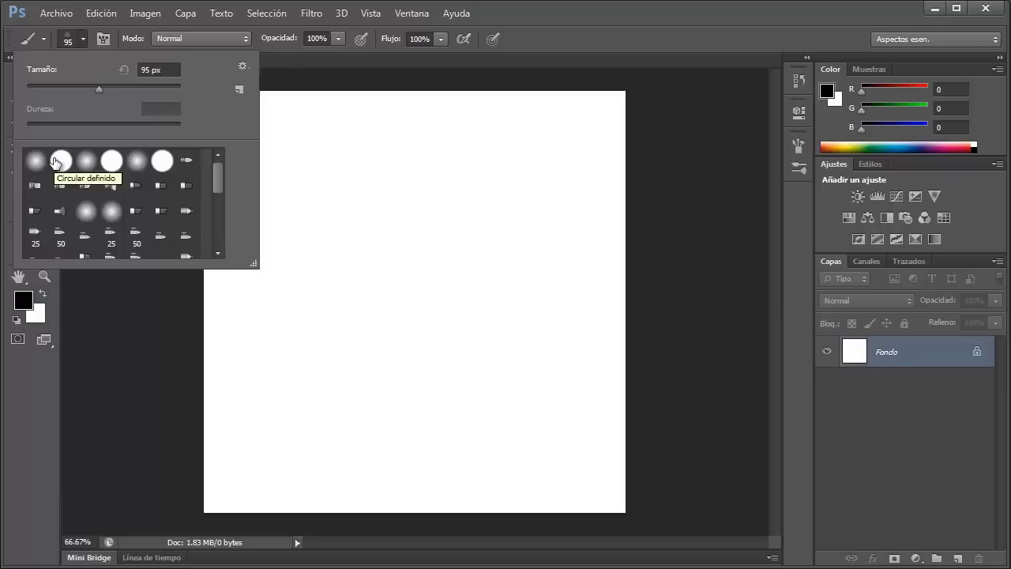
{"action": "scroll", "coordinate": [95, 197], "scroll_direction": "down", "scroll_amount": 1}
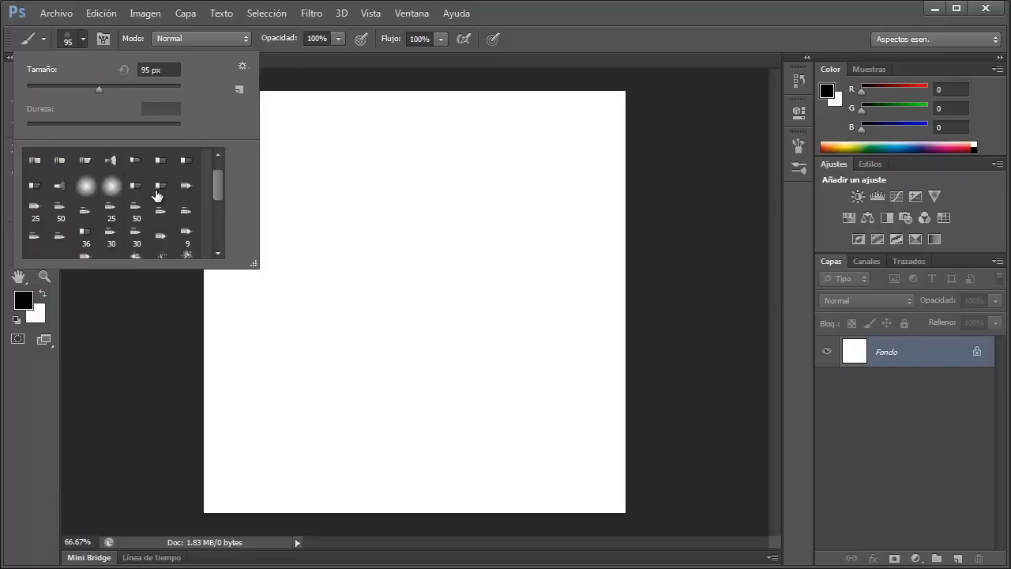
{"action": "left_click", "coordinate": [133, 187]}
{"action": "mouse_move", "coordinate": [385, 166]}
{"action": "left_mouse_down"}
{"action": "mouse_move", "coordinate": [373, 237]}
{"action": "mouse_move", "coordinate": [483, 338]}
{"action": "mouse_move", "coordinate": [503, 321]}
{"action": "mouse_move", "coordinate": [437, 319]}
{"action": "mouse_move", "coordinate": [451, 385]}
{"action": "mouse_move", "coordinate": [360, 324]}
{"action": "left_mouse_up"}
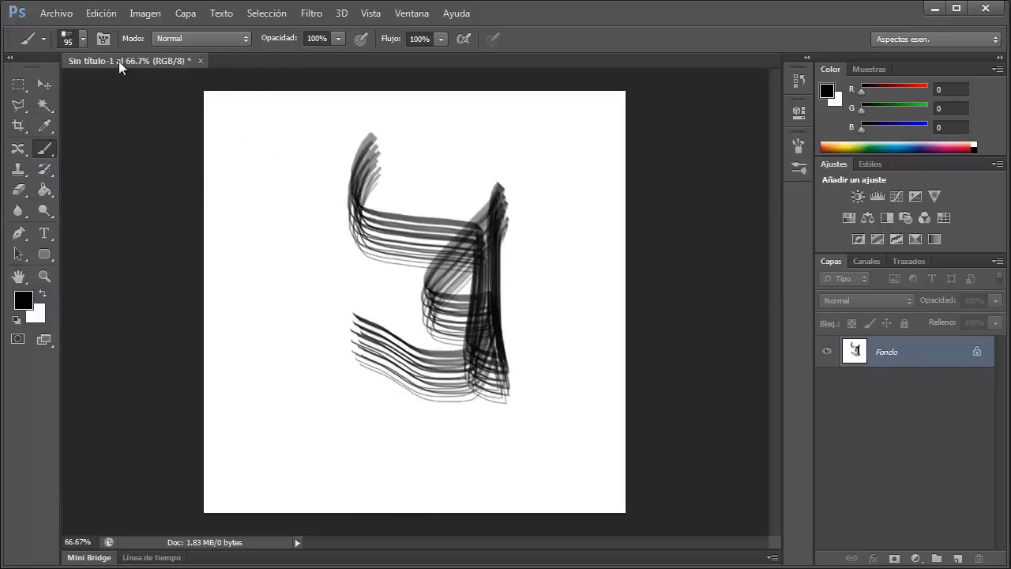
{"action": "left_click", "coordinate": [82, 40]}
{"action": "left_click", "coordinate": [86, 187]}
{"action": "mouse_move", "coordinate": [306, 157]}
{"action": "left_mouse_down"}
{"action": "mouse_move", "coordinate": [395, 429]}
{"action": "mouse_move", "coordinate": [522, 481]}
{"action": "left_mouse_up"}
- Using the hard round tip (Circular definido), paint a wavy vertical stroke at 95 px and a short curved one at 20 px
{"action": "left_click", "coordinate": [83, 39]}
{"action": "scroll", "coordinate": [113, 187], "scroll_direction": "up", "scroll_amount": 1}
{"action": "left_click", "coordinate": [61, 161]}
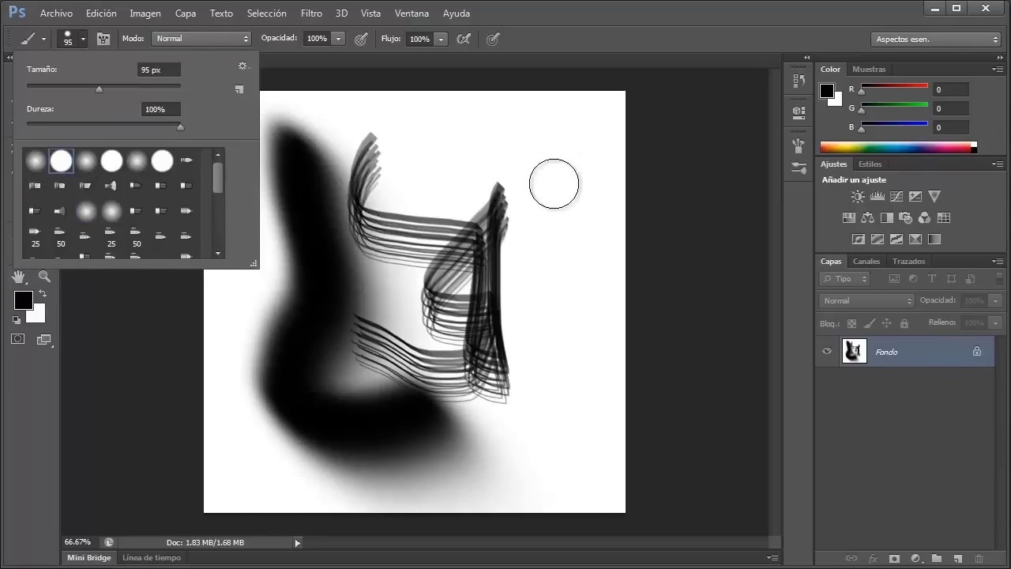
{"action": "mouse_move", "coordinate": [557, 158]}
{"action": "left_mouse_down"}
{"action": "mouse_move", "coordinate": [567, 280]}
{"action": "mouse_move", "coordinate": [559, 385]}
{"action": "left_mouse_up"}
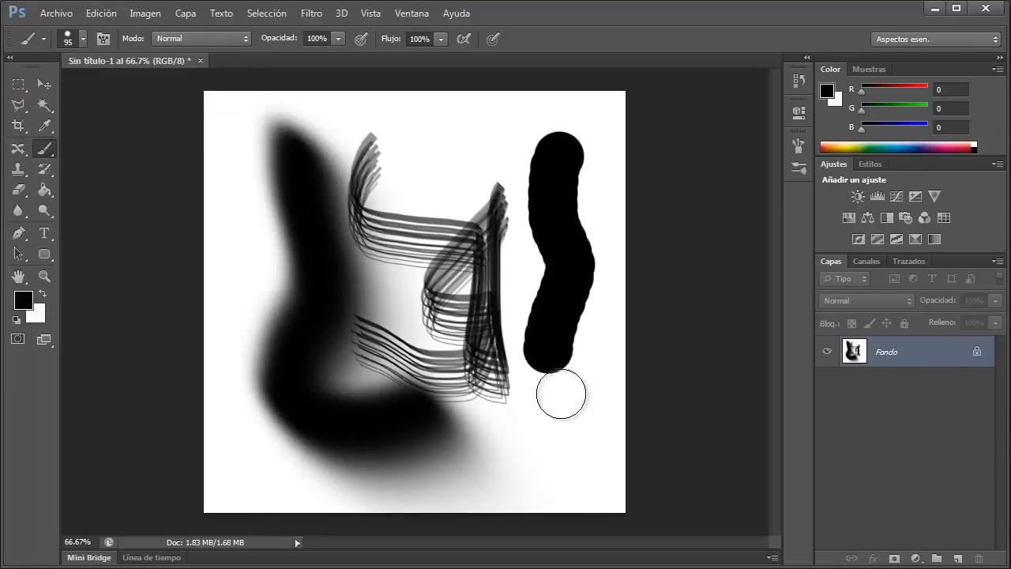
{"action": "left_click", "coordinate": [85, 42]}
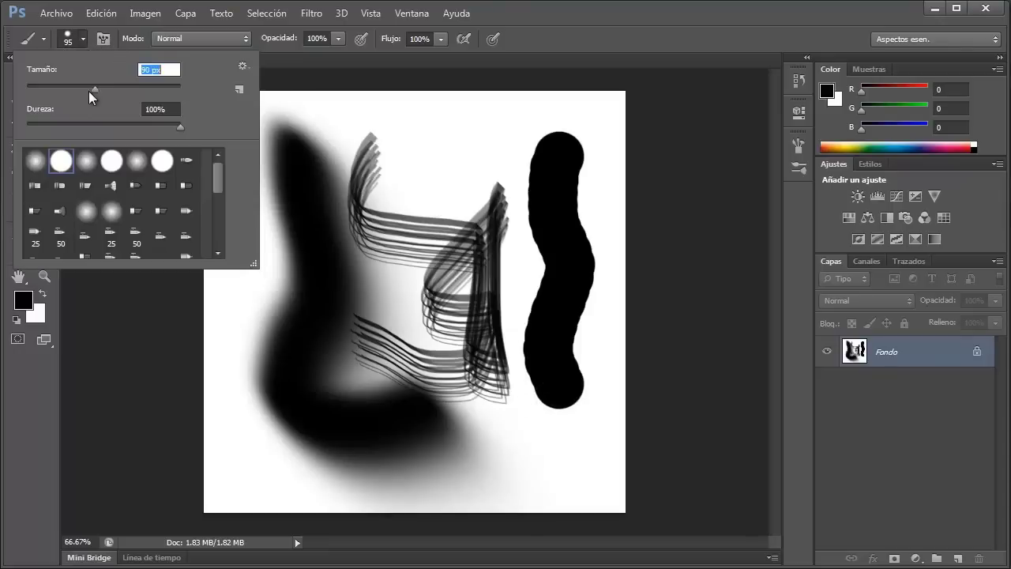
{"action": "left_click_drag", "start_coordinate": [41, 80], "coordinate": [38, 80]}
{"action": "left_click_drag", "start_coordinate": [438, 128], "coordinate": [404, 248]}
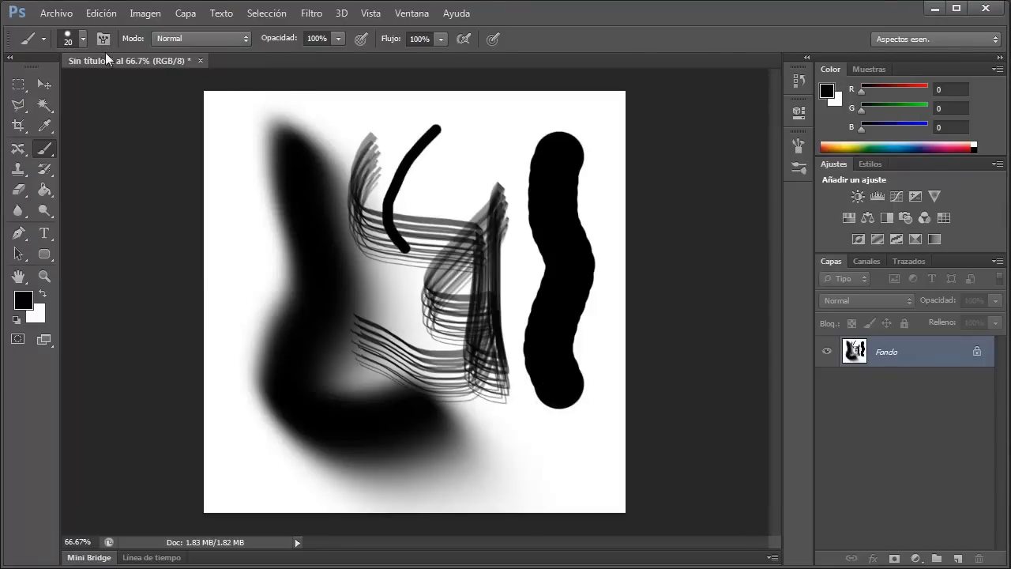
- Paint a curved stroke with a soft round 20 px tip, and clear the canvas by filling it with white
{"action": "left_click", "coordinate": [82, 39]}
{"action": "left_click", "coordinate": [136, 163]}
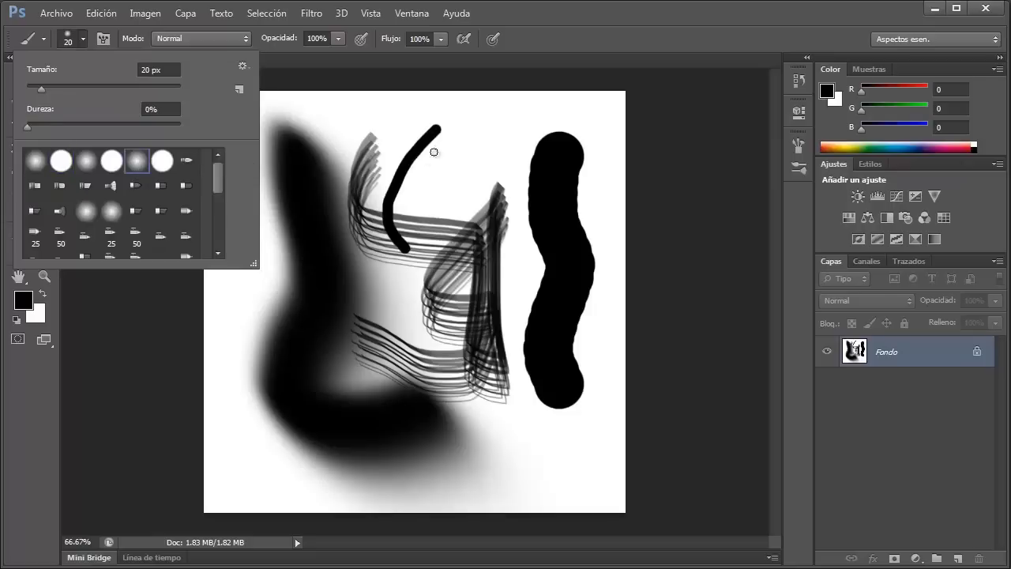
{"action": "left_click_drag", "start_coordinate": [482, 122], "coordinate": [434, 194]}
{"action": "left_click_drag", "start_coordinate": [415, 247], "coordinate": [415, 285]}
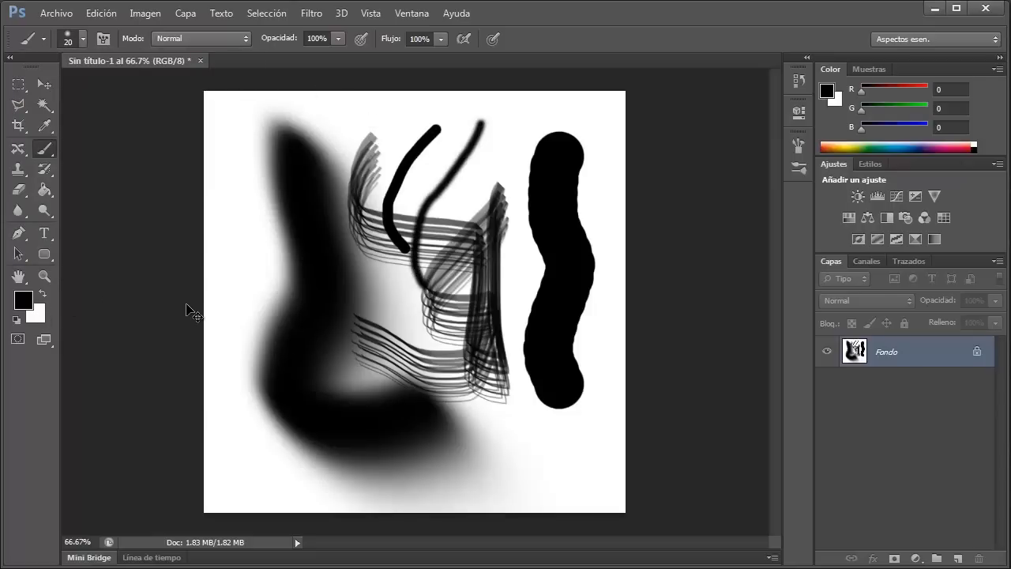
{"action": "key", "text": "ctrl+BackSpace"}
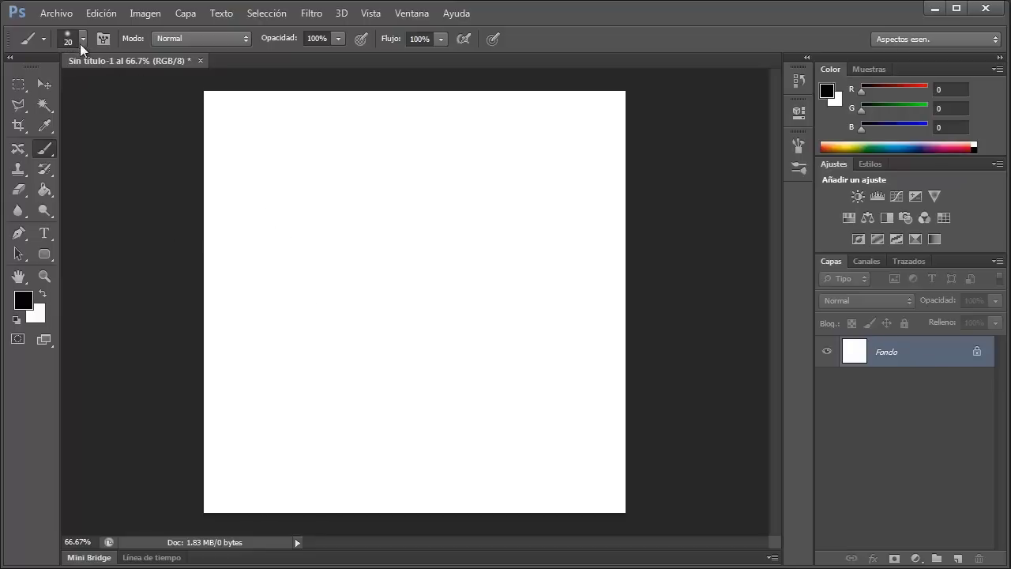
- Browse the brush presets from the canvas down to the textured and leaf-shaped tips, and close the picker
{"action": "right_click", "coordinate": [336, 228]}
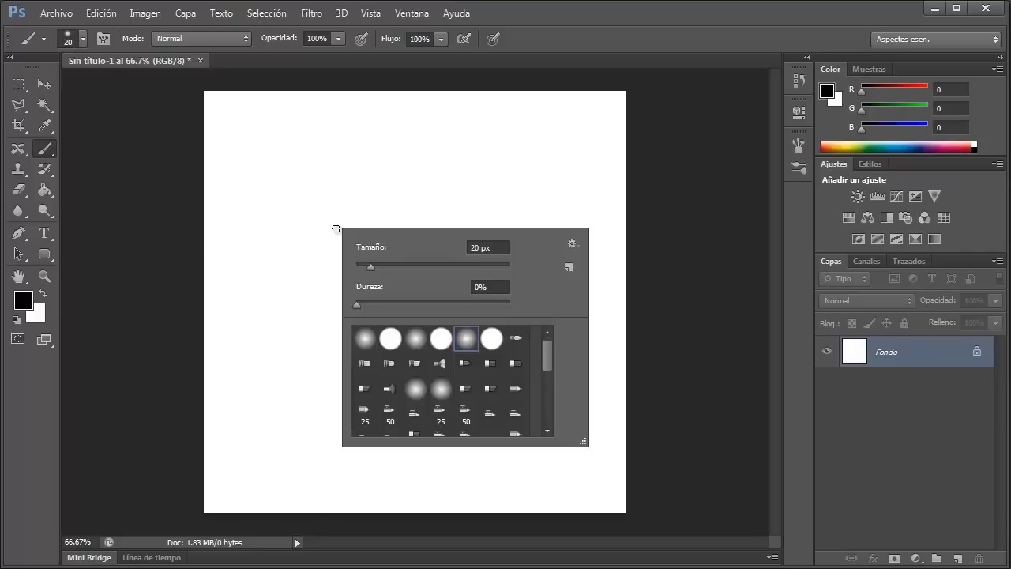
{"action": "mouse_move", "coordinate": [544, 367]}
{"action": "left_mouse_down"}
{"action": "mouse_move", "coordinate": [546, 420]}
{"action": "mouse_move", "coordinate": [541, 356]}
{"action": "mouse_move", "coordinate": [550, 418]}
{"action": "left_mouse_up"}
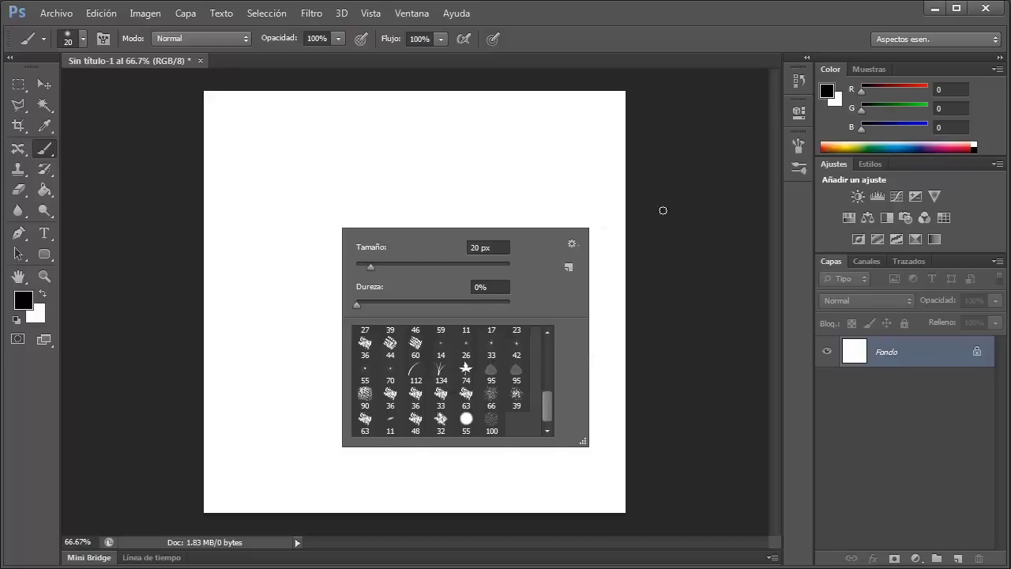
{"action": "left_click", "coordinate": [790, 173]}
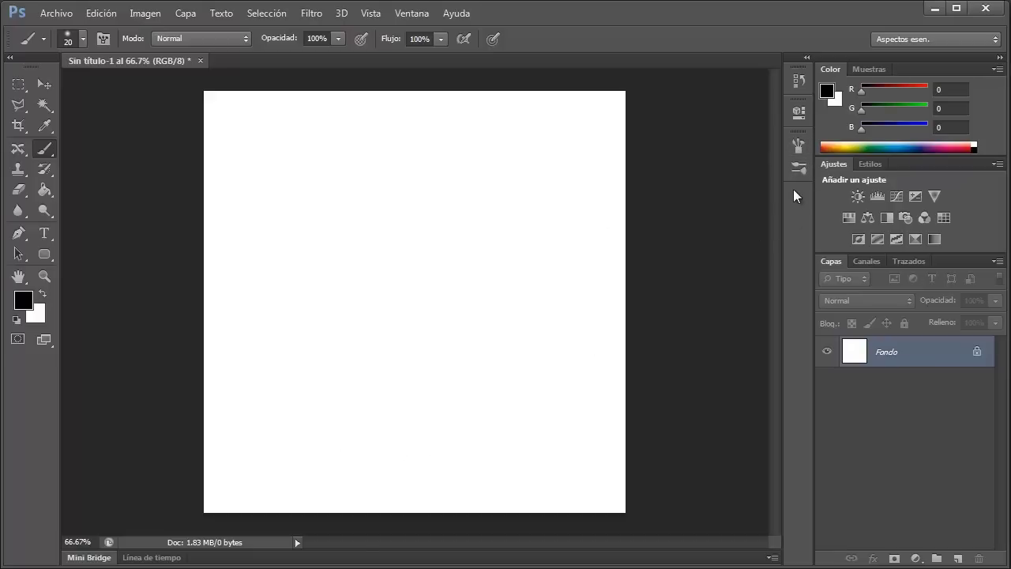
- Open and collapse the Pincel panel, and take its panel group out of the dock
{"action": "left_click", "coordinate": [795, 145]}
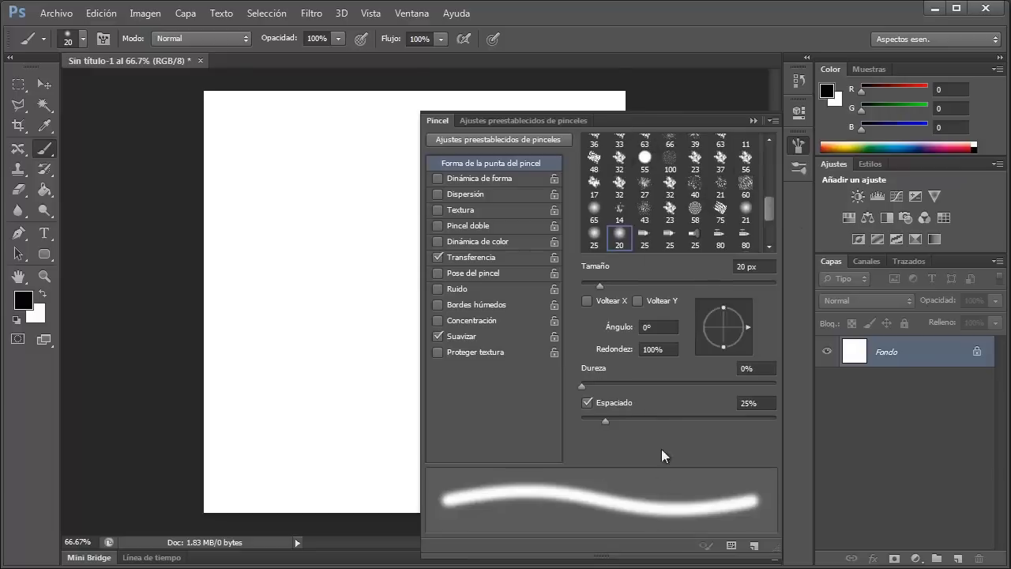
{"action": "left_click", "coordinate": [753, 120]}
{"action": "mouse_move", "coordinate": [798, 132]}
{"action": "left_mouse_down"}
{"action": "mouse_move", "coordinate": [706, 167]}
{"action": "mouse_move", "coordinate": [695, 147]}
{"action": "mouse_move", "coordinate": [718, 158]}
{"action": "left_mouse_up"}
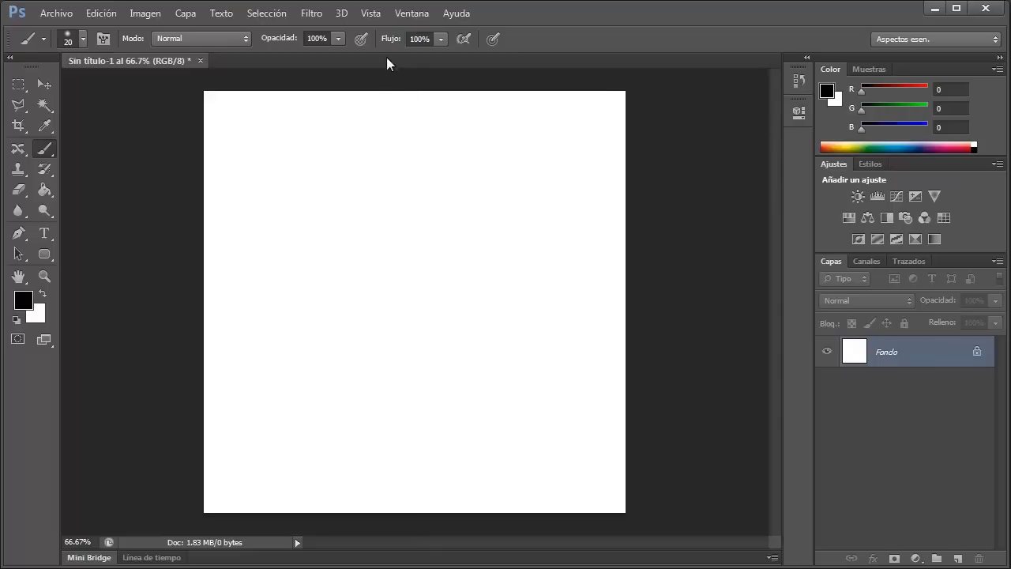
- Show the Pincel panel as a floating panel, reposition it over the canvas, collapse it and close it
{"action": "left_click", "coordinate": [401, 14]}
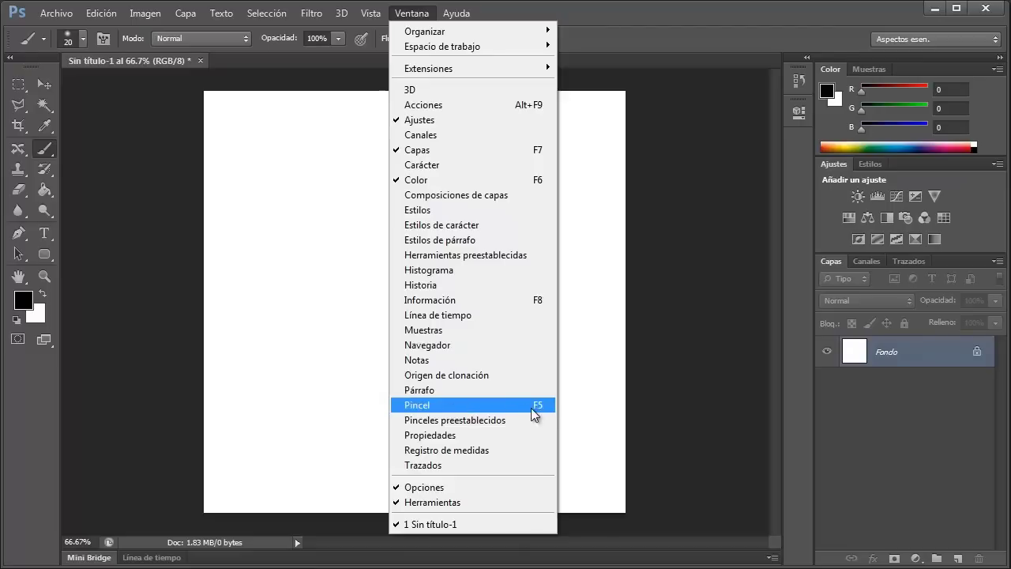
{"action": "left_click", "coordinate": [501, 404]}
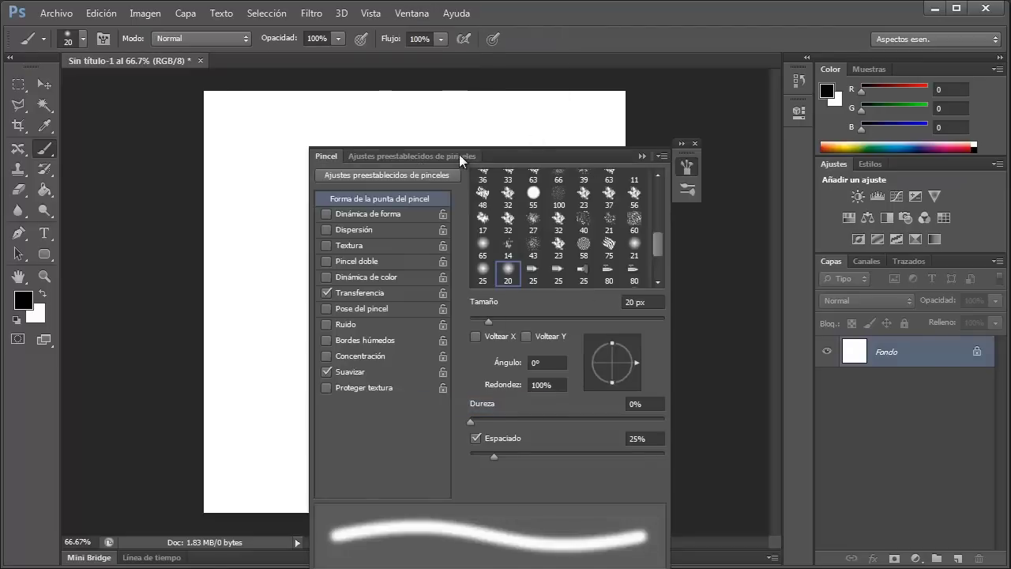
{"action": "mouse_move", "coordinate": [491, 156]}
{"action": "left_mouse_down"}
{"action": "mouse_move", "coordinate": [402, 129]}
{"action": "mouse_move", "coordinate": [467, 111]}
{"action": "left_mouse_up"}
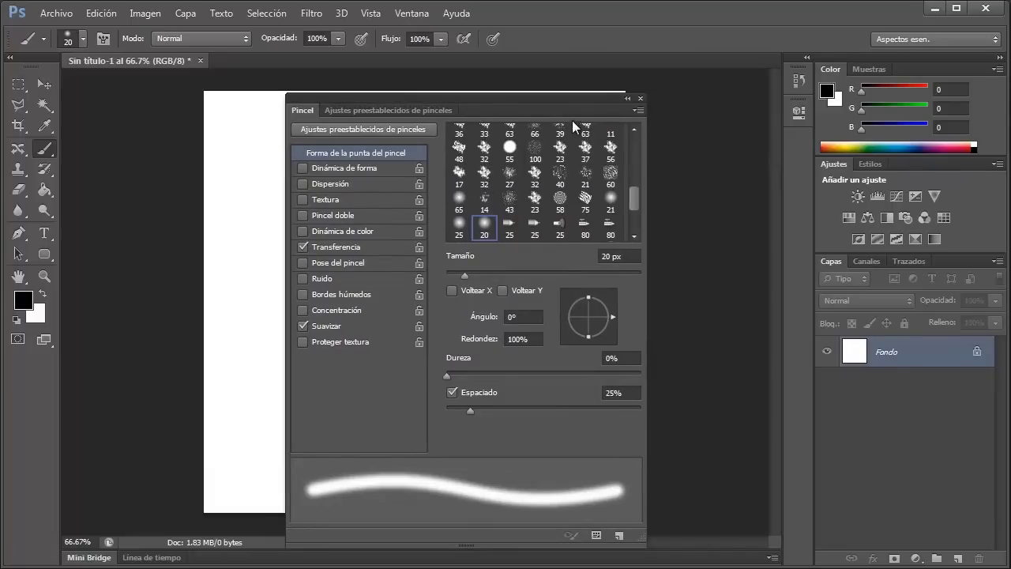
{"action": "mouse_move", "coordinate": [570, 111]}
{"action": "left_mouse_down"}
{"action": "mouse_move", "coordinate": [792, 150]}
{"action": "mouse_move", "coordinate": [692, 147]}
{"action": "left_mouse_up"}
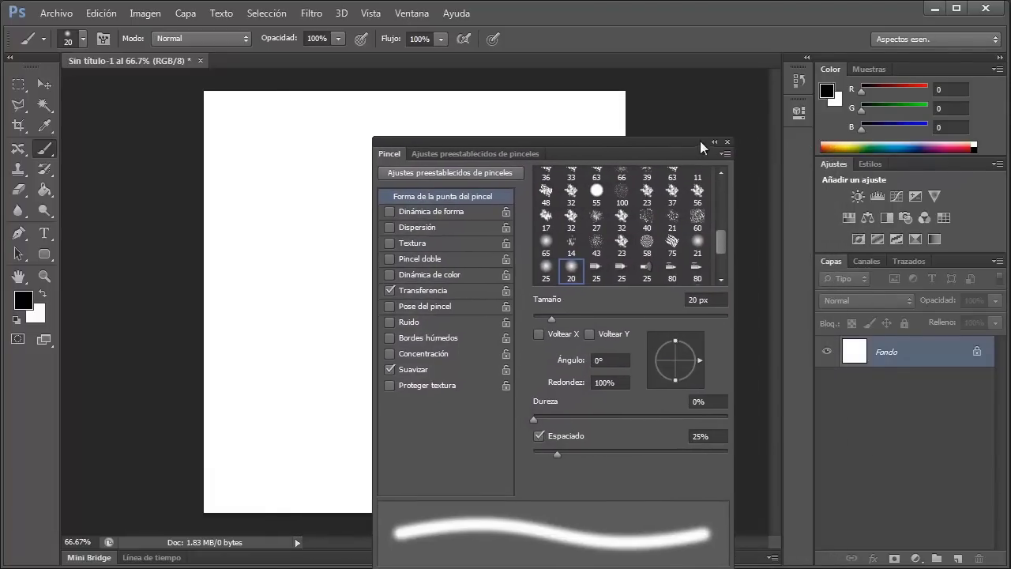
{"action": "left_click", "coordinate": [714, 143]}
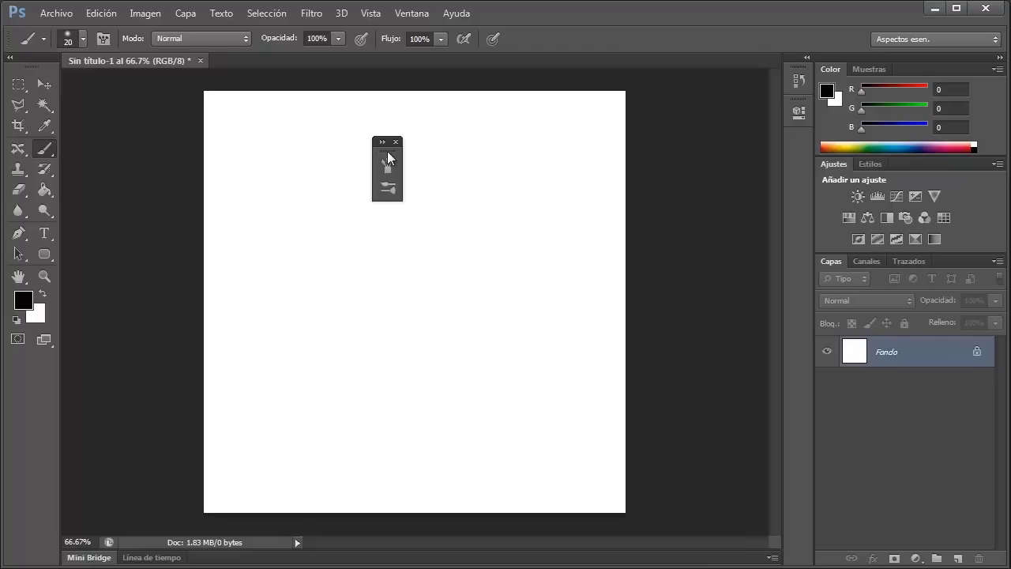
{"action": "mouse_move", "coordinate": [390, 157]}
{"action": "left_mouse_down"}
{"action": "mouse_move", "coordinate": [774, 153]}
{"action": "mouse_move", "coordinate": [796, 141]}
{"action": "mouse_move", "coordinate": [695, 150]}
{"action": "left_mouse_up"}
{"action": "left_click", "coordinate": [700, 145]}
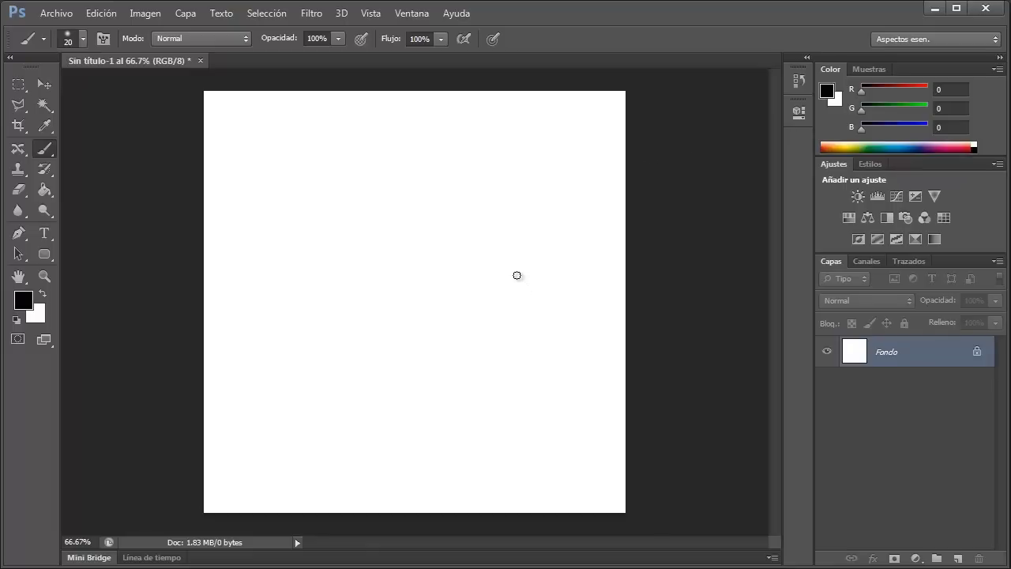
- Show the Pincel panel again, return its group to the dock and expand the brush settings
{"action": "key", "text": "F5"}
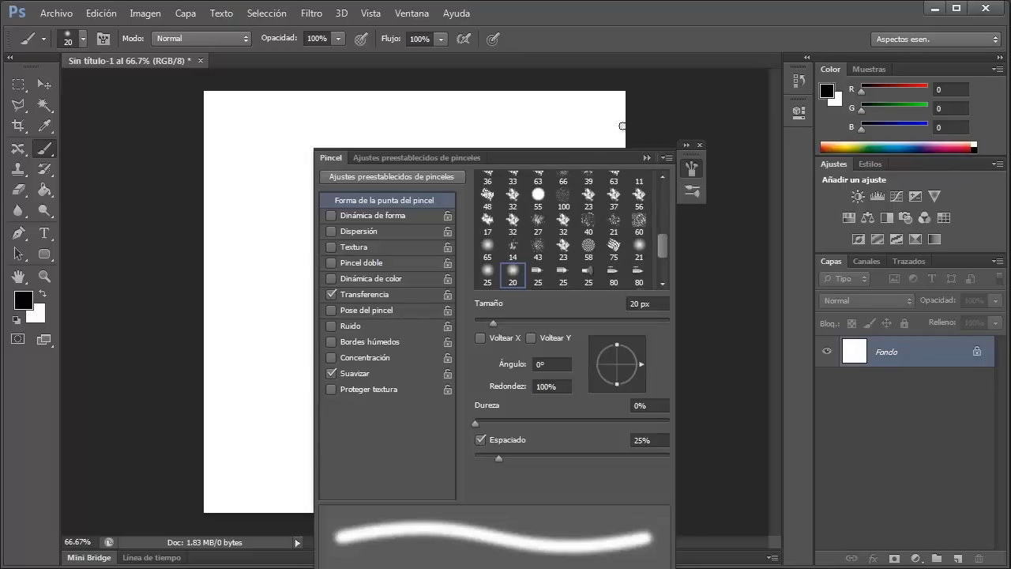
{"action": "left_click", "coordinate": [700, 145]}
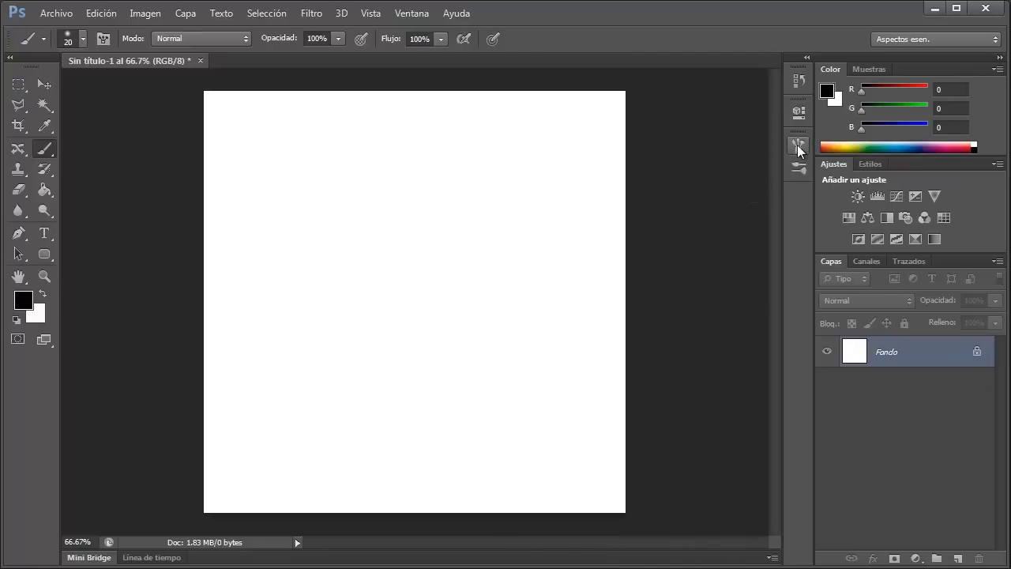
{"action": "left_click", "coordinate": [799, 149]}
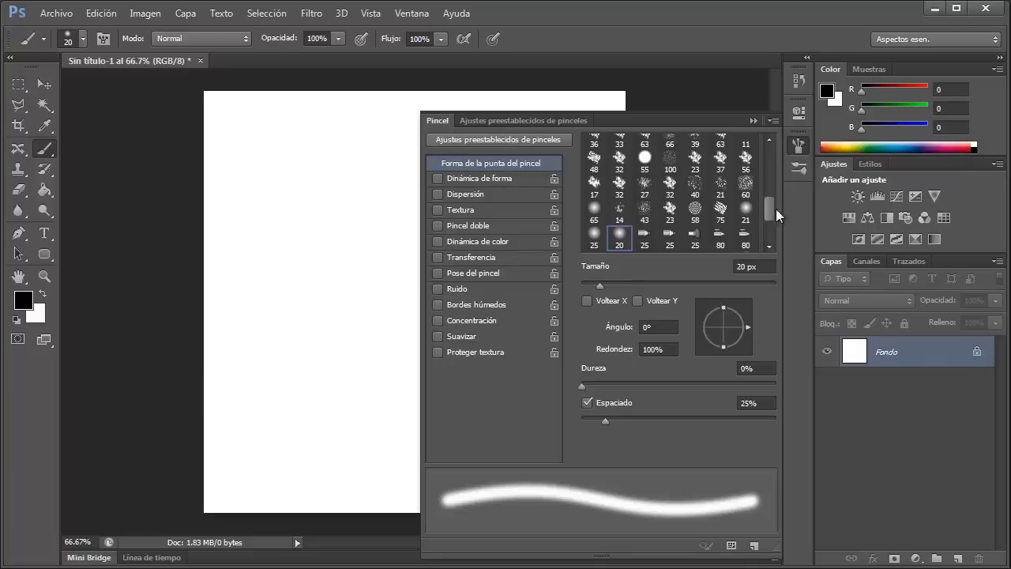
- Choose the hard round 30 px brush tip and paint a long, near-vertical stroke down the canvas
{"action": "left_click_drag", "start_coordinate": [769, 210], "coordinate": [771, 162]}
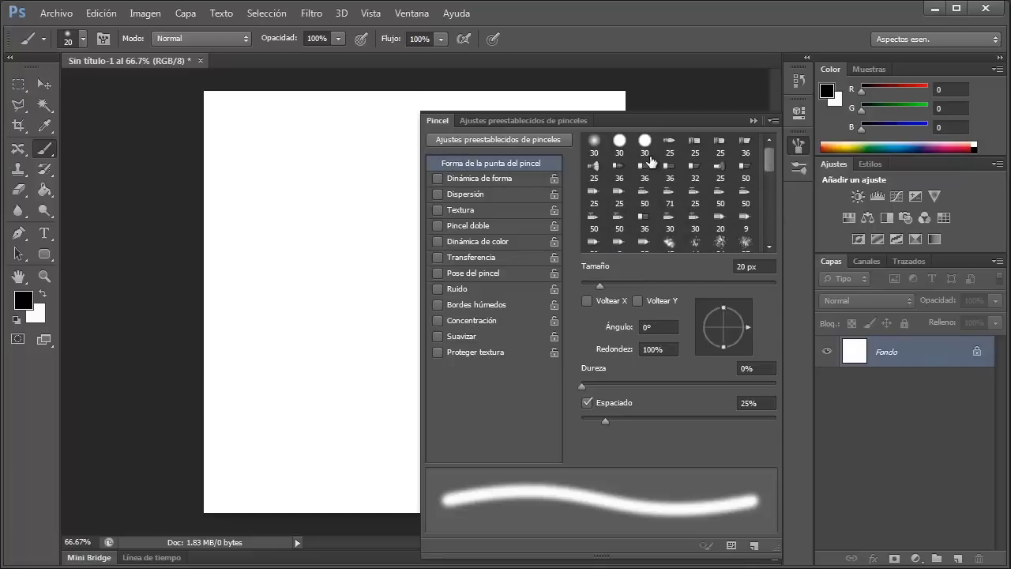
{"action": "left_click", "coordinate": [621, 142]}
{"action": "left_click", "coordinate": [244, 125]}
{"action": "left_click_drag", "start_coordinate": [246, 161], "coordinate": [271, 377]}
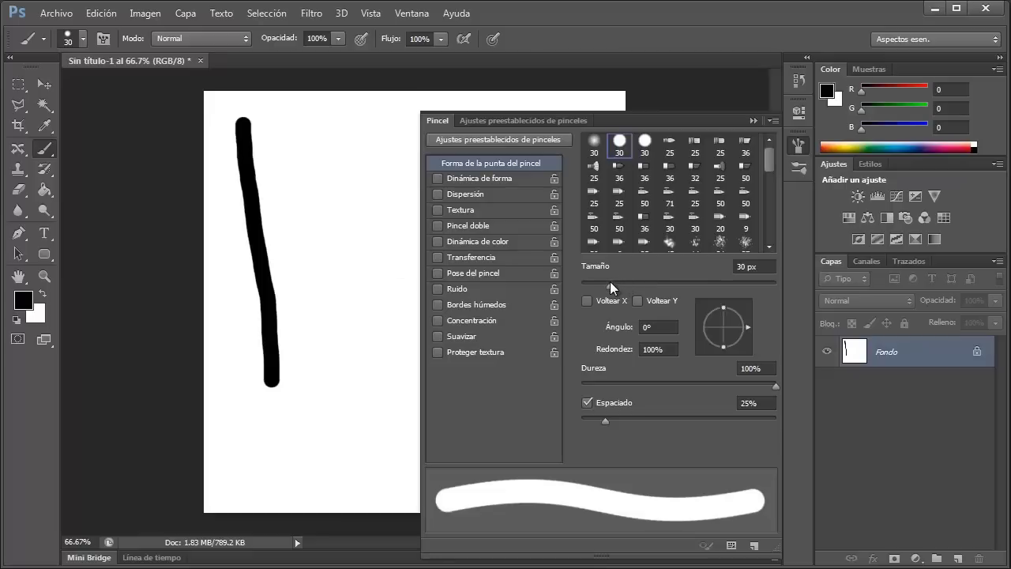
- Paint three comparison strokes at different brush sizes: one moderately enlarged, one at 99 px and one at 6 px
{"action": "left_click_drag", "start_coordinate": [610, 281], "coordinate": [633, 289]}
{"action": "left_click_drag", "start_coordinate": [295, 138], "coordinate": [294, 289]}
{"action": "left_click_drag", "start_coordinate": [644, 284], "coordinate": [677, 284]}
{"action": "left_click_drag", "start_coordinate": [367, 163], "coordinate": [341, 359]}
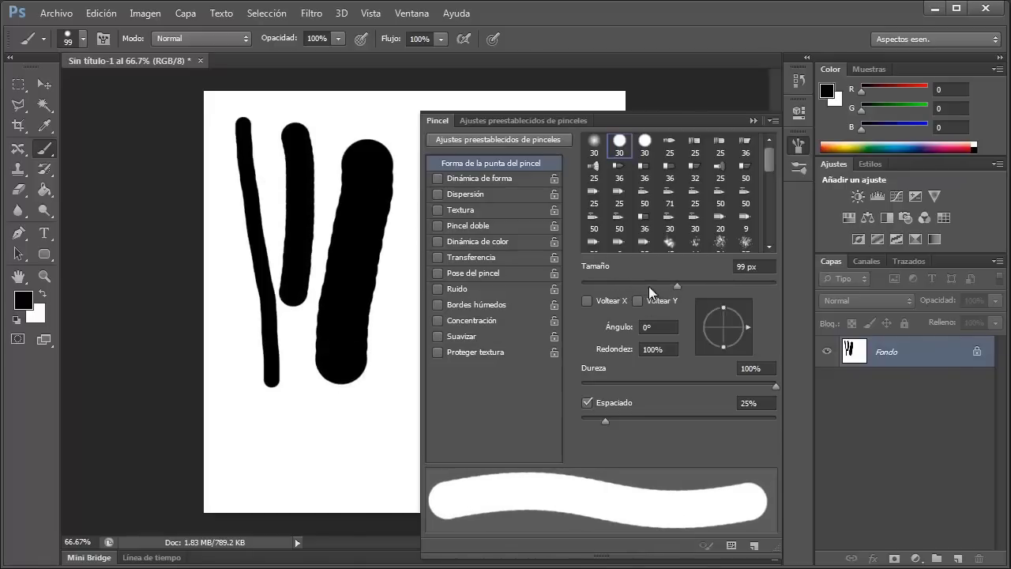
{"action": "left_click_drag", "start_coordinate": [619, 282], "coordinate": [586, 280]}
{"action": "left_click_drag", "start_coordinate": [211, 164], "coordinate": [256, 370]}
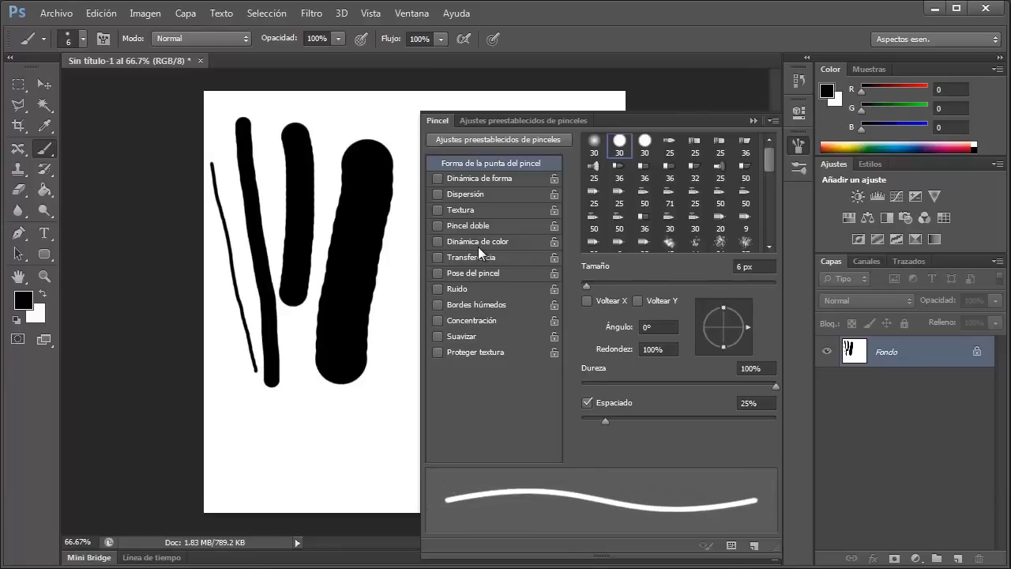
- Revert the document to its blank state, choose the 134 px grass brush tip and paint overlapping clumps of grass on the upper canvas
{"action": "scroll", "coordinate": [766, 167], "scroll_direction": "down", "scroll_amount": 2}
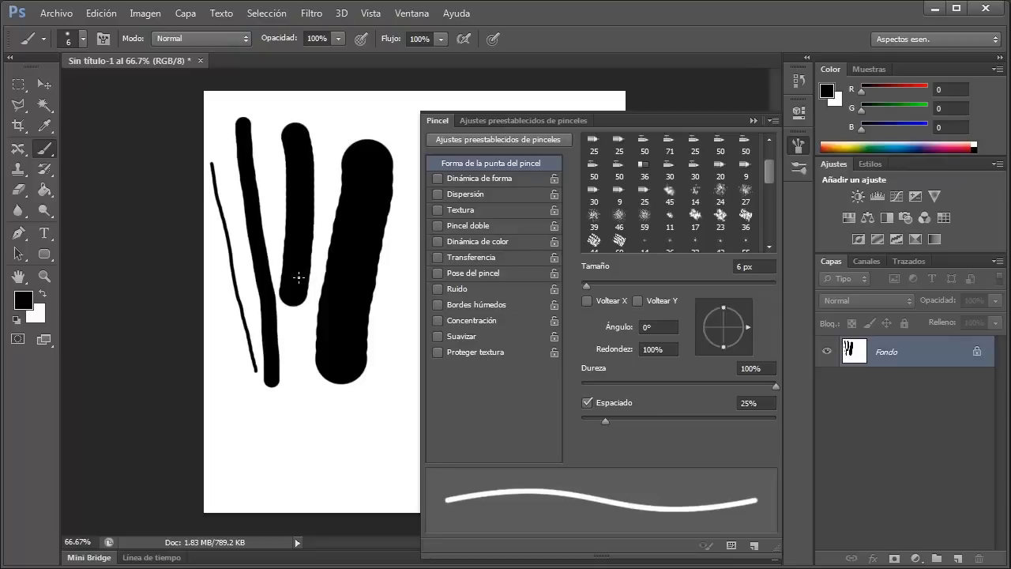
{"action": "key", "text": "F12"}
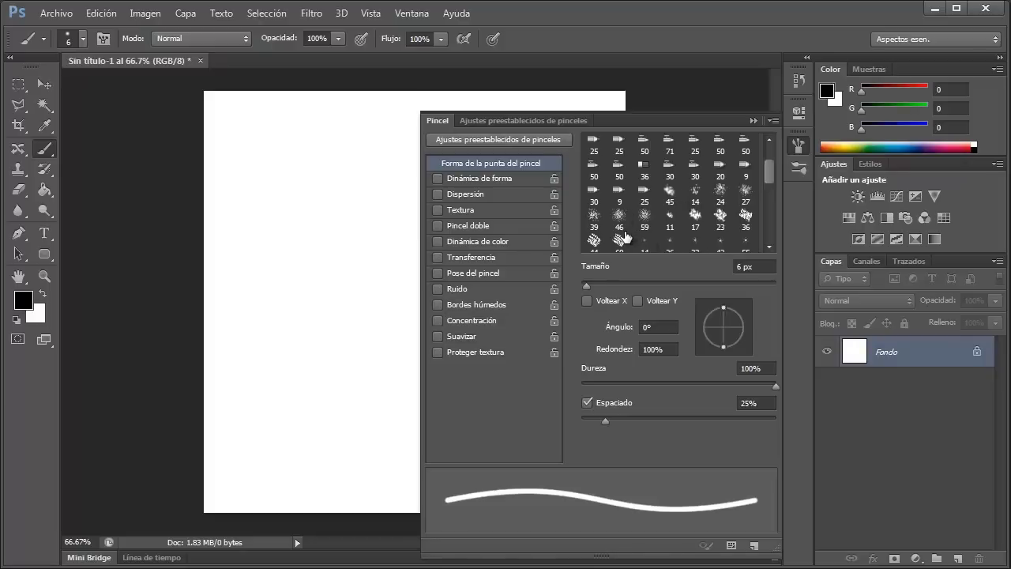
{"action": "scroll", "coordinate": [626, 235], "scroll_direction": "down", "scroll_amount": 1}
{"action": "scroll", "coordinate": [632, 236], "scroll_direction": "down", "scroll_amount": 1}
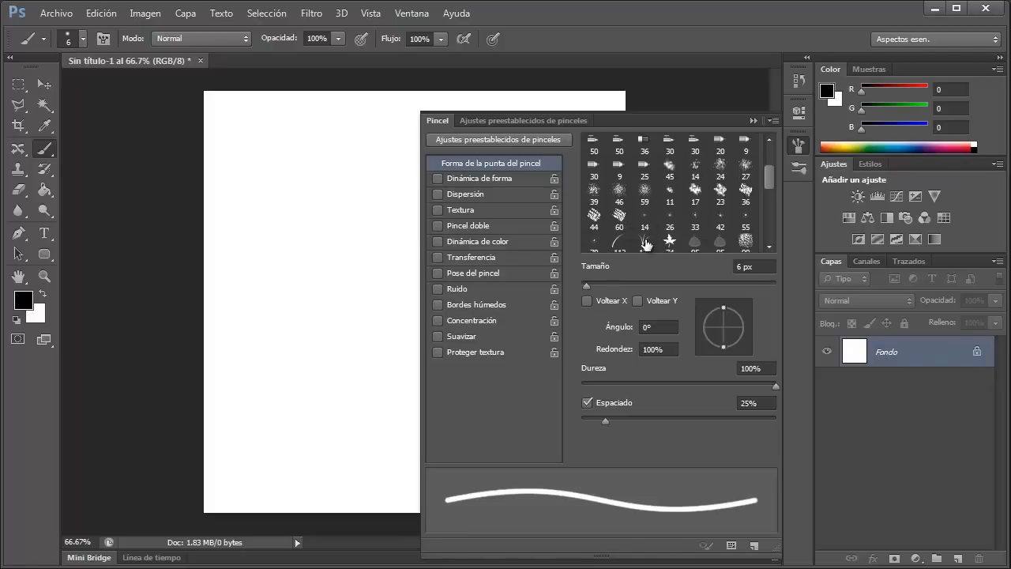
{"action": "left_click", "coordinate": [644, 236]}
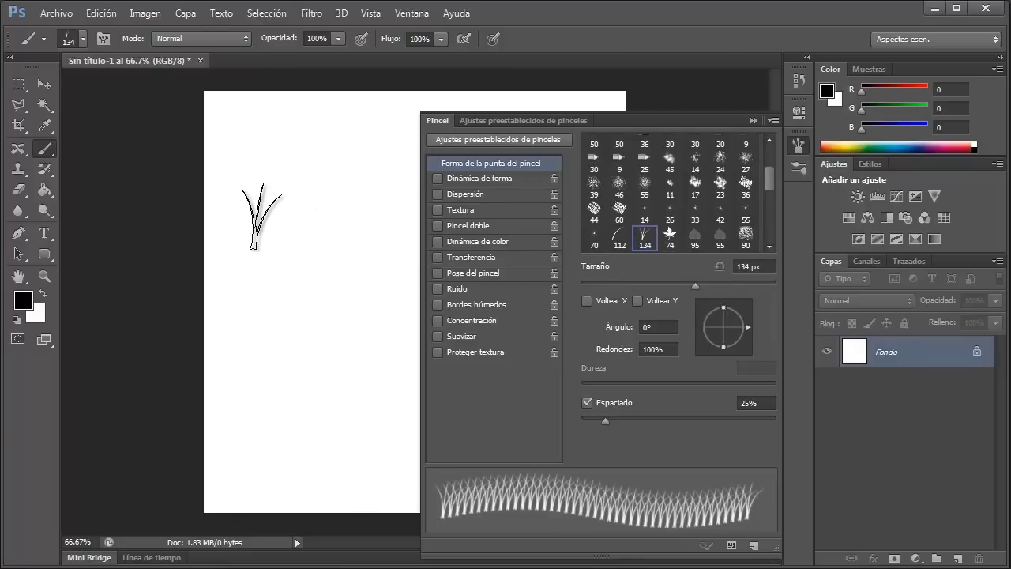
{"action": "mouse_move", "coordinate": [249, 168]}
{"action": "left_mouse_down"}
{"action": "mouse_move", "coordinate": [303, 185]}
{"action": "mouse_move", "coordinate": [322, 224]}
{"action": "mouse_move", "coordinate": [241, 236]}
{"action": "mouse_move", "coordinate": [315, 251]}
{"action": "mouse_move", "coordinate": [368, 237]}
{"action": "mouse_move", "coordinate": [221, 247]}
{"action": "mouse_move", "coordinate": [351, 197]}
{"action": "mouse_move", "coordinate": [380, 258]}
{"action": "mouse_move", "coordinate": [267, 265]}
{"action": "mouse_move", "coordinate": [323, 269]}
{"action": "left_mouse_up"}
{"action": "left_click", "coordinate": [339, 268]}
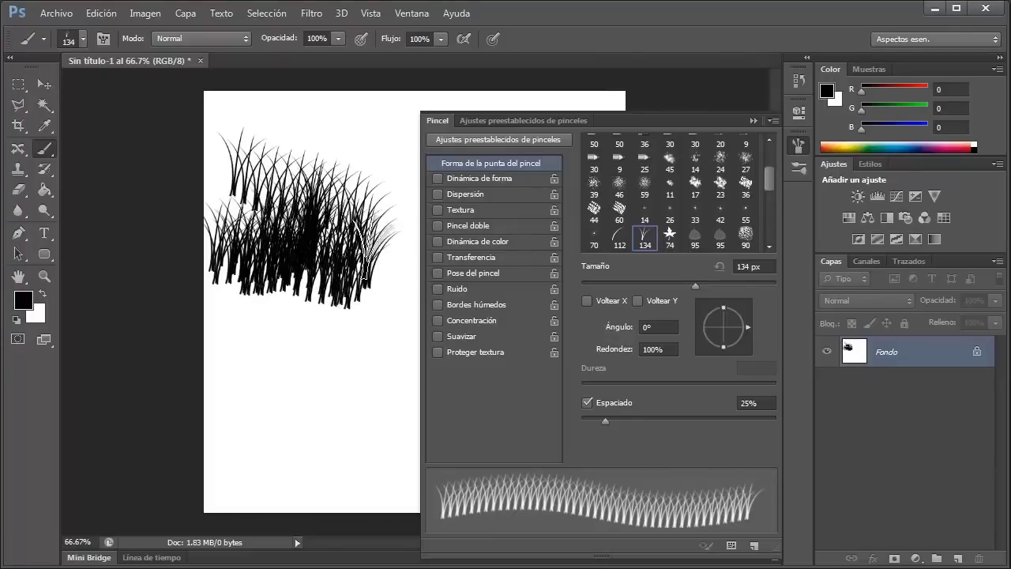
- Choose the 74 px maple-leaf brush tip, paint a long looping stroke down the canvas and clear all the painted strokes
{"action": "left_click", "coordinate": [671, 237]}
{"action": "mouse_move", "coordinate": [335, 134]}
{"action": "left_mouse_down"}
{"action": "mouse_move", "coordinate": [383, 281]}
{"action": "mouse_move", "coordinate": [251, 347]}
{"action": "left_mouse_up"}
{"action": "mouse_move", "coordinate": [246, 386]}
{"action": "left_mouse_down"}
{"action": "mouse_move", "coordinate": [266, 424]}
{"action": "mouse_move", "coordinate": [341, 439]}
{"action": "mouse_move", "coordinate": [366, 405]}
{"action": "mouse_move", "coordinate": [379, 355]}
{"action": "mouse_move", "coordinate": [400, 402]}
{"action": "mouse_move", "coordinate": [349, 455]}
{"action": "mouse_move", "coordinate": [291, 465]}
{"action": "mouse_move", "coordinate": [322, 476]}
{"action": "mouse_move", "coordinate": [329, 413]}
{"action": "mouse_move", "coordinate": [286, 371]}
{"action": "left_mouse_up"}
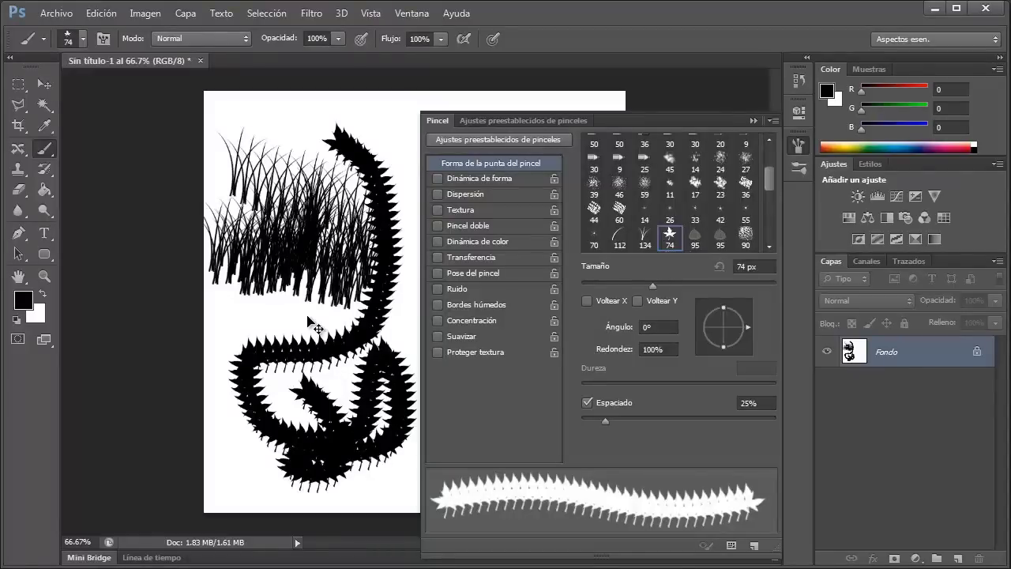
{"action": "key", "text": "ctrl+BackSpace"}
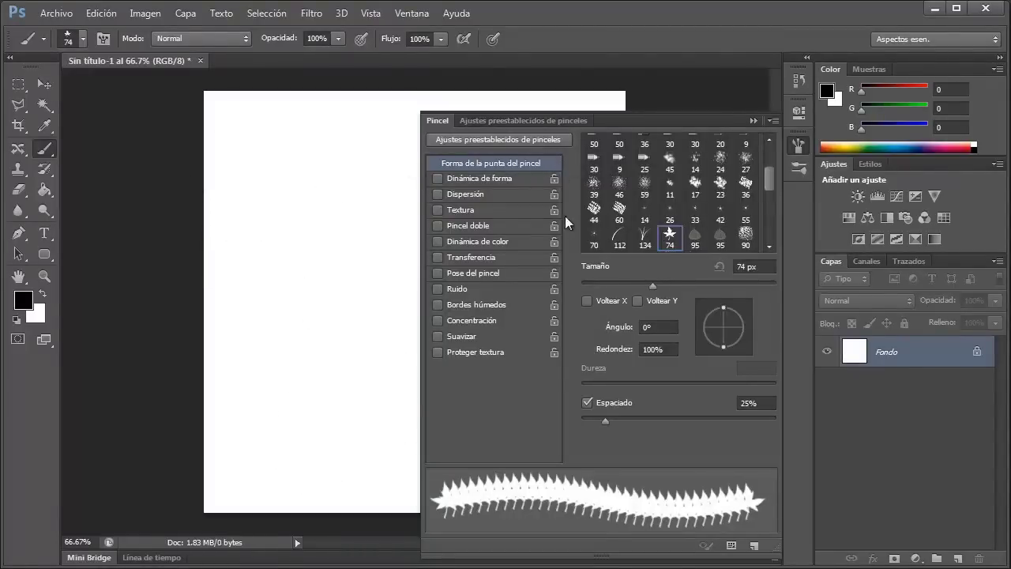
- Set the leaf tip's spacing to 111%, paint a winding trail of separate leaves and undo it
{"action": "mouse_move", "coordinate": [608, 418]}
{"action": "left_mouse_down"}
{"action": "mouse_move", "coordinate": [670, 440]}
{"action": "mouse_move", "coordinate": [575, 420]}
{"action": "mouse_move", "coordinate": [702, 449]}
{"action": "mouse_move", "coordinate": [686, 448]}
{"action": "left_mouse_up"}
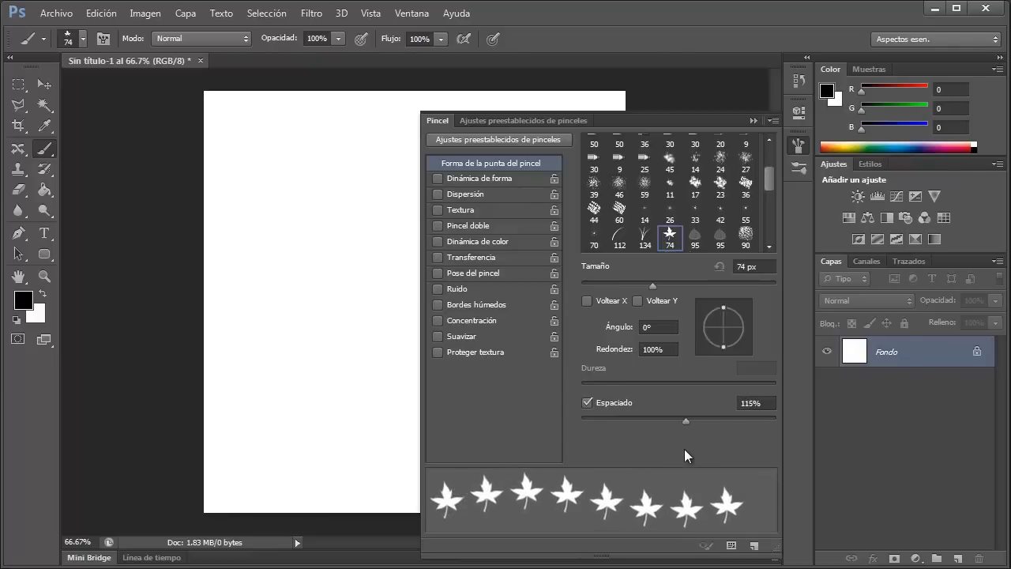
{"action": "left_click", "coordinate": [266, 153]}
{"action": "mouse_move", "coordinate": [285, 193]}
{"action": "left_mouse_down"}
{"action": "mouse_move", "coordinate": [260, 332]}
{"action": "mouse_move", "coordinate": [287, 364]}
{"action": "mouse_move", "coordinate": [369, 352]}
{"action": "mouse_move", "coordinate": [360, 151]}
{"action": "mouse_move", "coordinate": [382, 207]}
{"action": "mouse_move", "coordinate": [304, 275]}
{"action": "mouse_move", "coordinate": [287, 326]}
{"action": "mouse_move", "coordinate": [296, 420]}
{"action": "mouse_move", "coordinate": [353, 444]}
{"action": "mouse_move", "coordinate": [376, 391]}
{"action": "mouse_move", "coordinate": [366, 338]}
{"action": "mouse_move", "coordinate": [325, 294]}
{"action": "left_mouse_up"}
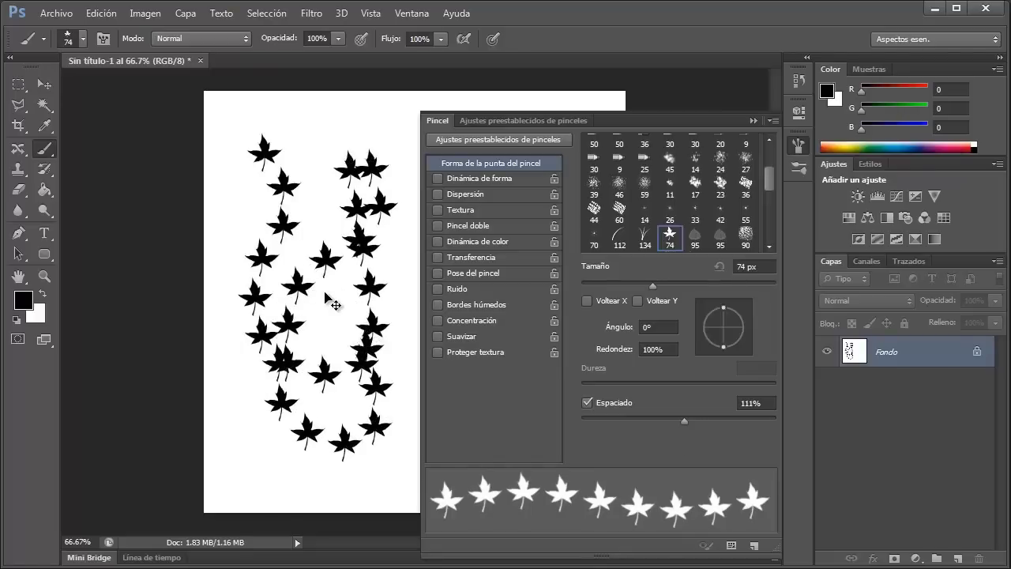
{"action": "key", "text": "ctrl+z"}
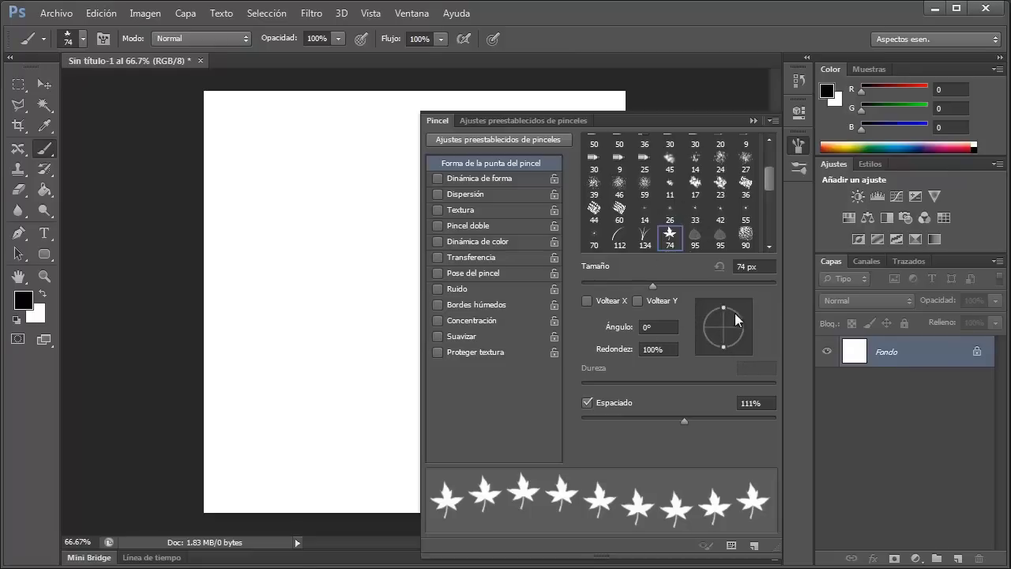
- Paint two columns of leaves, one with the tip at 127° and 92% roundness and one with the angle at -111°
{"action": "mouse_move", "coordinate": [722, 307]}
{"action": "left_mouse_down"}
{"action": "mouse_move", "coordinate": [711, 313]}
{"action": "mouse_move", "coordinate": [747, 322]}
{"action": "mouse_move", "coordinate": [706, 296]}
{"action": "mouse_move", "coordinate": [693, 303]}
{"action": "mouse_move", "coordinate": [705, 305]}
{"action": "left_mouse_up"}
{"action": "left_click_drag", "start_coordinate": [248, 140], "coordinate": [252, 257]}
{"action": "left_click_drag", "start_coordinate": [251, 301], "coordinate": [252, 304]}
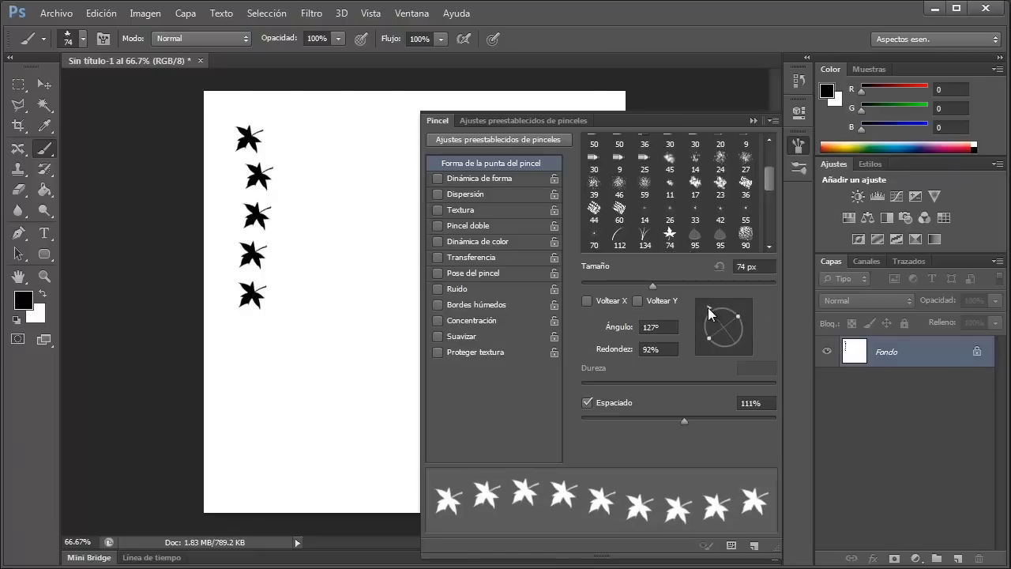
{"action": "mouse_move", "coordinate": [708, 307]}
{"action": "left_mouse_down"}
{"action": "mouse_move", "coordinate": [701, 332]}
{"action": "mouse_move", "coordinate": [713, 348]}
{"action": "left_mouse_up"}
{"action": "mouse_move", "coordinate": [334, 179]}
{"action": "left_mouse_down"}
{"action": "mouse_move", "coordinate": [319, 207]}
{"action": "mouse_move", "coordinate": [322, 330]}
{"action": "mouse_move", "coordinate": [303, 366]}
{"action": "left_mouse_up"}
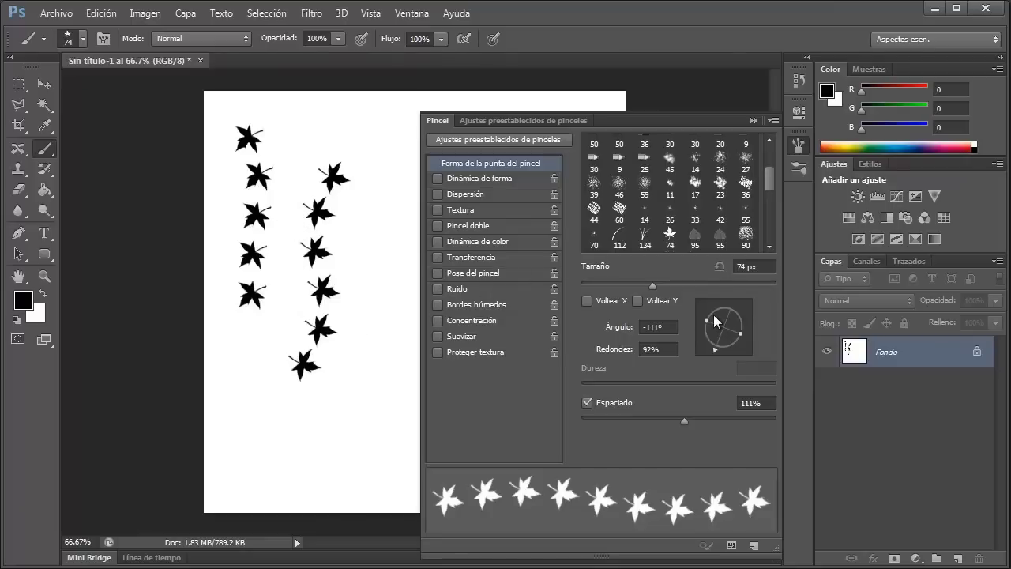
- Set the leaf tip's roundness to 100% and its angle to 4°, and paint a curved trail of leaves beside the columns
{"action": "mouse_move", "coordinate": [708, 325]}
{"action": "left_mouse_down"}
{"action": "mouse_move", "coordinate": [721, 331]}
{"action": "mouse_move", "coordinate": [710, 327]}
{"action": "mouse_move", "coordinate": [721, 359]}
{"action": "left_mouse_up"}
{"action": "mouse_move", "coordinate": [741, 333]}
{"action": "left_mouse_down"}
{"action": "mouse_move", "coordinate": [724, 331]}
{"action": "mouse_move", "coordinate": [742, 338]}
{"action": "left_mouse_up"}
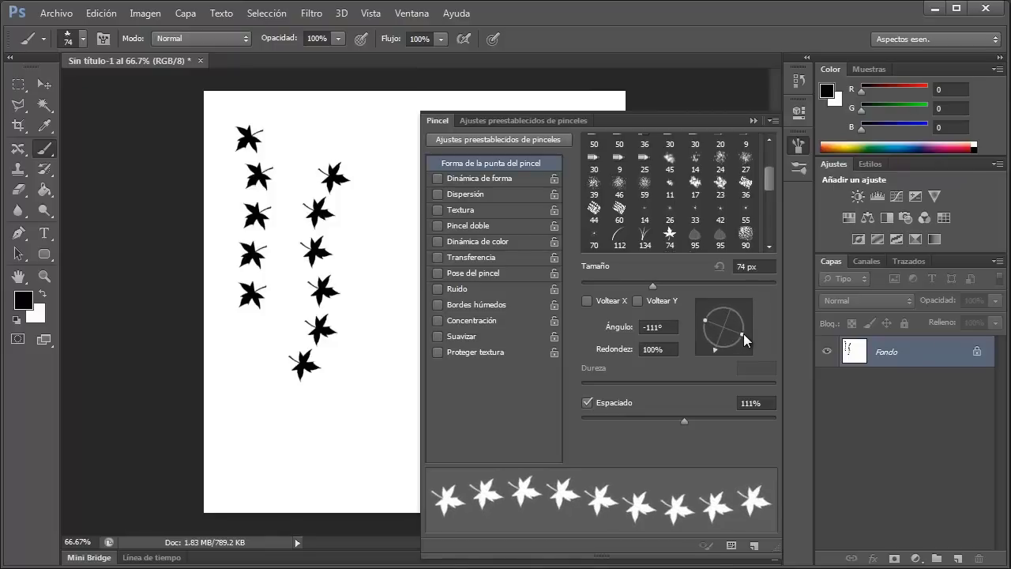
{"action": "mouse_move", "coordinate": [717, 348]}
{"action": "left_mouse_down"}
{"action": "mouse_move", "coordinate": [736, 352]}
{"action": "mouse_move", "coordinate": [741, 327]}
{"action": "mouse_move", "coordinate": [705, 348]}
{"action": "left_mouse_up"}
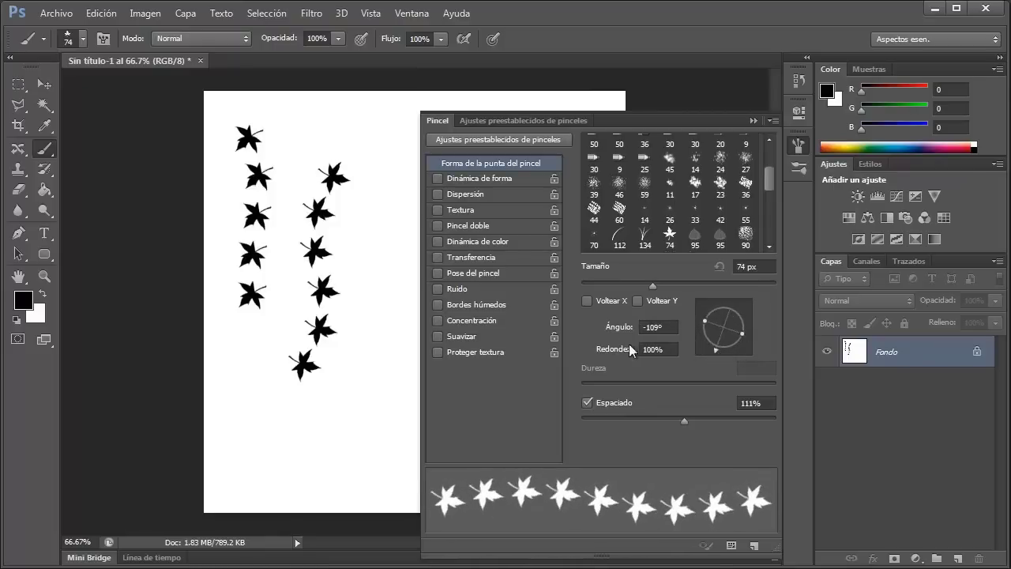
{"action": "left_click", "coordinate": [608, 328]}
{"action": "left_click_drag", "start_coordinate": [608, 328], "coordinate": [632, 336]}
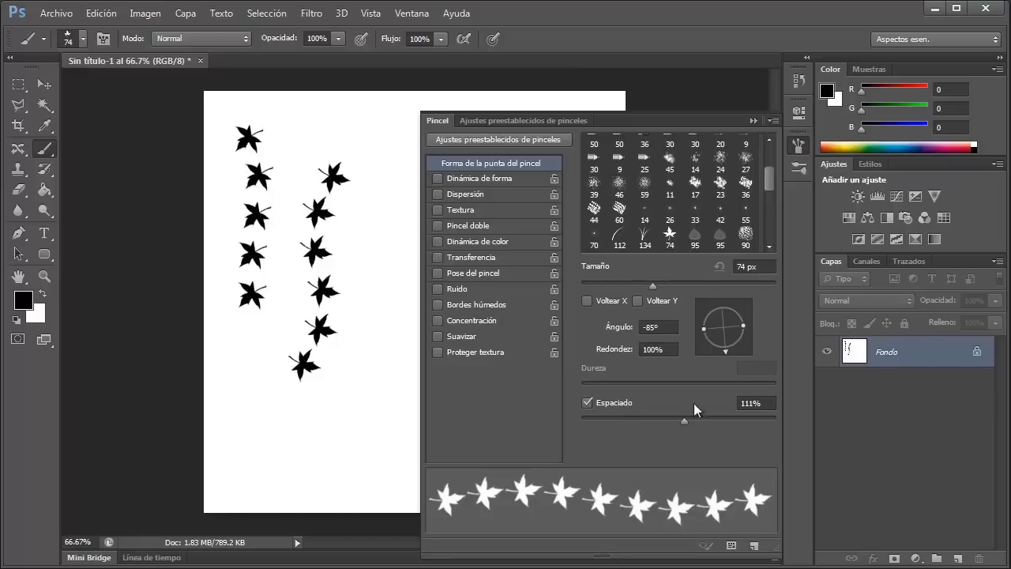
{"action": "mouse_move", "coordinate": [726, 350]}
{"action": "left_mouse_down"}
{"action": "mouse_move", "coordinate": [690, 341]}
{"action": "mouse_move", "coordinate": [735, 351]}
{"action": "mouse_move", "coordinate": [742, 313]}
{"action": "mouse_move", "coordinate": [740, 329]}
{"action": "left_mouse_up"}
{"action": "mouse_move", "coordinate": [361, 210]}
{"action": "left_mouse_down"}
{"action": "mouse_move", "coordinate": [382, 394]}
{"action": "mouse_move", "coordinate": [271, 439]}
{"action": "mouse_move", "coordinate": [277, 395]}
{"action": "left_mouse_up"}
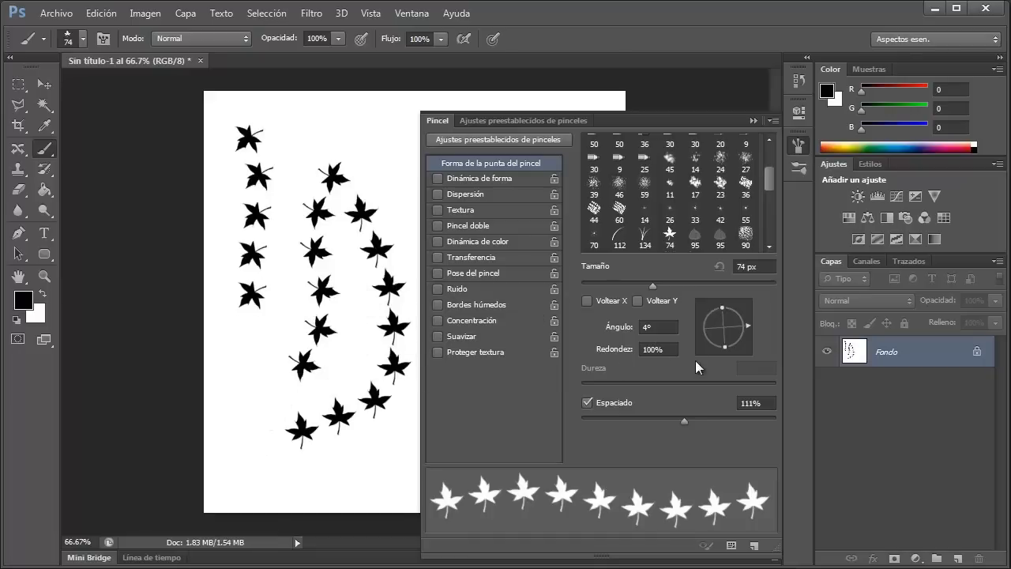
- Flatten the leaf tip to 46% roundness and restore it to 100%
{"action": "left_click", "coordinate": [615, 357]}
{"action": "type", "text": "85"}
{"action": "key", "text": "Return"}
{"action": "mouse_move", "coordinate": [618, 357]}
{"action": "left_mouse_down"}
{"action": "mouse_move", "coordinate": [588, 353]}
{"action": "mouse_move", "coordinate": [628, 354]}
{"action": "mouse_move", "coordinate": [585, 353]}
{"action": "left_mouse_up"}
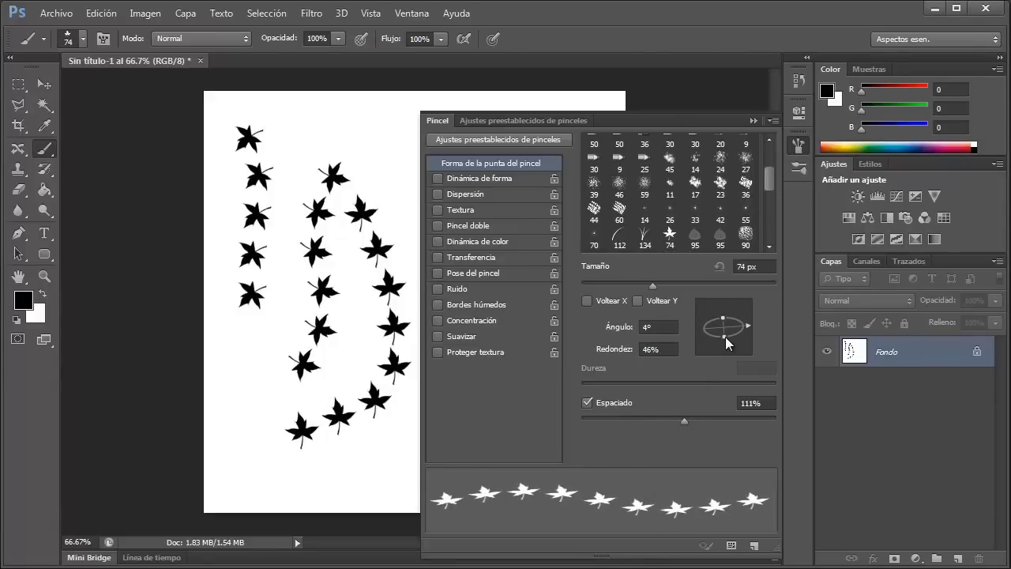
{"action": "left_click_drag", "start_coordinate": [723, 336], "coordinate": [721, 351]}
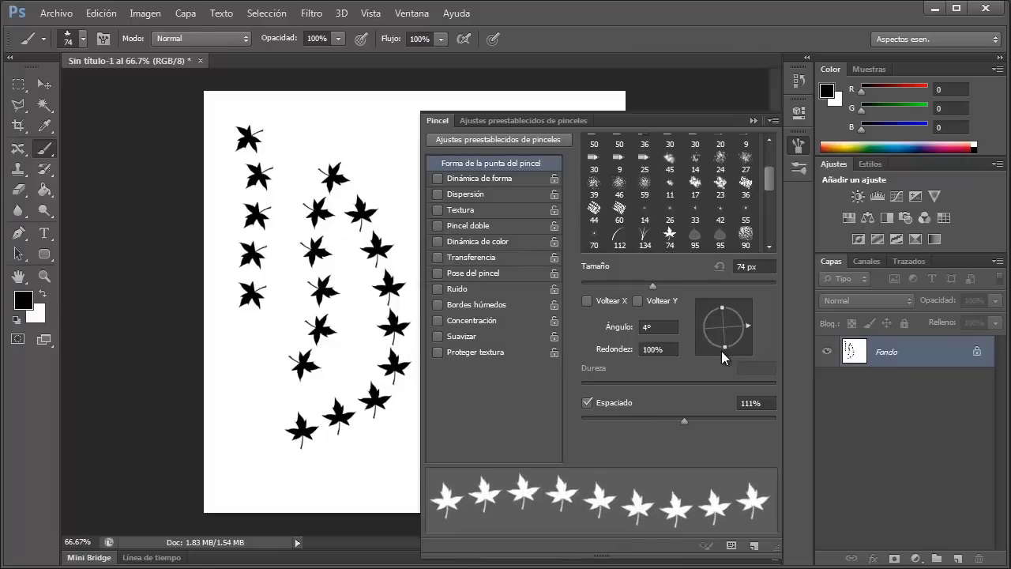
- Set the leaf tip's angle to 118° and preview Voltear X and Voltear Y in turn, leaving both off
{"action": "left_click", "coordinate": [586, 300]}
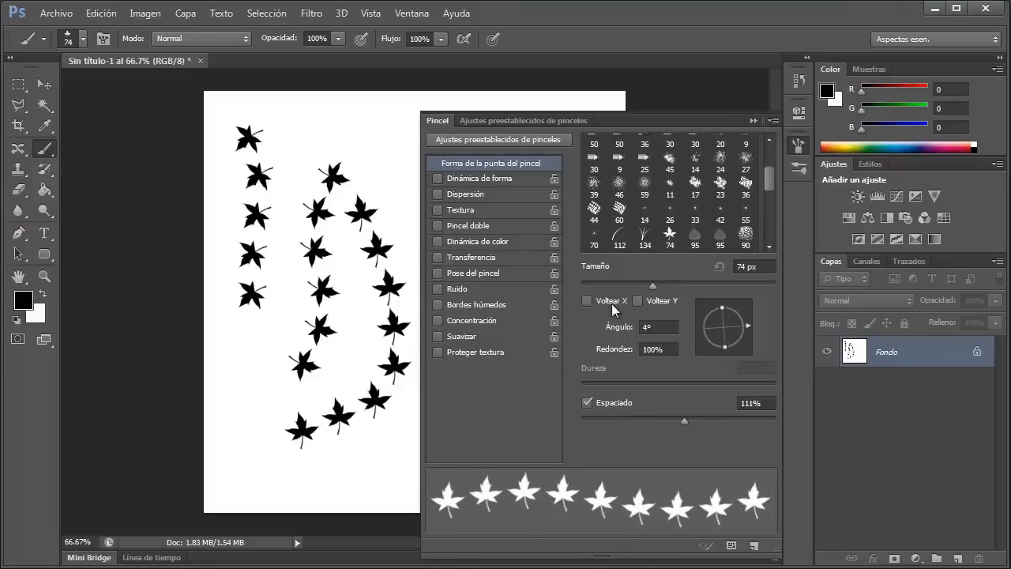
{"action": "left_click_drag", "start_coordinate": [744, 325], "coordinate": [673, 235]}
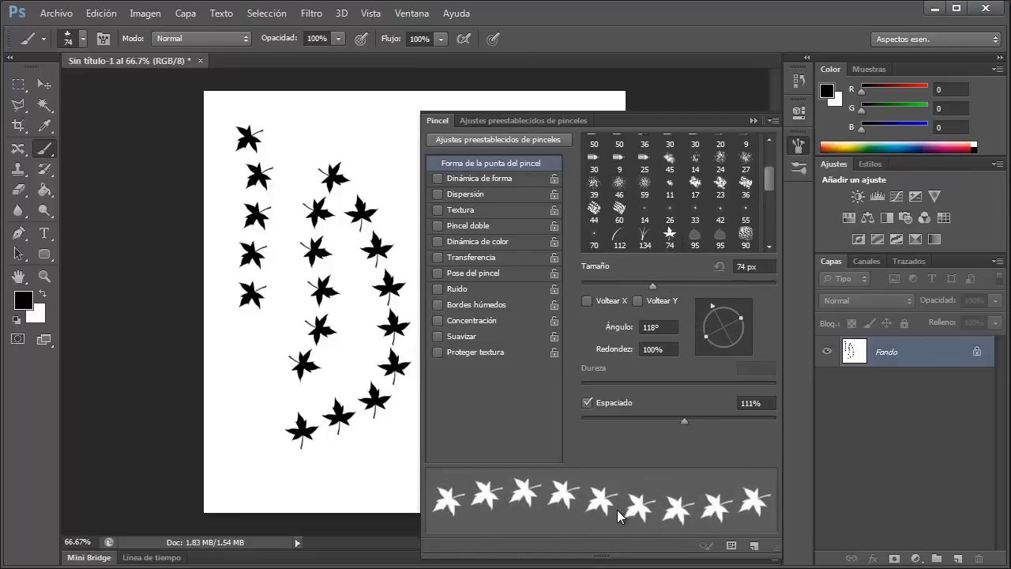
{"action": "left_click", "coordinate": [587, 300]}
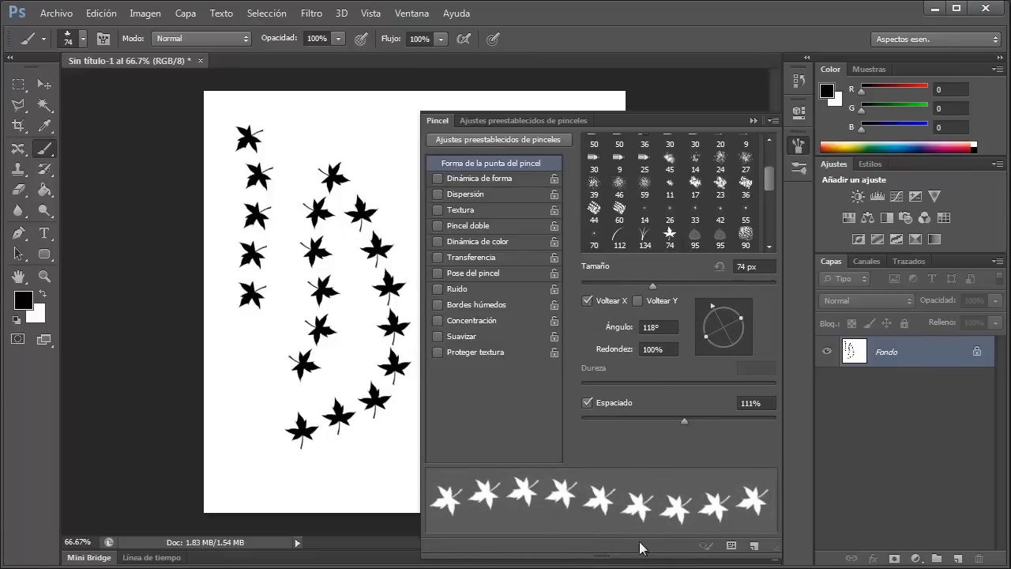
{"action": "left_click", "coordinate": [587, 301]}
{"action": "left_click", "coordinate": [638, 300]}
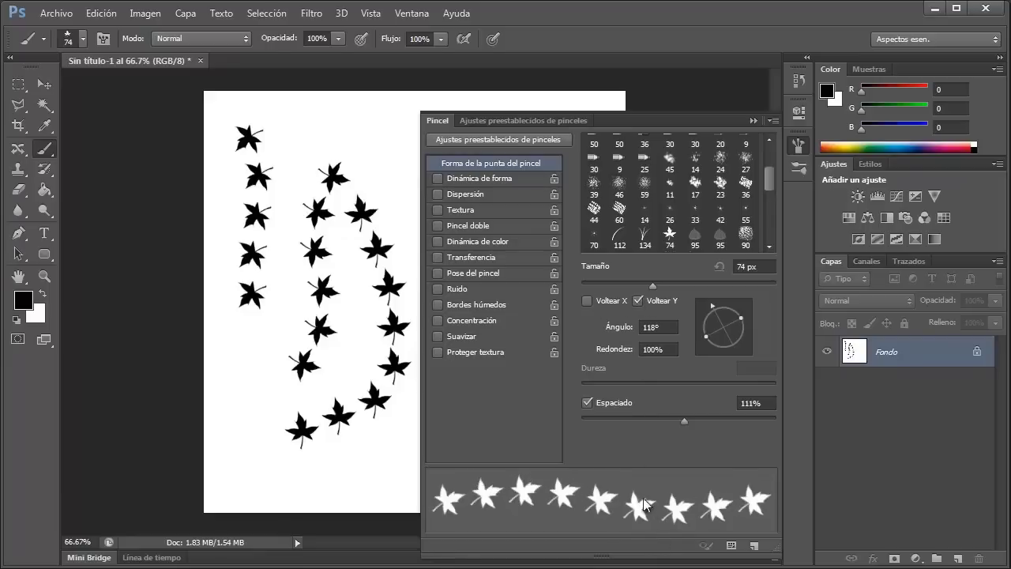
{"action": "left_click", "coordinate": [637, 301]}
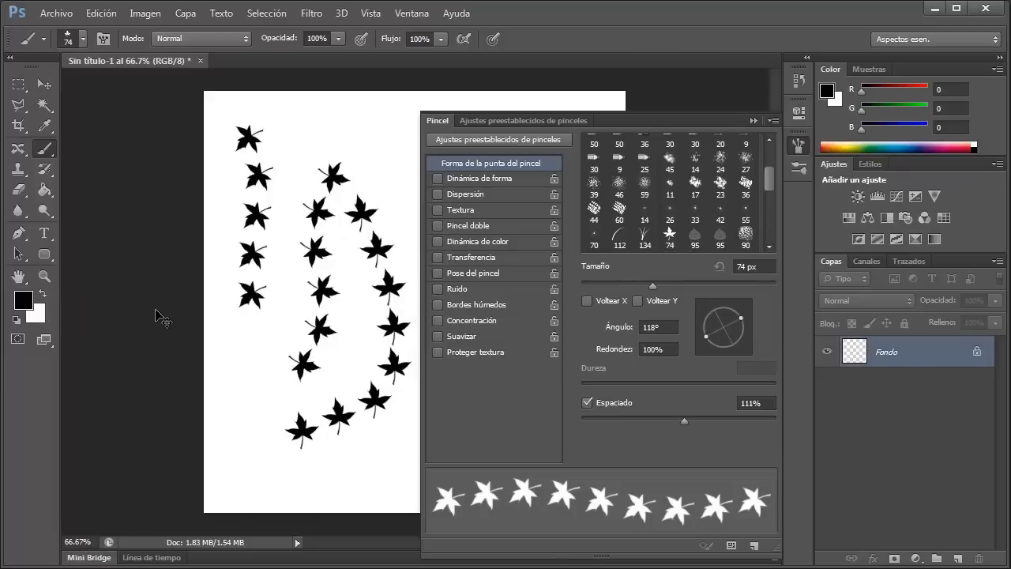
- Undo the three painted leaf trails to empty the canvas
{"action": "key", "text": "ctrl+alt+z"}
{"action": "key", "text": "ctrl+alt+z"}
{"action": "key", "text": "ctrl+alt+z"}
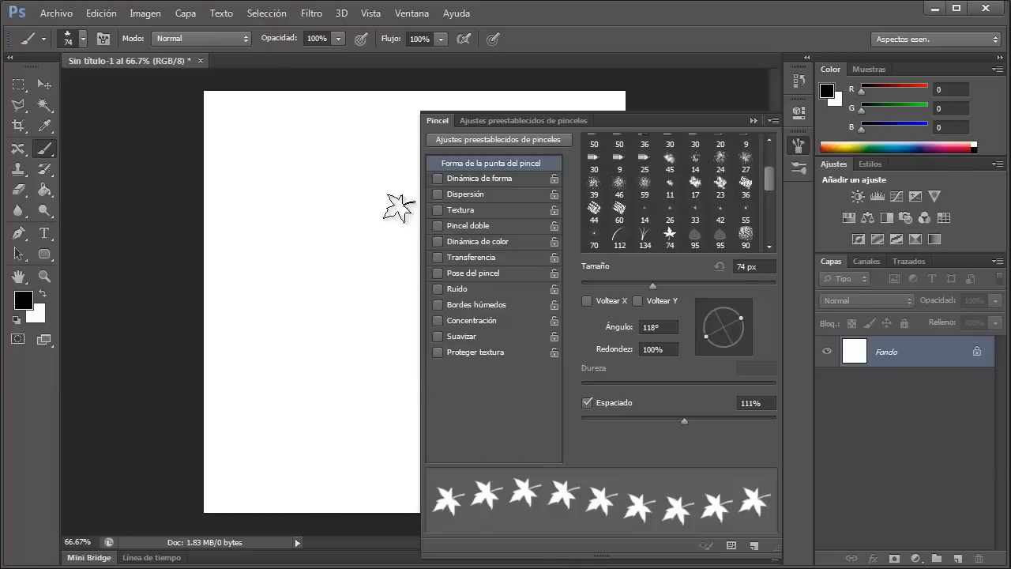
- Enable Dinámica de forma and paint a leaf column without size variation, plus a winding trail with Variación del tamaño at 74%
{"action": "left_click", "coordinate": [466, 175]}
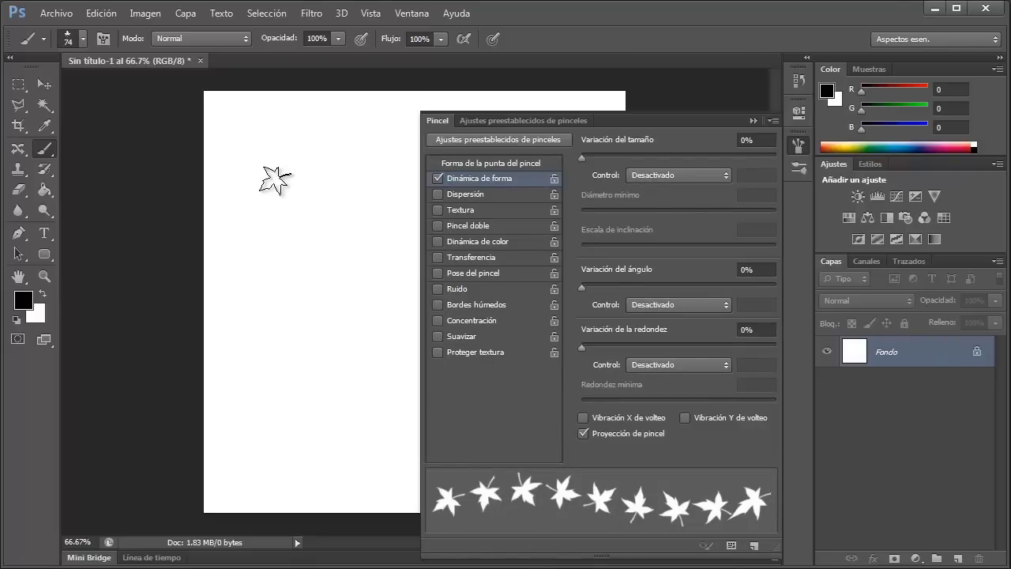
{"action": "left_click_drag", "start_coordinate": [244, 118], "coordinate": [244, 450]}
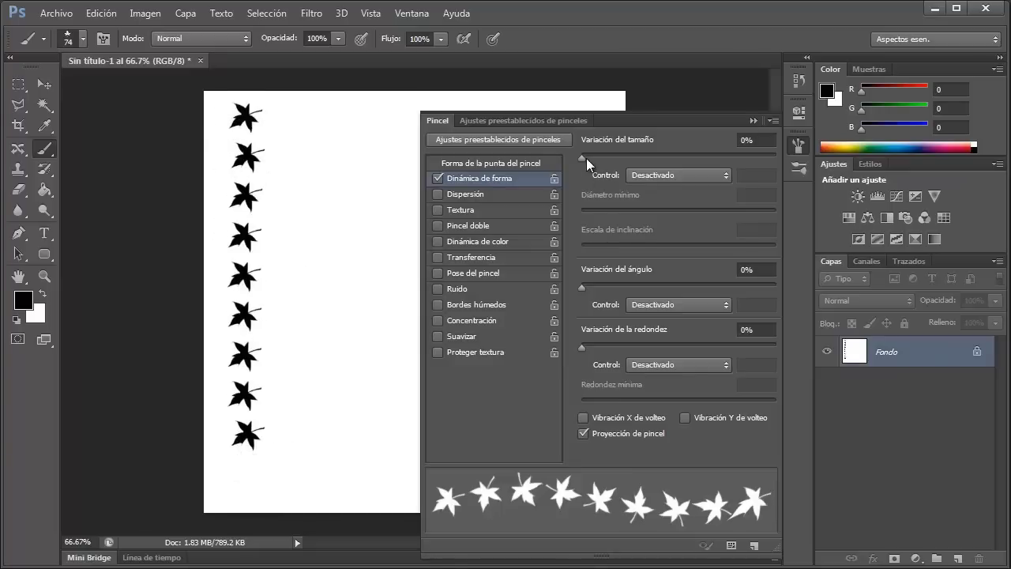
{"action": "left_click_drag", "start_coordinate": [583, 158], "coordinate": [726, 159]}
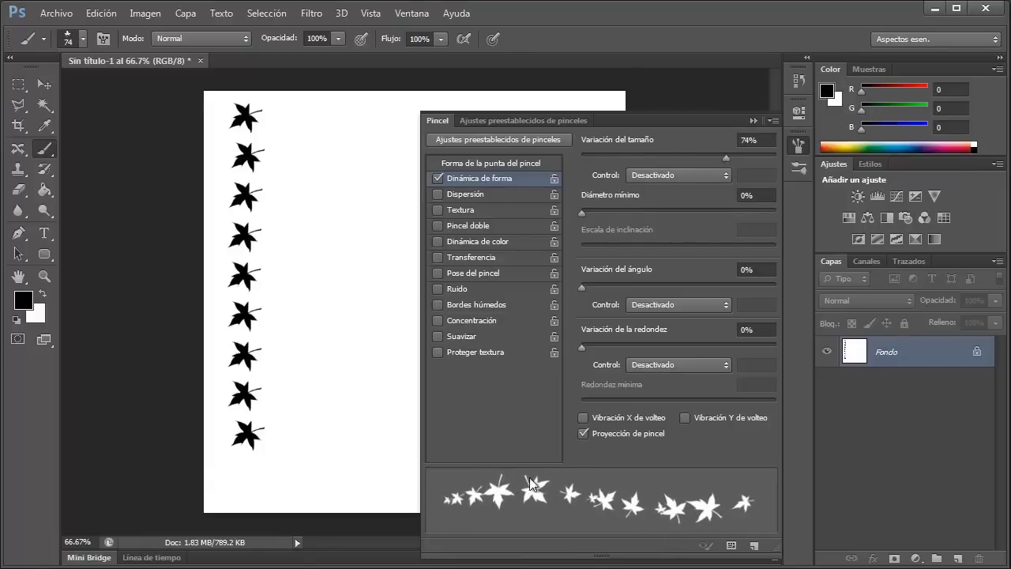
{"action": "mouse_move", "coordinate": [304, 129]}
{"action": "left_mouse_down"}
{"action": "mouse_move", "coordinate": [315, 340]}
{"action": "mouse_move", "coordinate": [326, 393]}
{"action": "mouse_move", "coordinate": [359, 439]}
{"action": "mouse_move", "coordinate": [371, 353]}
{"action": "mouse_move", "coordinate": [355, 233]}
{"action": "mouse_move", "coordinate": [359, 145]}
{"action": "mouse_move", "coordinate": [390, 150]}
{"action": "mouse_move", "coordinate": [389, 231]}
{"action": "mouse_move", "coordinate": [309, 301]}
{"action": "mouse_move", "coordinate": [285, 369]}
{"action": "mouse_move", "coordinate": [298, 430]}
{"action": "mouse_move", "coordinate": [328, 467]}
{"action": "mouse_move", "coordinate": [394, 452]}
{"action": "mouse_move", "coordinate": [408, 362]}
{"action": "mouse_move", "coordinate": [387, 320]}
{"action": "mouse_move", "coordinate": [332, 278]}
{"action": "left_mouse_up"}
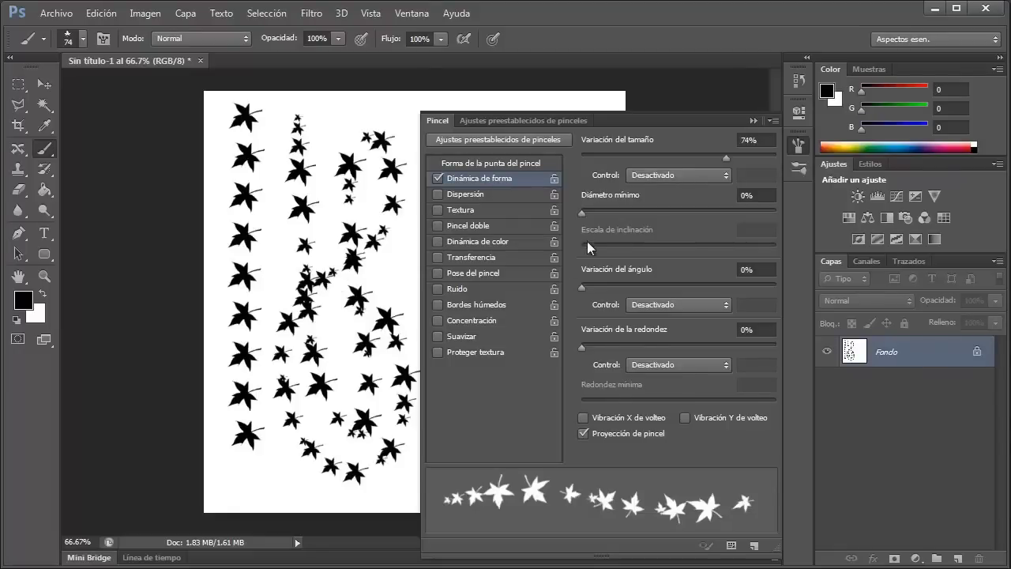
- Set the leaf brush's Diámetro mínimo to 13% and Variación del ángulo to 30%
{"action": "mouse_move", "coordinate": [581, 210]}
{"action": "left_mouse_down"}
{"action": "mouse_move", "coordinate": [688, 234]}
{"action": "mouse_move", "coordinate": [583, 218]}
{"action": "mouse_move", "coordinate": [618, 227]}
{"action": "mouse_move", "coordinate": [608, 226]}
{"action": "left_mouse_up"}
{"action": "mouse_move", "coordinate": [583, 287]}
{"action": "left_mouse_down"}
{"action": "mouse_move", "coordinate": [637, 293]}
{"action": "mouse_move", "coordinate": [571, 278]}
{"action": "mouse_move", "coordinate": [659, 288]}
{"action": "mouse_move", "coordinate": [641, 286]}
{"action": "left_mouse_up"}
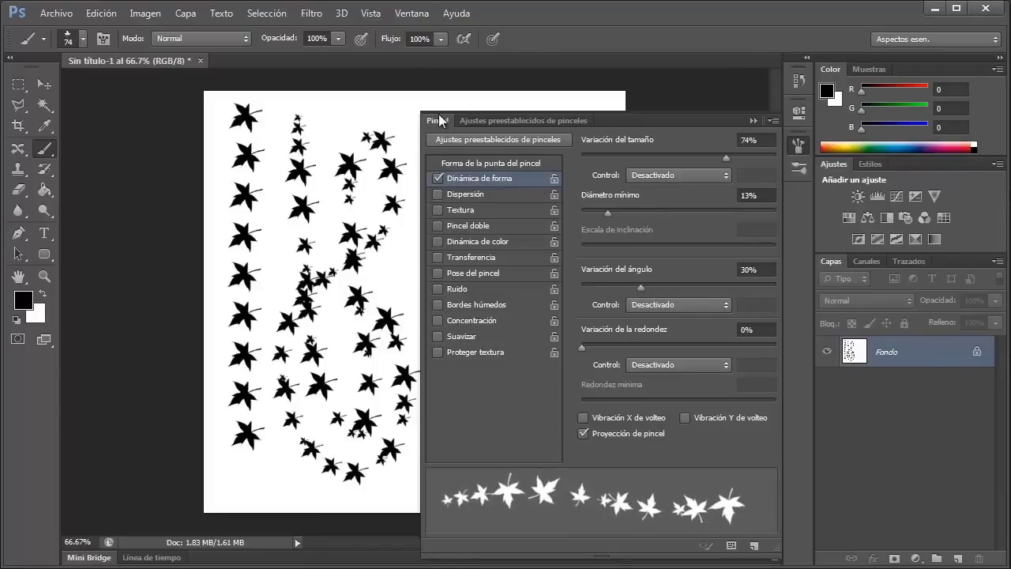
- Review the tip-shape settings against the Dinámica de forma options and enable Dispersión for the leaf brush
{"action": "left_click", "coordinate": [519, 162]}
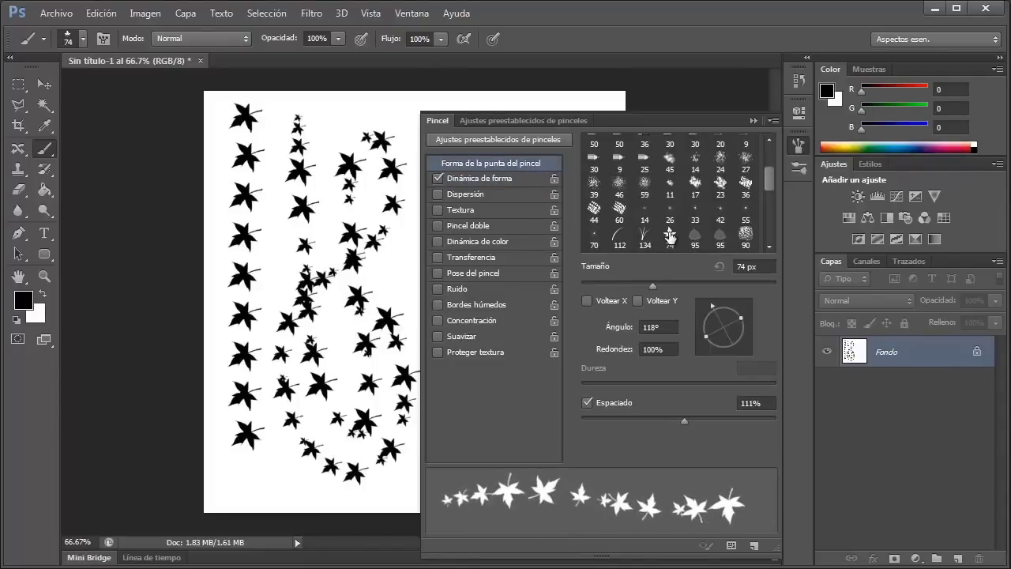
{"action": "left_click", "coordinate": [484, 179]}
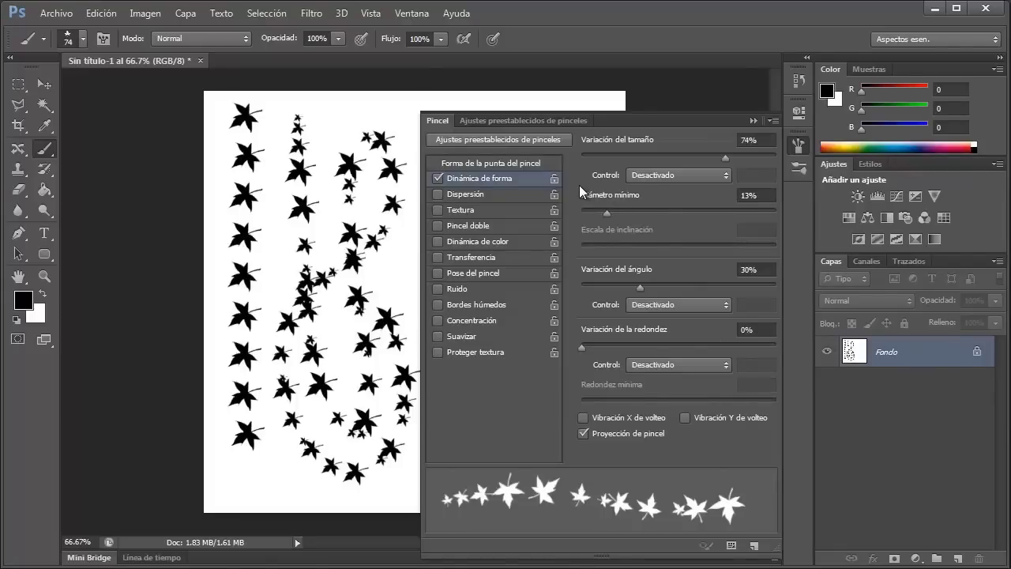
{"action": "left_click", "coordinate": [533, 162]}
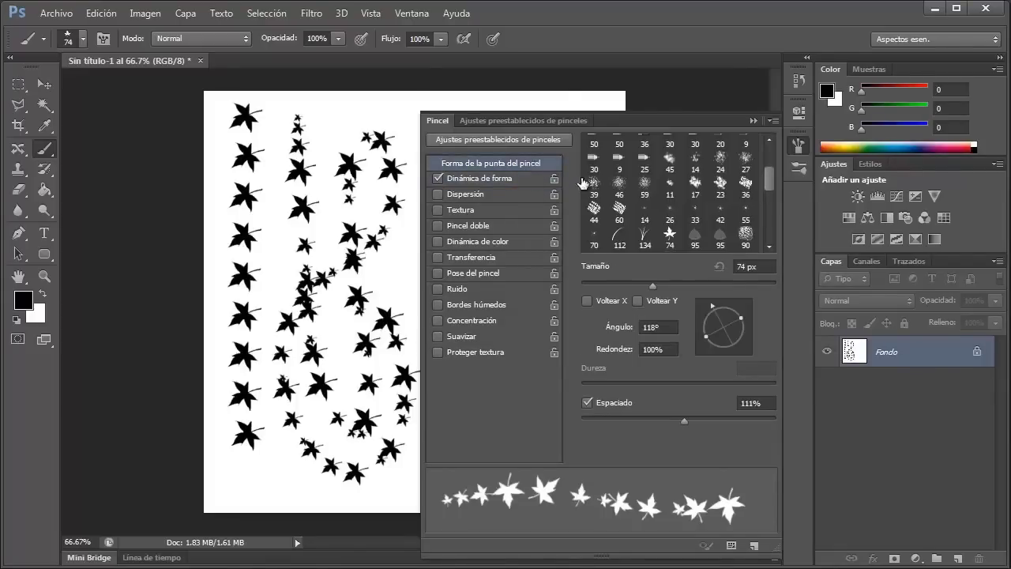
{"action": "mouse_move", "coordinate": [770, 185]}
{"action": "left_mouse_down"}
{"action": "mouse_move", "coordinate": [768, 221]}
{"action": "mouse_move", "coordinate": [768, 157]}
{"action": "left_mouse_up"}
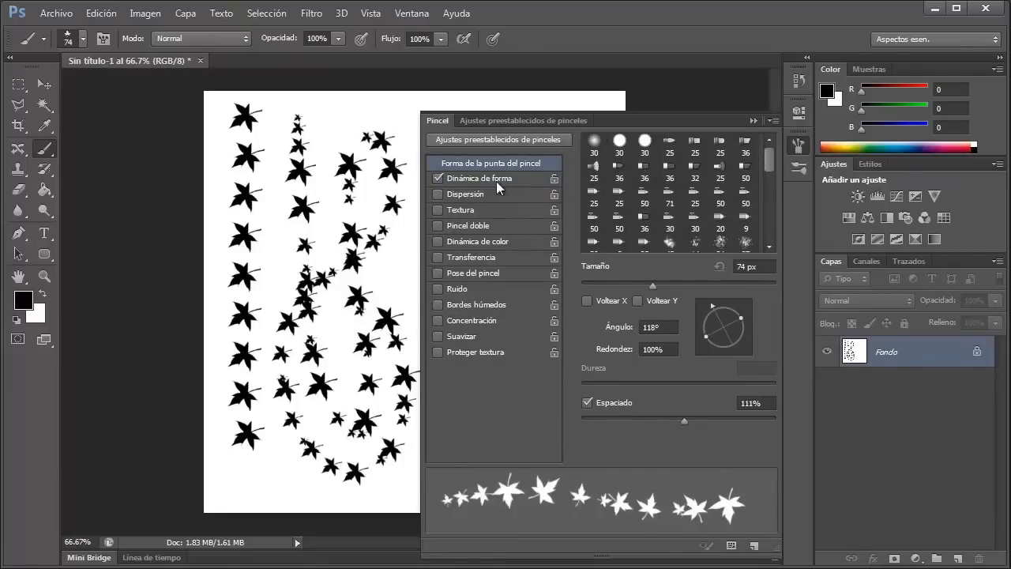
{"action": "left_click", "coordinate": [468, 178]}
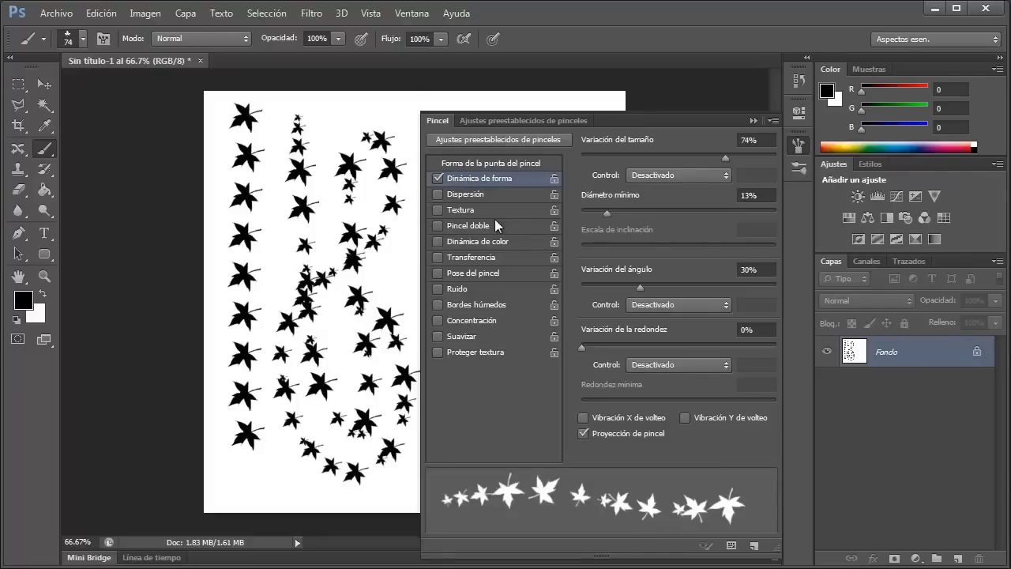
{"action": "left_click", "coordinate": [465, 193]}
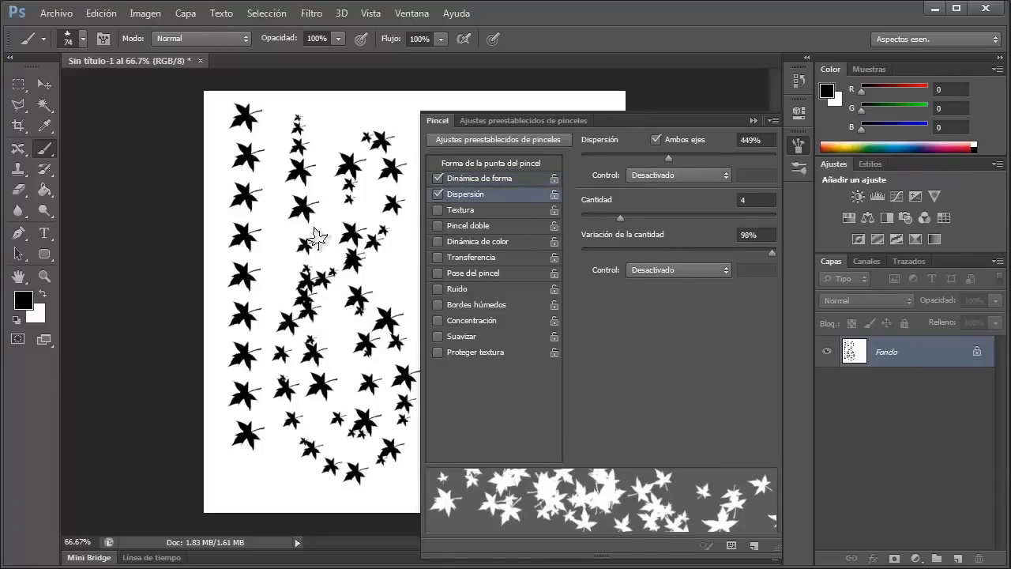
- Clear the canvas, paint two scattered leaf columns with the current Dispersión settings, and undo both columns
{"action": "key", "text": "ctrl+z"}
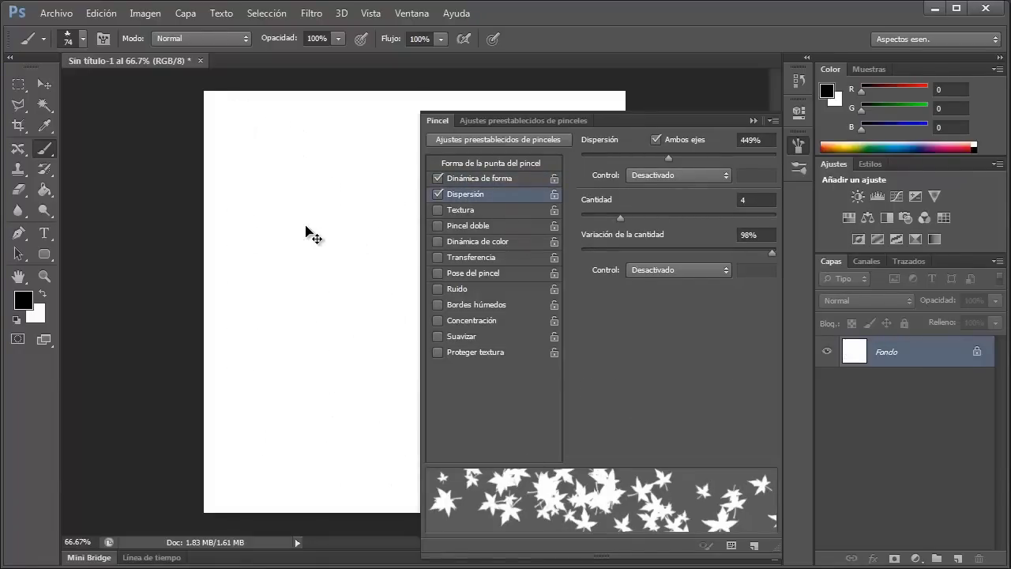
{"action": "left_click_drag", "start_coordinate": [237, 148], "coordinate": [277, 441]}
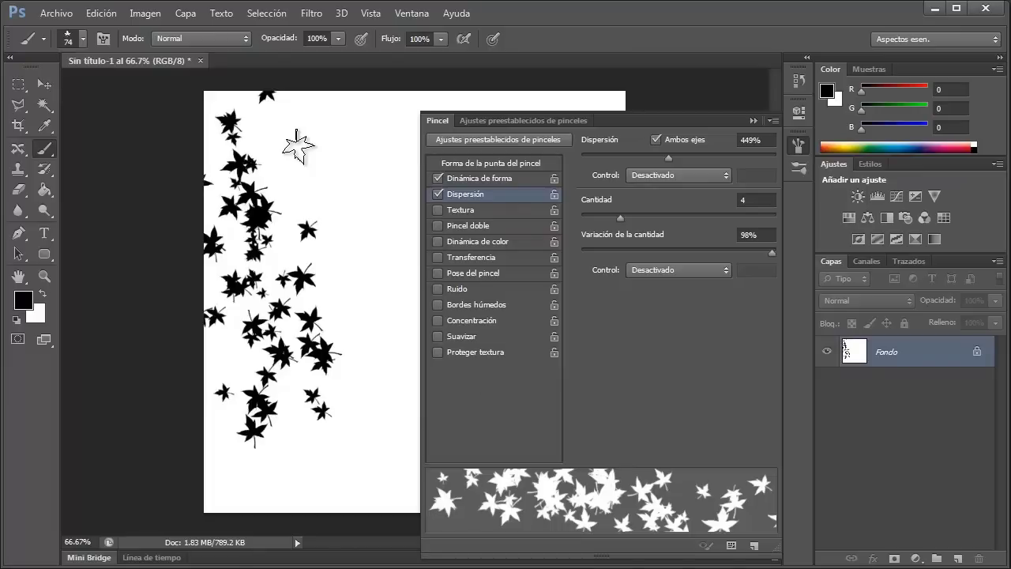
{"action": "mouse_move", "coordinate": [318, 125]}
{"action": "left_mouse_down"}
{"action": "mouse_move", "coordinate": [330, 162]}
{"action": "mouse_move", "coordinate": [357, 335]}
{"action": "mouse_move", "coordinate": [346, 429]}
{"action": "mouse_move", "coordinate": [327, 405]}
{"action": "left_mouse_up"}
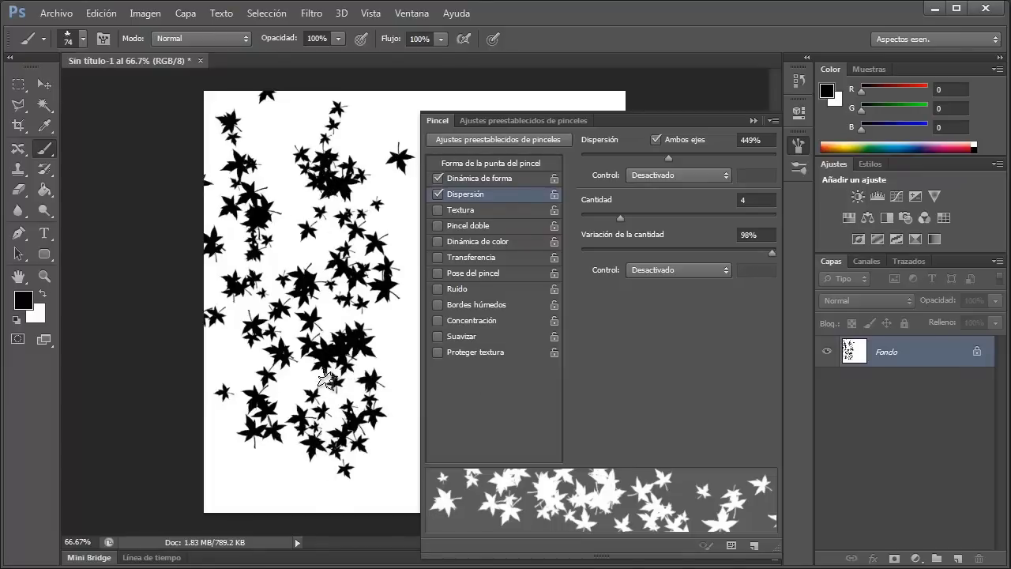
{"action": "key", "text": "ctrl+z"}
{"action": "key", "text": "ctrl+z"}
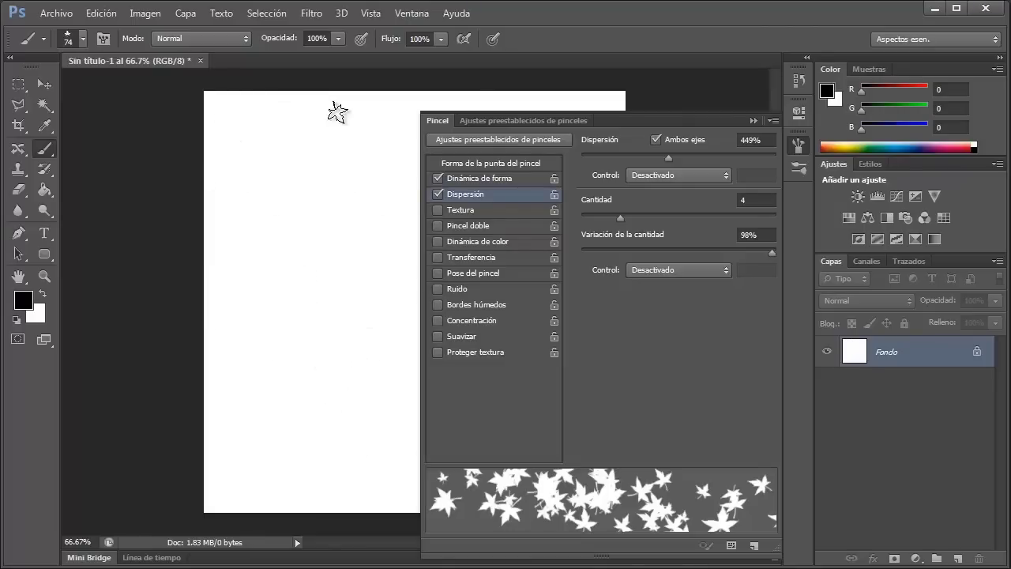
- Set the leaf brush's Cantidad to 3 and Dispersión to 0%, and paint one vertical leaf column
{"action": "mouse_move", "coordinate": [615, 218]}
{"action": "left_mouse_down"}
{"action": "mouse_move", "coordinate": [566, 210]}
{"action": "mouse_move", "coordinate": [609, 224]}
{"action": "mouse_move", "coordinate": [592, 241]}
{"action": "mouse_move", "coordinate": [682, 240]}
{"action": "mouse_move", "coordinate": [616, 239]}
{"action": "mouse_move", "coordinate": [601, 229]}
{"action": "left_mouse_up"}
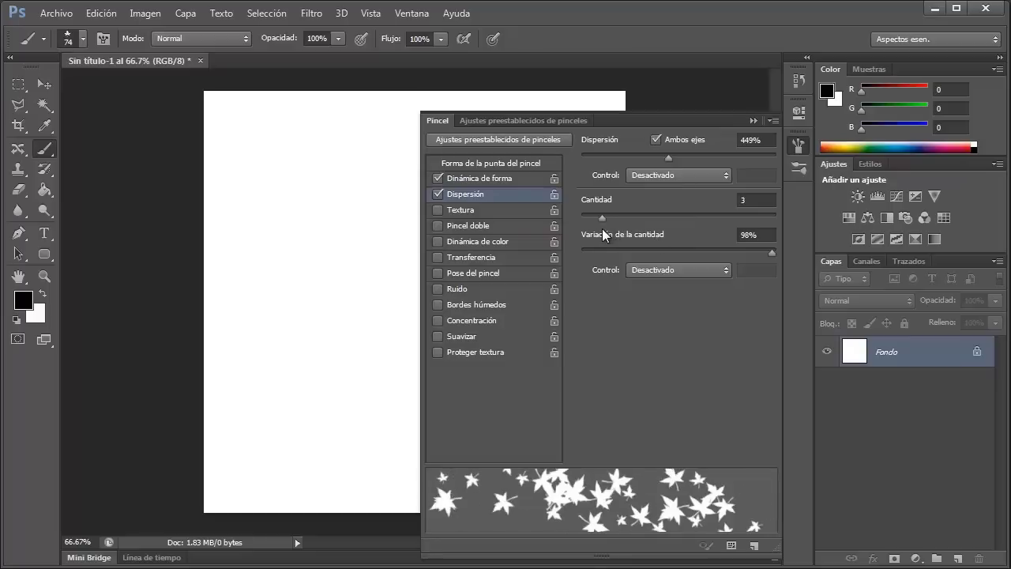
{"action": "left_click_drag", "start_coordinate": [668, 157], "coordinate": [565, 139]}
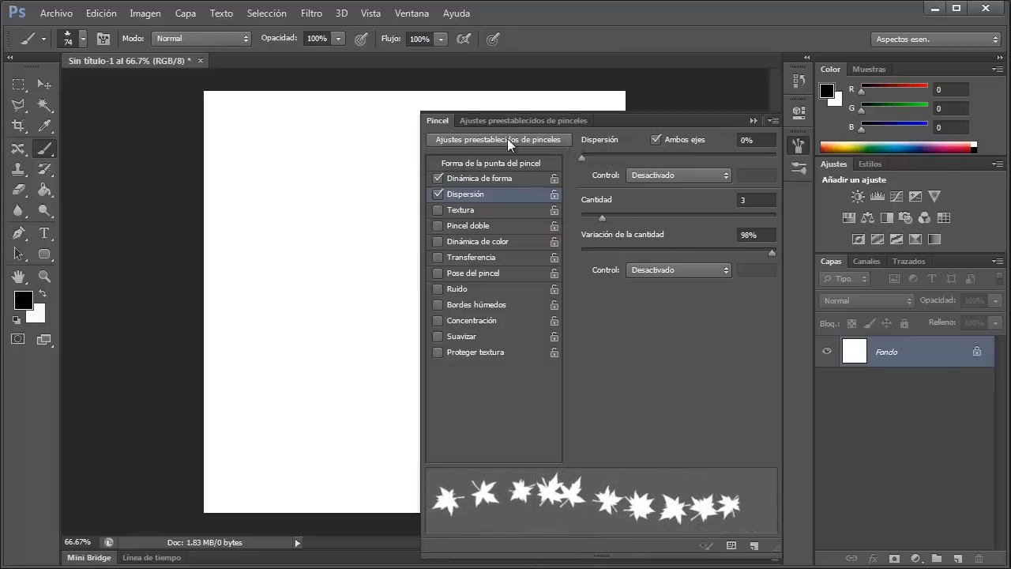
{"action": "left_click_drag", "start_coordinate": [246, 126], "coordinate": [255, 433]}
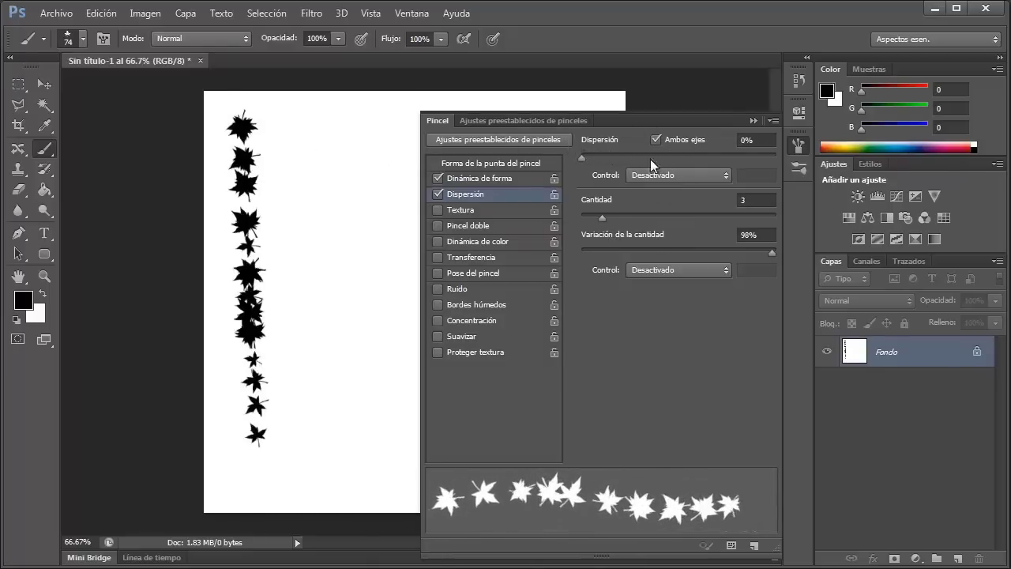
- Raise Dispersión to 354%, paint a second leaf column beside the first, and clear the canvas
{"action": "left_click_drag", "start_coordinate": [581, 159], "coordinate": [654, 175]}
{"action": "mouse_move", "coordinate": [320, 204]}
{"action": "left_mouse_down"}
{"action": "mouse_move", "coordinate": [350, 381]}
{"action": "mouse_move", "coordinate": [340, 428]}
{"action": "left_mouse_up"}
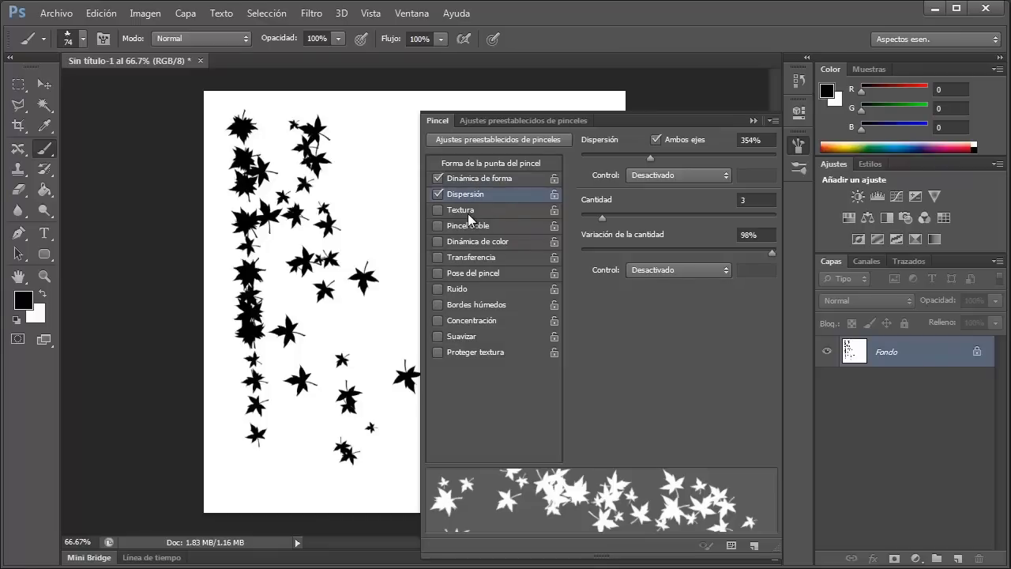
{"action": "key", "text": "ctrl+z"}
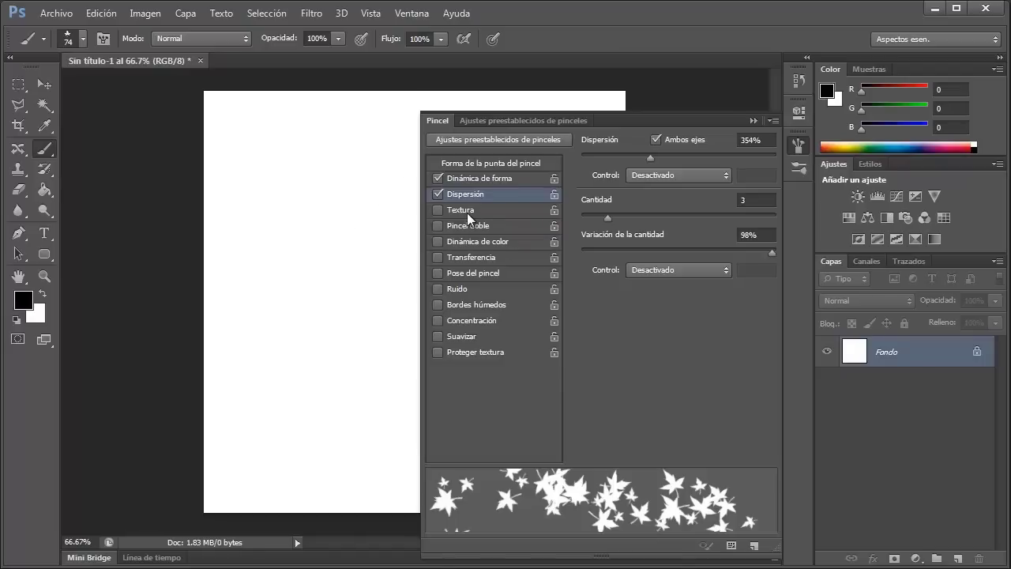
- Enable Textura with the blue bubbles pattern for the leaf brush and paint two vertical leaf trails
{"action": "left_click", "coordinate": [467, 211]}
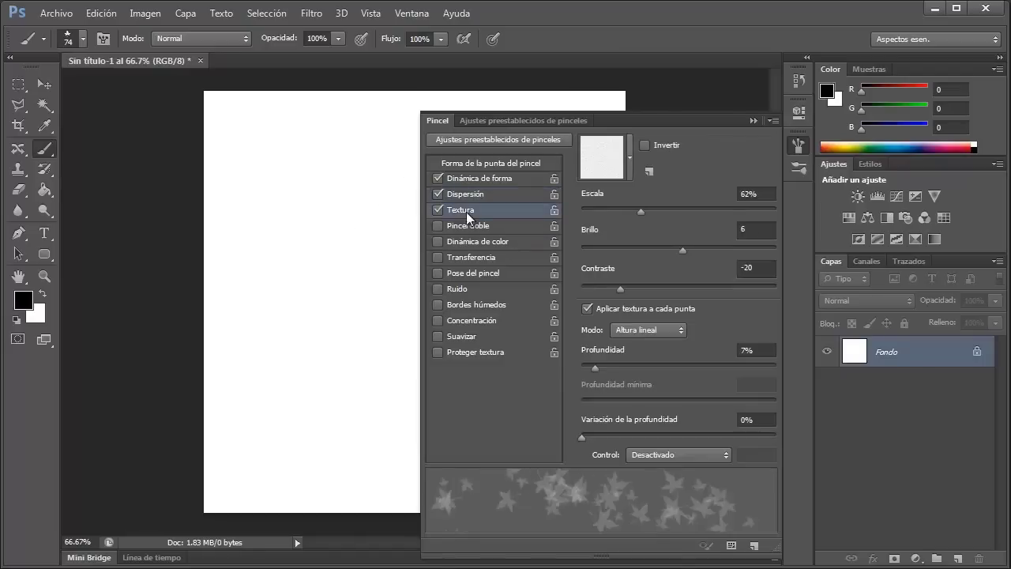
{"action": "left_click", "coordinate": [627, 151]}
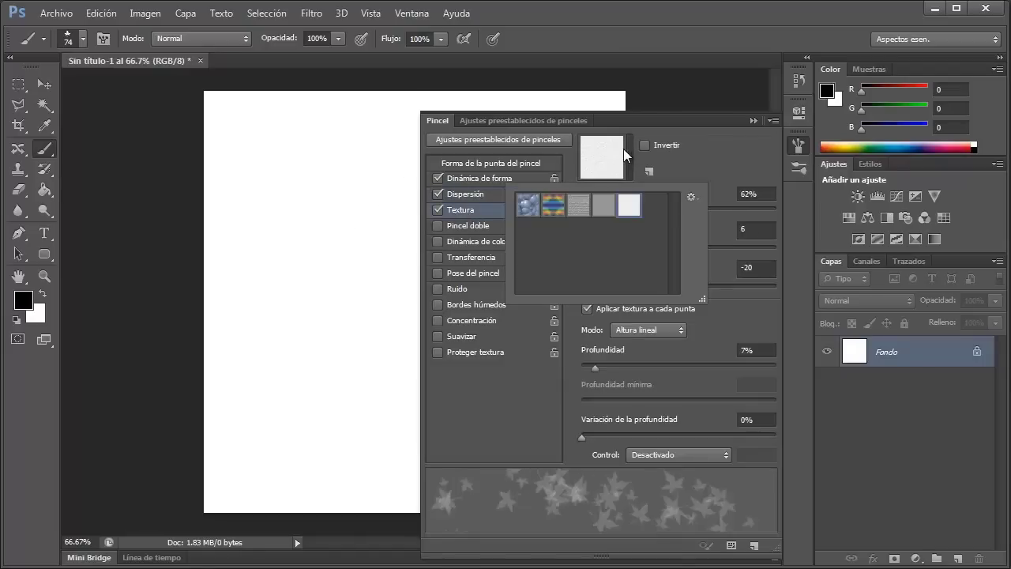
{"action": "left_click", "coordinate": [527, 205]}
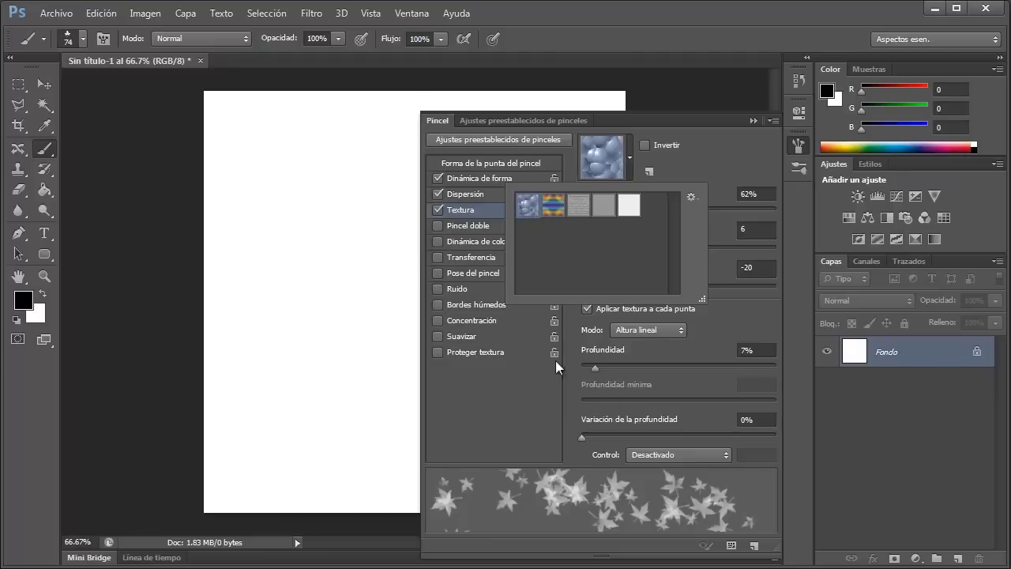
{"action": "mouse_move", "coordinate": [237, 99]}
{"action": "left_mouse_down"}
{"action": "mouse_move", "coordinate": [271, 331]}
{"action": "mouse_move", "coordinate": [265, 489]}
{"action": "mouse_move", "coordinate": [273, 360]}
{"action": "left_mouse_up"}
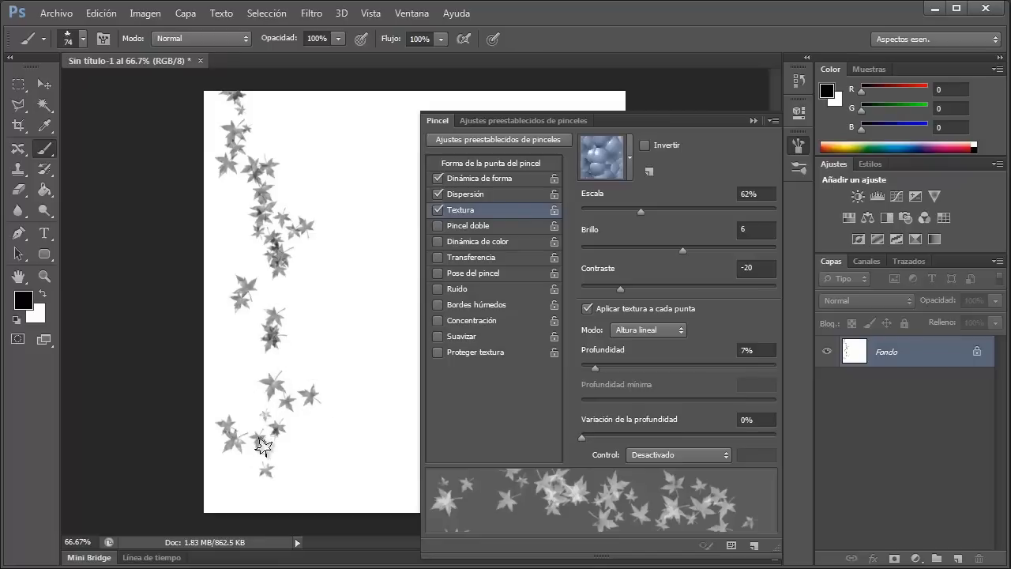
{"action": "mouse_move", "coordinate": [360, 139]}
{"action": "left_mouse_down"}
{"action": "mouse_move", "coordinate": [352, 205]}
{"action": "mouse_move", "coordinate": [372, 304]}
{"action": "mouse_move", "coordinate": [369, 454]}
{"action": "left_mouse_up"}
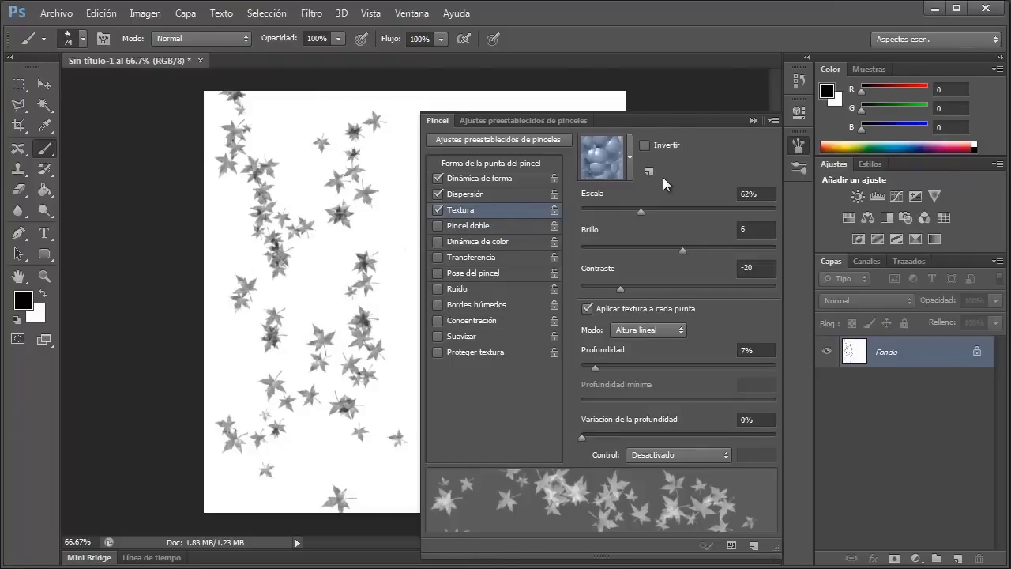
- Switch the brush texture to the multicoloured pattern, paint test leaf trails with it, and empty the canvas
{"action": "left_click", "coordinate": [629, 158]}
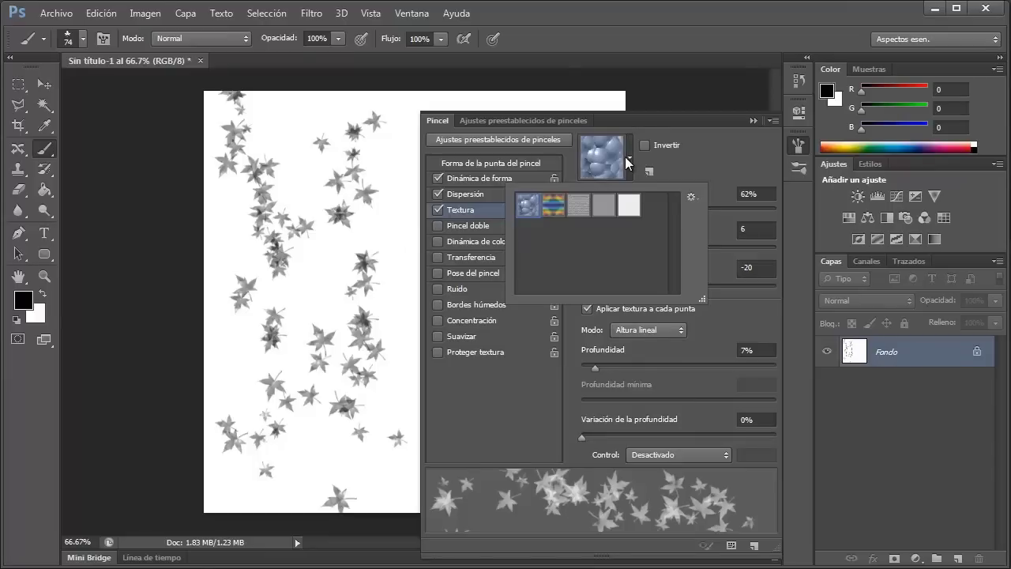
{"action": "left_click", "coordinate": [561, 210]}
{"action": "left_click", "coordinate": [322, 125]}
{"action": "mouse_move", "coordinate": [323, 182]}
{"action": "left_mouse_down"}
{"action": "mouse_move", "coordinate": [221, 355]}
{"action": "mouse_move", "coordinate": [376, 367]}
{"action": "mouse_move", "coordinate": [300, 237]}
{"action": "mouse_move", "coordinate": [297, 379]}
{"action": "mouse_move", "coordinate": [303, 335]}
{"action": "left_mouse_up"}
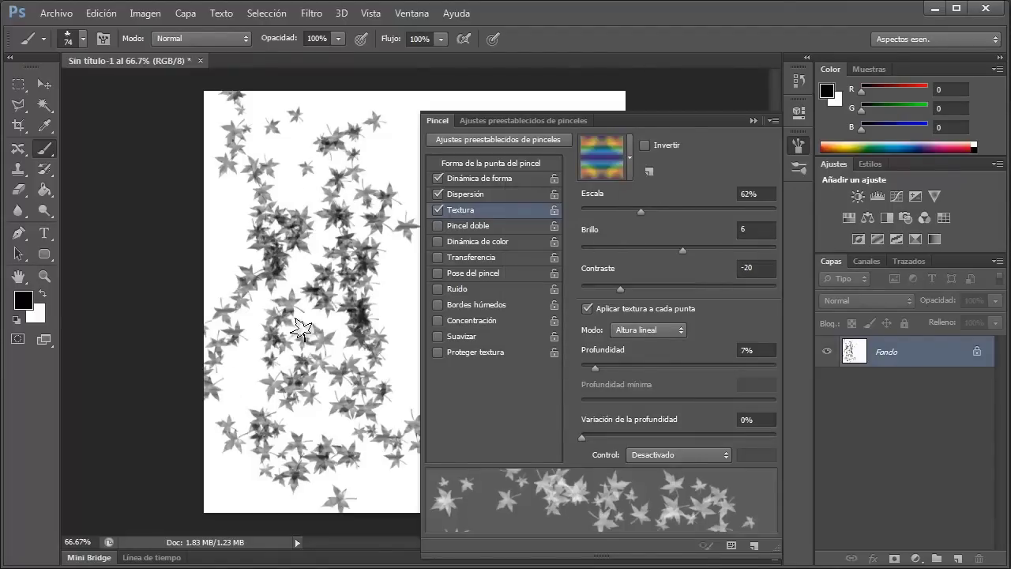
{"action": "key", "text": "BackSpace"}
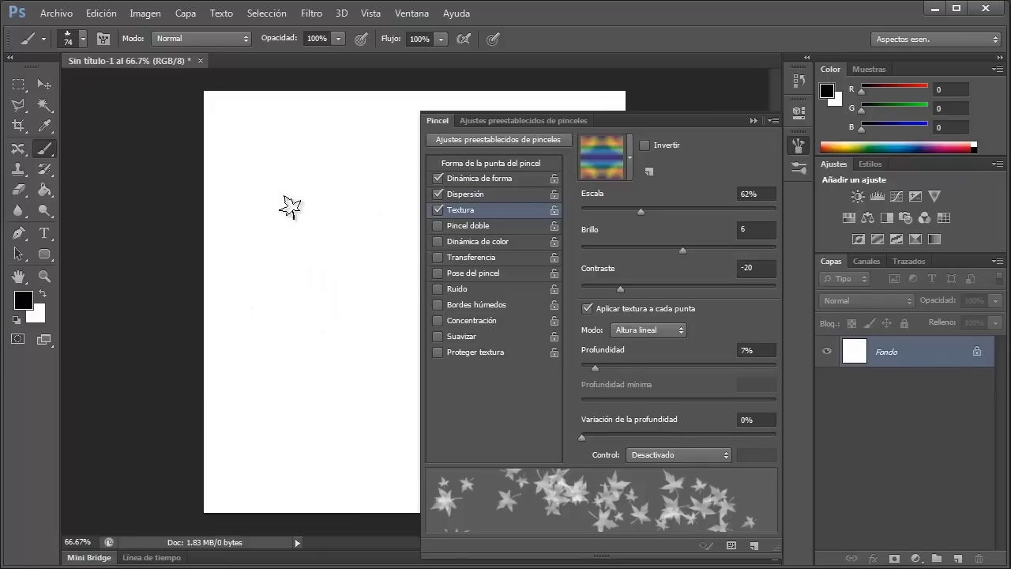
{"action": "mouse_move", "coordinate": [261, 151]}
{"action": "left_mouse_down"}
{"action": "mouse_move", "coordinate": [285, 274]}
{"action": "mouse_move", "coordinate": [278, 443]}
{"action": "mouse_move", "coordinate": [347, 448]}
{"action": "mouse_move", "coordinate": [281, 194]}
{"action": "mouse_move", "coordinate": [334, 144]}
{"action": "mouse_move", "coordinate": [349, 354]}
{"action": "mouse_move", "coordinate": [395, 439]}
{"action": "mouse_move", "coordinate": [211, 356]}
{"action": "mouse_move", "coordinate": [324, 326]}
{"action": "mouse_move", "coordinate": [328, 368]}
{"action": "mouse_move", "coordinate": [342, 284]}
{"action": "mouse_move", "coordinate": [318, 207]}
{"action": "mouse_move", "coordinate": [288, 261]}
{"action": "mouse_move", "coordinate": [244, 165]}
{"action": "mouse_move", "coordinate": [195, 242]}
{"action": "mouse_move", "coordinate": [222, 170]}
{"action": "mouse_move", "coordinate": [231, 240]}
{"action": "mouse_move", "coordinate": [235, 210]}
{"action": "mouse_move", "coordinate": [284, 195]}
{"action": "mouse_move", "coordinate": [318, 248]}
{"action": "mouse_move", "coordinate": [341, 495]}
{"action": "mouse_move", "coordinate": [297, 490]}
{"action": "mouse_move", "coordinate": [266, 521]}
{"action": "mouse_move", "coordinate": [230, 441]}
{"action": "mouse_move", "coordinate": [327, 389]}
{"action": "mouse_move", "coordinate": [308, 237]}
{"action": "left_mouse_up"}
{"action": "key", "text": "ctrl+z"}
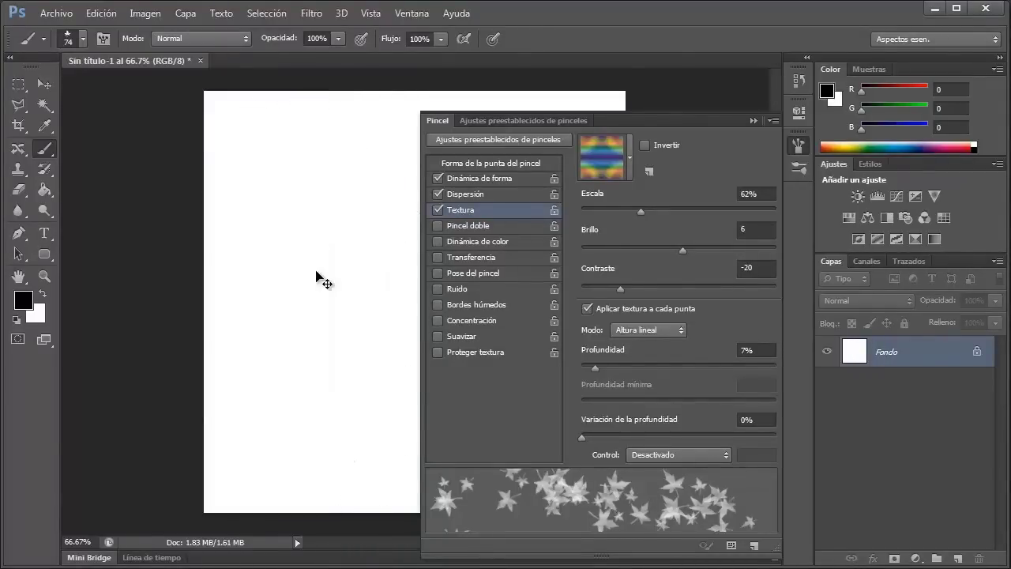
- Set the brush texture's Escala to 61%, Brillo to -65 and Contraste to 9
{"action": "mouse_move", "coordinate": [642, 209]}
{"action": "left_mouse_down"}
{"action": "mouse_move", "coordinate": [604, 204]}
{"action": "mouse_move", "coordinate": [639, 211]}
{"action": "left_mouse_up"}
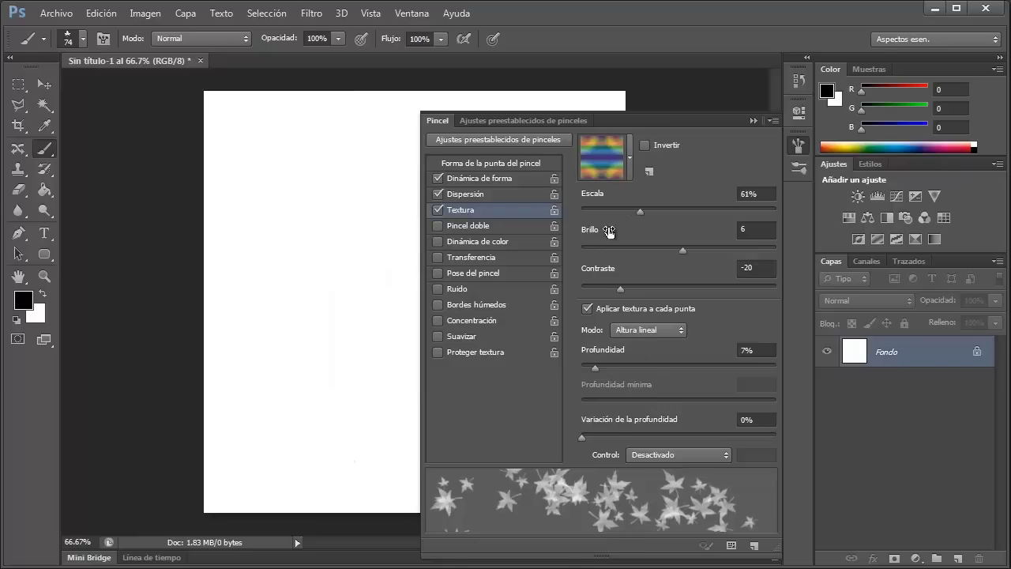
{"action": "mouse_move", "coordinate": [683, 251]}
{"action": "left_mouse_down"}
{"action": "mouse_move", "coordinate": [581, 234]}
{"action": "mouse_move", "coordinate": [705, 255]}
{"action": "mouse_move", "coordinate": [637, 252]}
{"action": "left_mouse_up"}
{"action": "left_click_drag", "start_coordinate": [639, 289], "coordinate": [657, 288]}
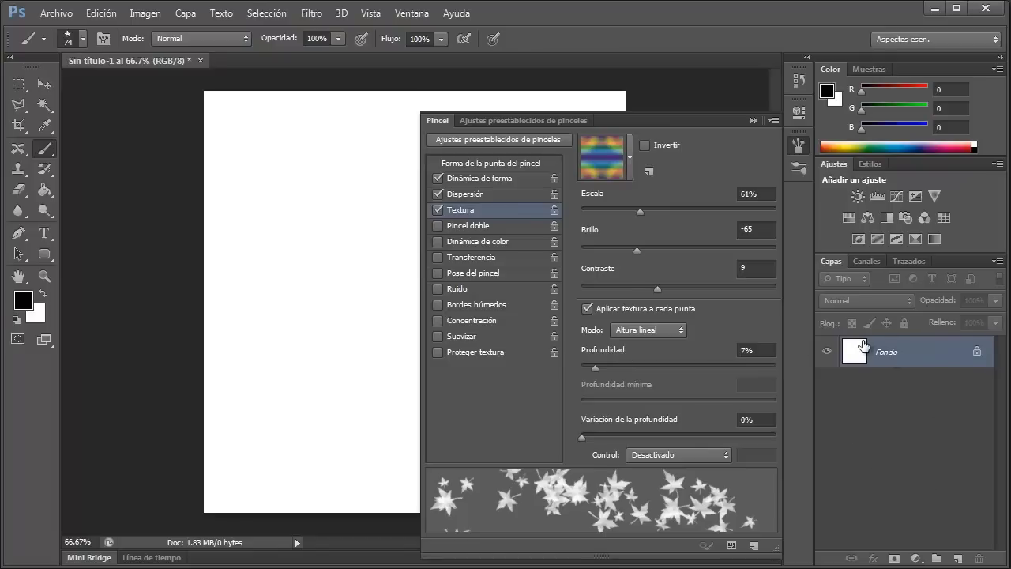
- Enable Pincel doble with the soft 25 px secondary tip and paint two vertical leaf trails
{"action": "left_click", "coordinate": [468, 224]}
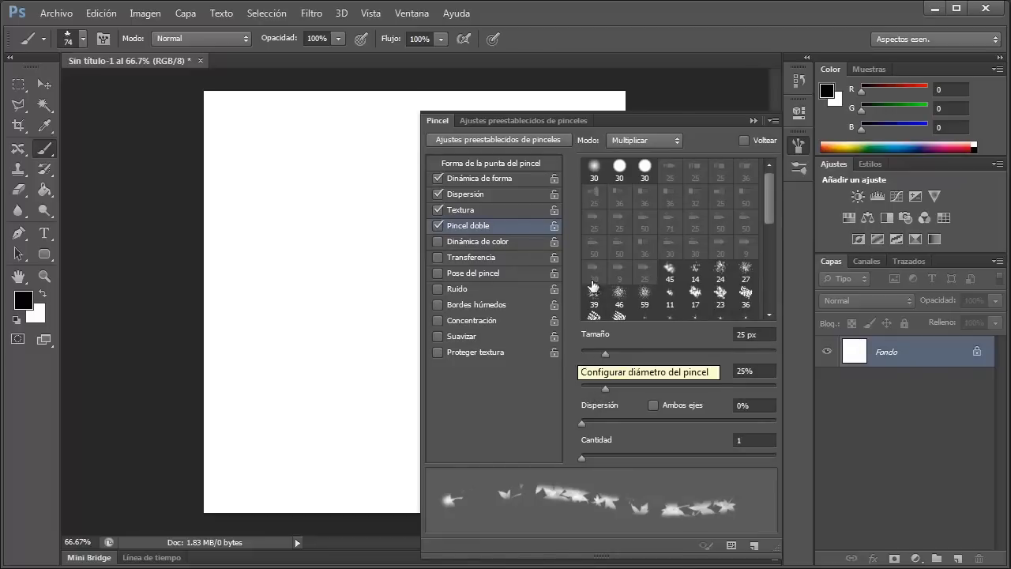
{"action": "left_click_drag", "start_coordinate": [769, 197], "coordinate": [772, 266]}
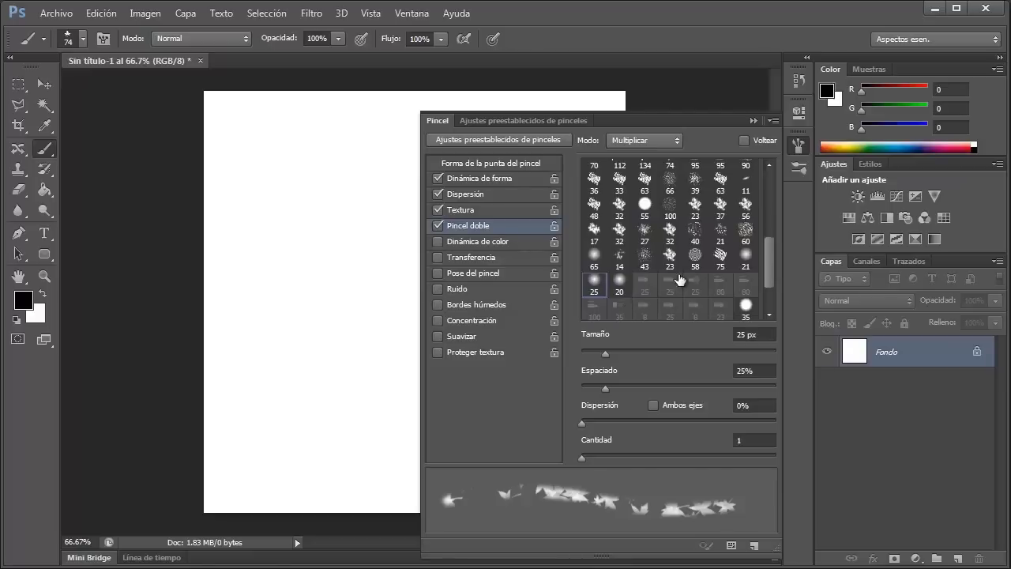
{"action": "mouse_move", "coordinate": [244, 140]}
{"action": "left_mouse_down"}
{"action": "mouse_move", "coordinate": [287, 256]}
{"action": "mouse_move", "coordinate": [270, 361]}
{"action": "mouse_move", "coordinate": [267, 143]}
{"action": "mouse_move", "coordinate": [323, 139]}
{"action": "mouse_move", "coordinate": [341, 371]}
{"action": "left_mouse_up"}
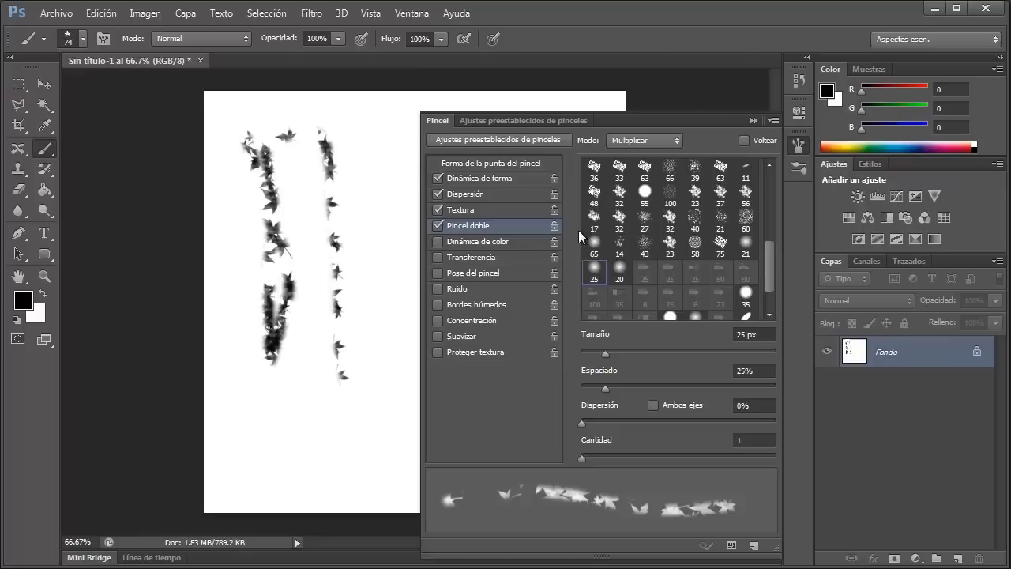
- Choose the hard round 30 px tip as the secondary brush and paint long winding leaf trails over the canvas
{"action": "scroll", "coordinate": [672, 253], "scroll_direction": "up", "scroll_amount": 1}
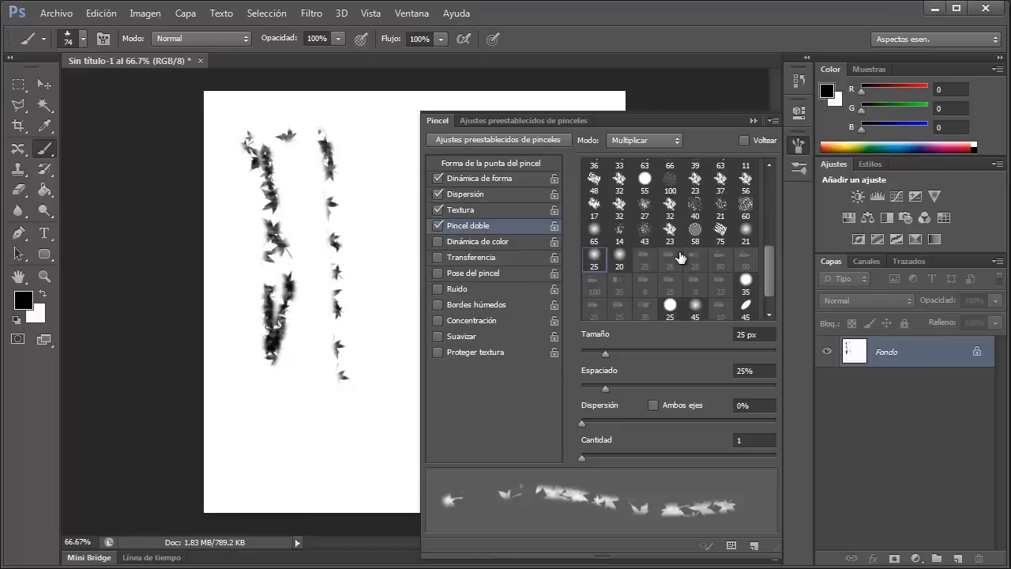
{"action": "scroll", "coordinate": [672, 252], "scroll_direction": "up", "scroll_amount": 9}
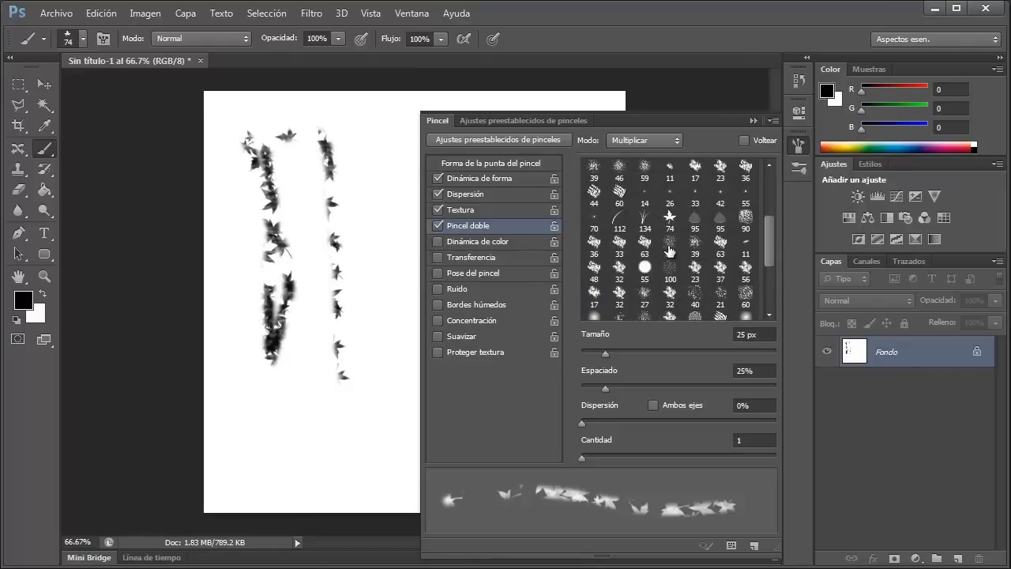
{"action": "left_click", "coordinate": [644, 169]}
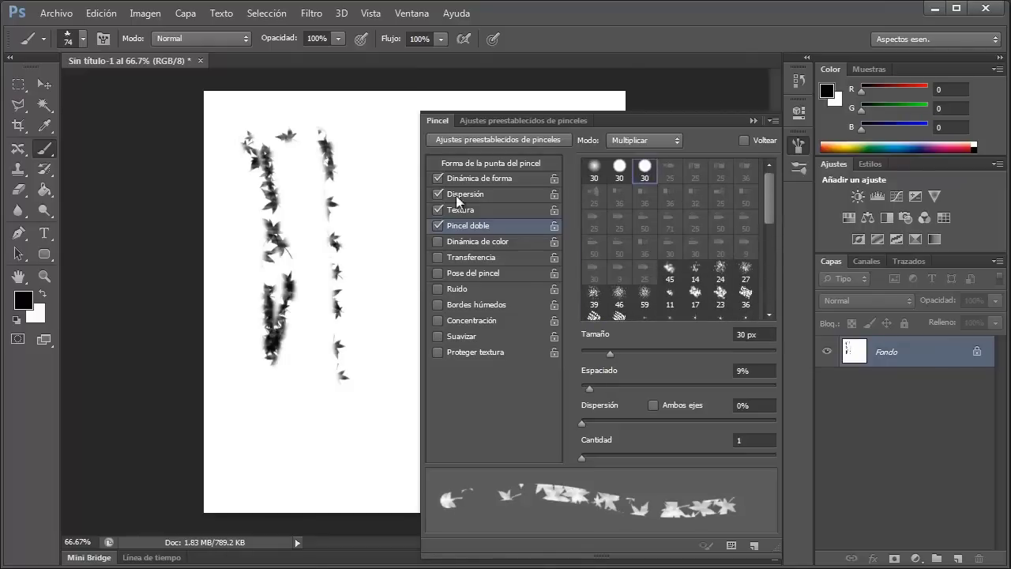
{"action": "left_click_drag", "start_coordinate": [354, 132], "coordinate": [373, 186]}
{"action": "mouse_move", "coordinate": [378, 224]}
{"action": "left_mouse_down"}
{"action": "mouse_move", "coordinate": [361, 387]}
{"action": "mouse_move", "coordinate": [294, 448]}
{"action": "mouse_move", "coordinate": [251, 419]}
{"action": "mouse_move", "coordinate": [221, 345]}
{"action": "mouse_move", "coordinate": [223, 190]}
{"action": "mouse_move", "coordinate": [236, 198]}
{"action": "mouse_move", "coordinate": [234, 411]}
{"action": "mouse_move", "coordinate": [255, 463]}
{"action": "mouse_move", "coordinate": [294, 478]}
{"action": "mouse_move", "coordinate": [343, 471]}
{"action": "mouse_move", "coordinate": [364, 454]}
{"action": "mouse_move", "coordinate": [385, 364]}
{"action": "mouse_move", "coordinate": [385, 469]}
{"action": "mouse_move", "coordinate": [317, 489]}
{"action": "mouse_move", "coordinate": [286, 480]}
{"action": "mouse_move", "coordinate": [305, 329]}
{"action": "mouse_move", "coordinate": [302, 236]}
{"action": "mouse_move", "coordinate": [307, 318]}
{"action": "mouse_move", "coordinate": [279, 453]}
{"action": "mouse_move", "coordinate": [232, 379]}
{"action": "mouse_move", "coordinate": [229, 338]}
{"action": "mouse_move", "coordinate": [246, 267]}
{"action": "mouse_move", "coordinate": [290, 205]}
{"action": "mouse_move", "coordinate": [359, 148]}
{"action": "mouse_move", "coordinate": [276, 220]}
{"action": "mouse_move", "coordinate": [331, 168]}
{"action": "mouse_move", "coordinate": [302, 188]}
{"action": "mouse_move", "coordinate": [310, 202]}
{"action": "mouse_move", "coordinate": [322, 174]}
{"action": "left_mouse_up"}
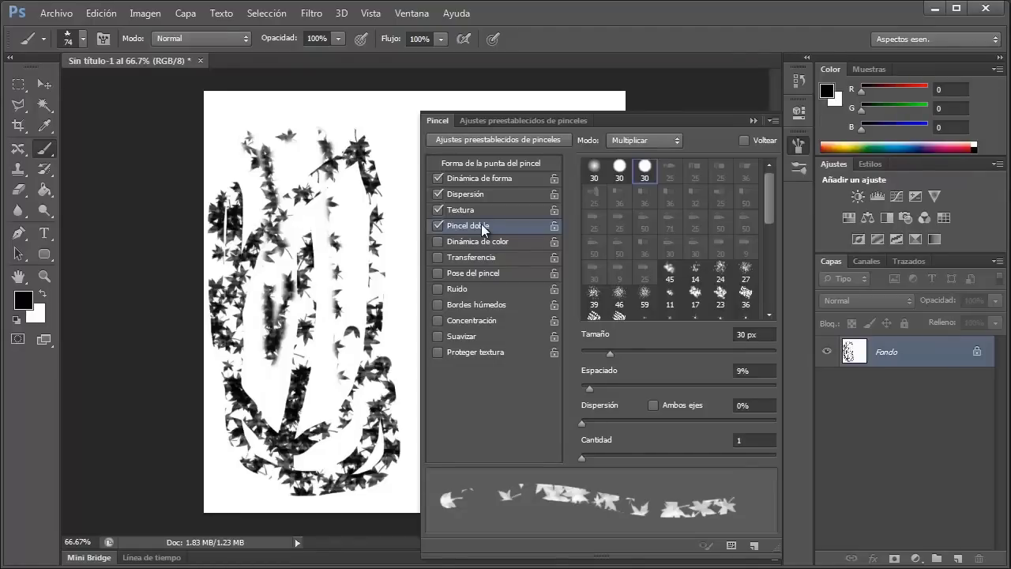
- Disable Textura and Pincel doble, clear the canvas, and enable Dinámica de color for the leaf brush
{"action": "left_click", "coordinate": [438, 225]}
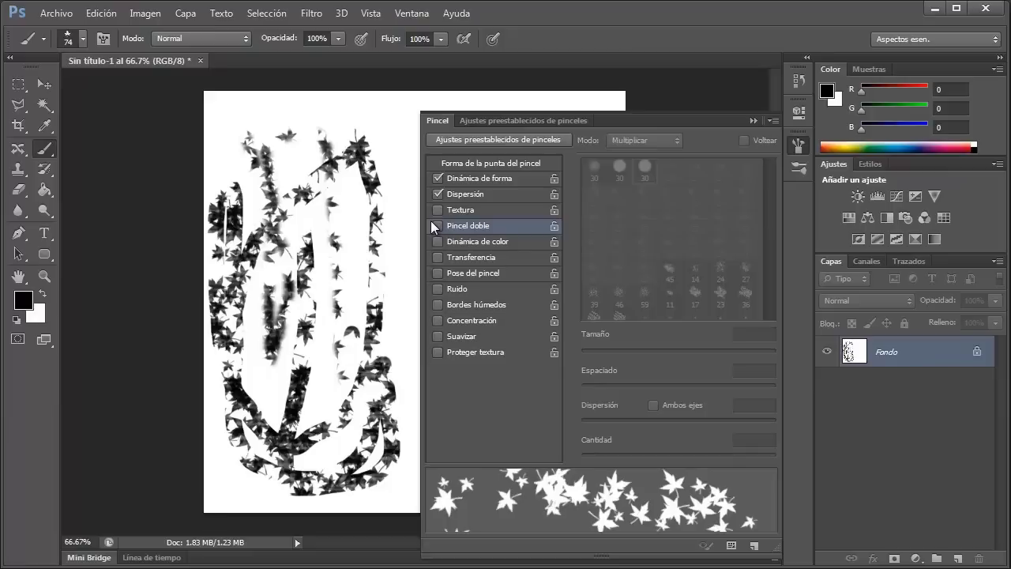
{"action": "key", "text": "ctrl+BackSpace"}
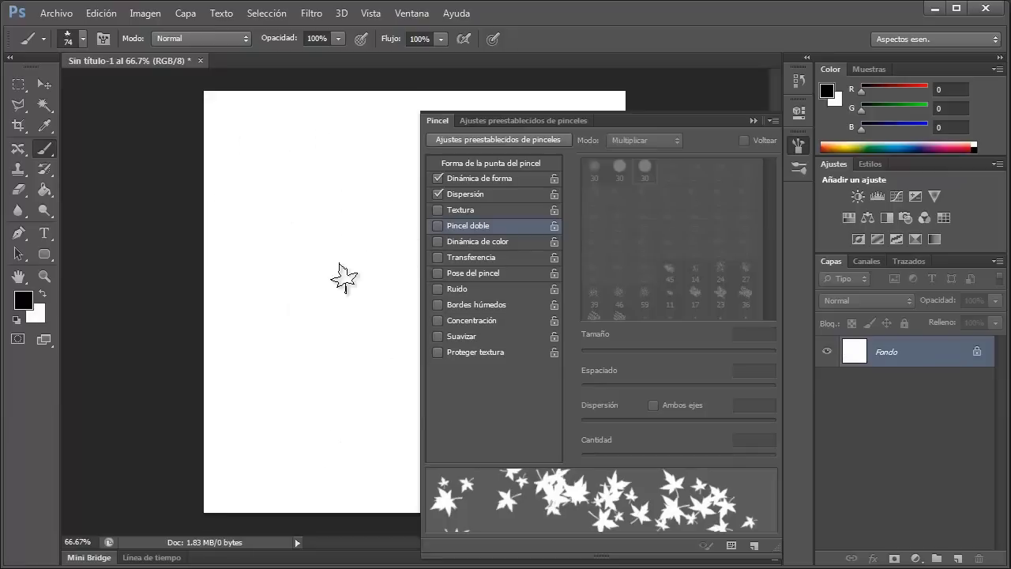
{"action": "left_click", "coordinate": [476, 242]}
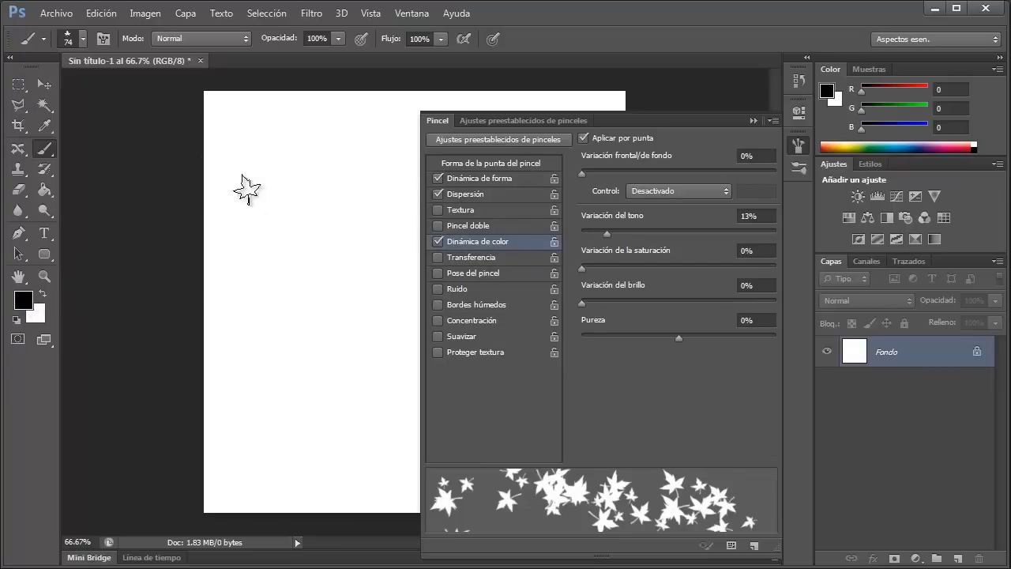
- Set the foreground colour to the golden yellow ddb101
{"action": "left_click", "coordinate": [23, 299]}
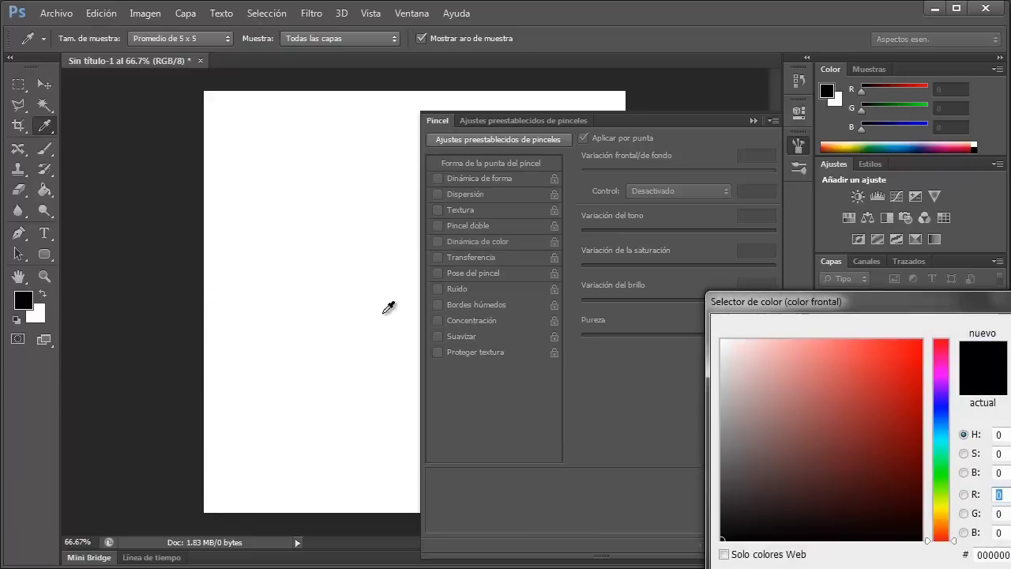
{"action": "left_click_drag", "start_coordinate": [780, 312], "coordinate": [502, 219]}
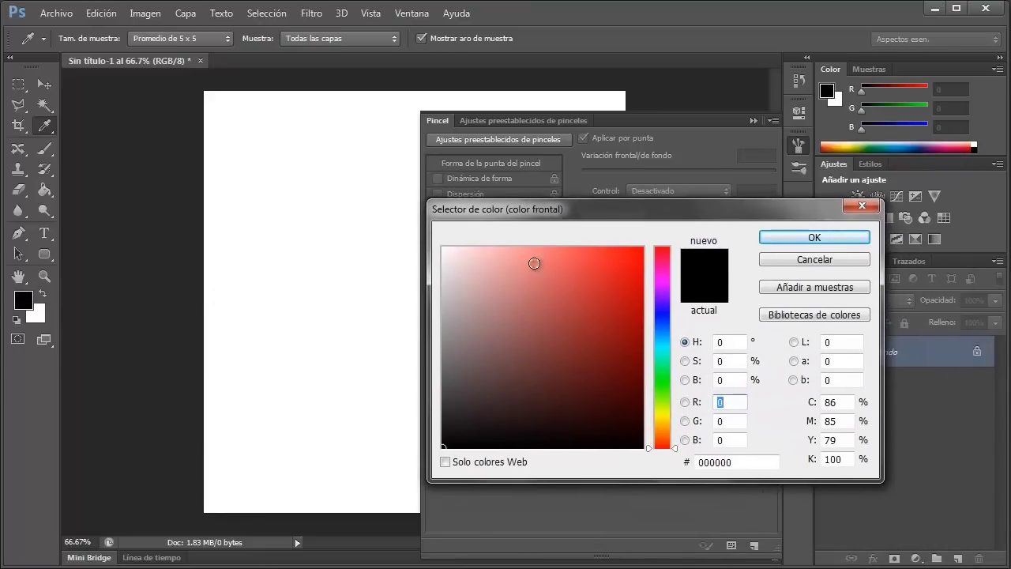
{"action": "left_click", "coordinate": [660, 421]}
{"action": "left_click_drag", "start_coordinate": [624, 276], "coordinate": [642, 248]}
{"action": "left_click_drag", "start_coordinate": [630, 297], "coordinate": [643, 272]}
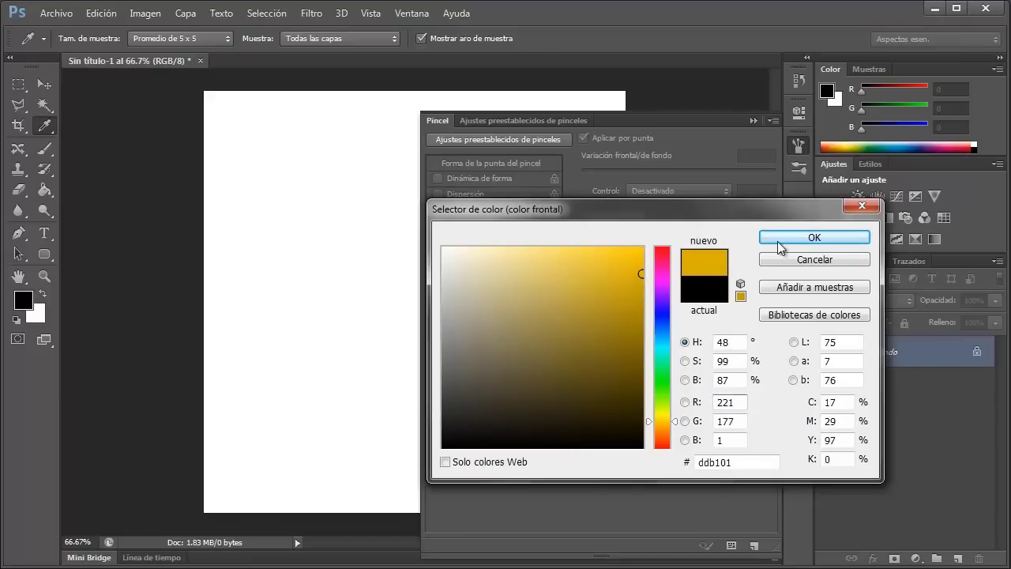
{"action": "left_click", "coordinate": [763, 239]}
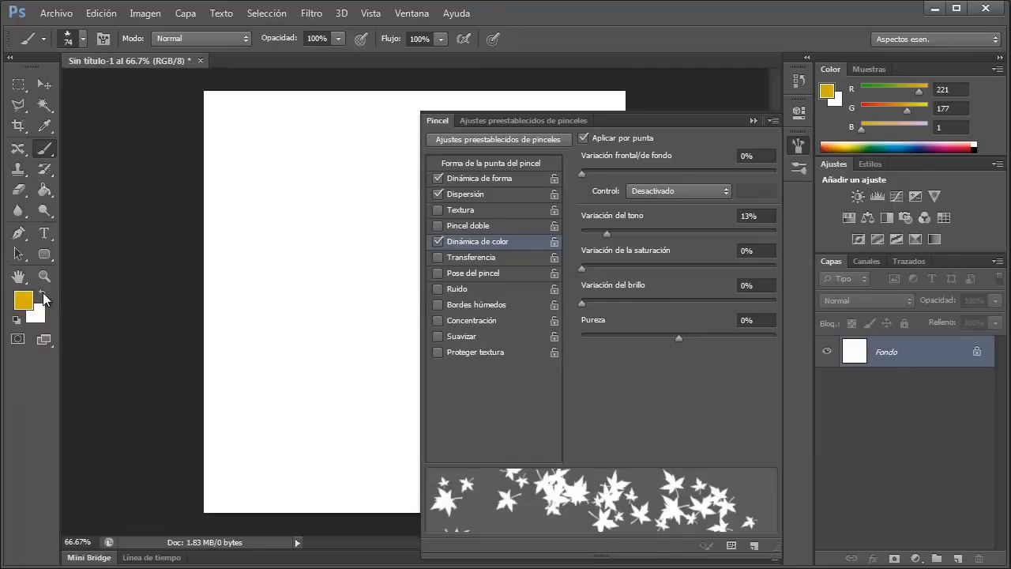
- Set the background colour to a dark orange and paint a vertical leaf trail with 13% Variación del tono
{"action": "left_click", "coordinate": [35, 313]}
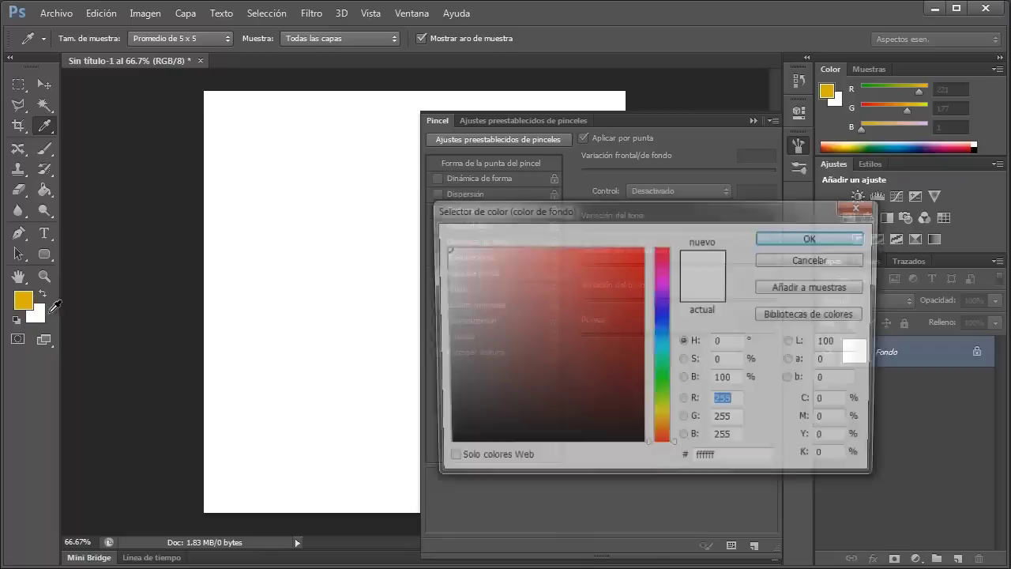
{"action": "left_click", "coordinate": [661, 429]}
{"action": "mouse_move", "coordinate": [630, 265]}
{"action": "left_mouse_down"}
{"action": "mouse_move", "coordinate": [654, 228]}
{"action": "mouse_move", "coordinate": [641, 313]}
{"action": "left_mouse_up"}
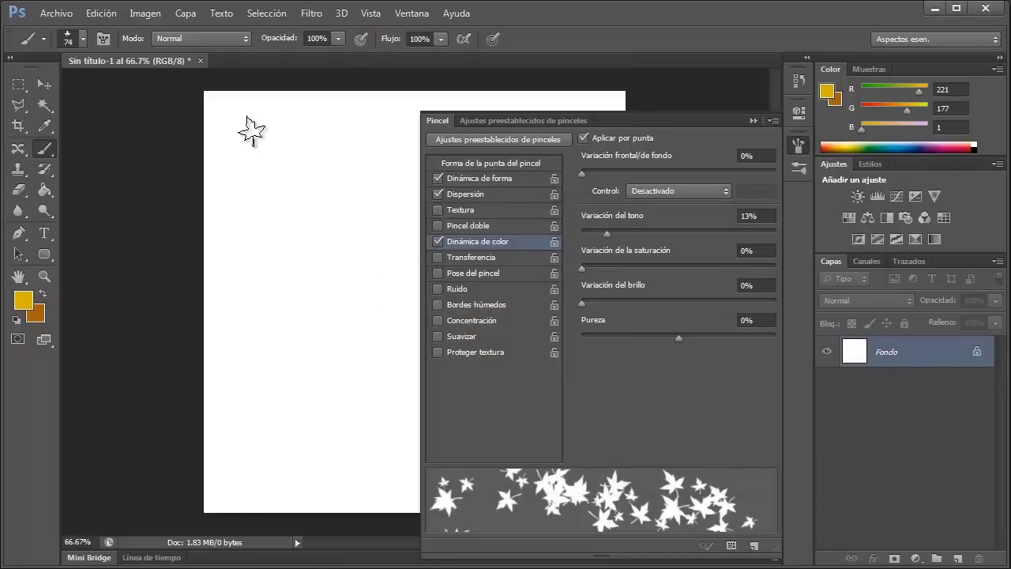
{"action": "left_click_drag", "start_coordinate": [245, 139], "coordinate": [262, 473]}
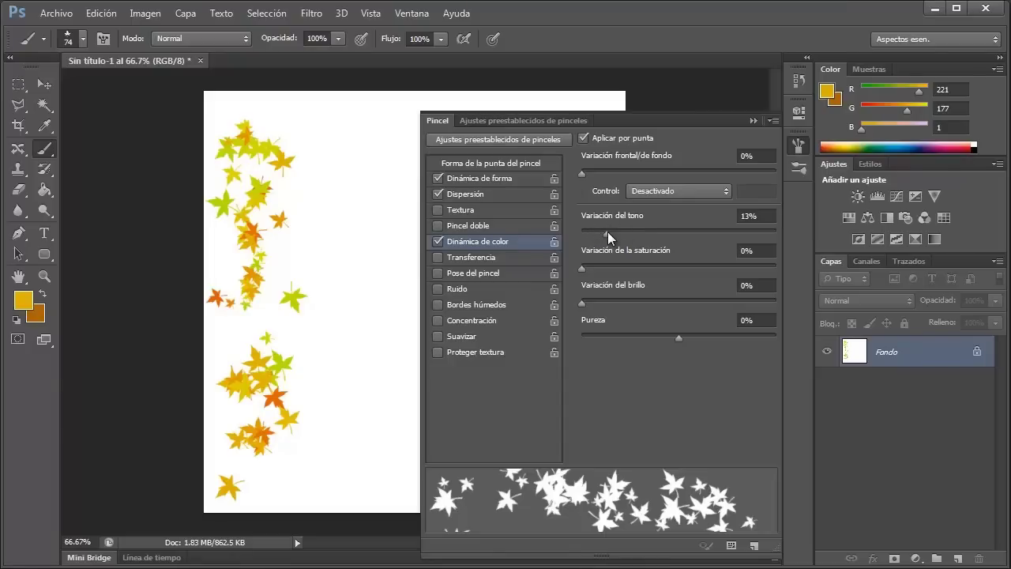
- Set Variación del tono to 0% and paint leaf trails with Variación frontal/de fondo at 0%, 21% and 44%
{"action": "left_click_drag", "start_coordinate": [607, 232], "coordinate": [582, 233]}
{"action": "mouse_move", "coordinate": [352, 190]}
{"action": "left_mouse_down"}
{"action": "mouse_move", "coordinate": [332, 135]}
{"action": "mouse_move", "coordinate": [355, 485]}
{"action": "mouse_move", "coordinate": [375, 494]}
{"action": "left_mouse_up"}
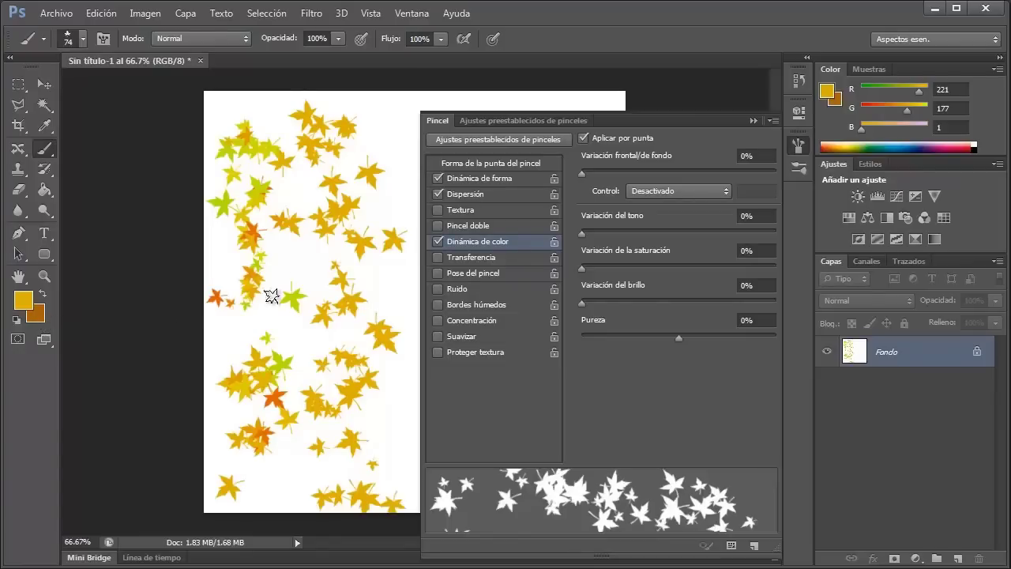
{"action": "left_click_drag", "start_coordinate": [582, 176], "coordinate": [623, 179]}
{"action": "mouse_move", "coordinate": [373, 150]}
{"action": "left_mouse_down"}
{"action": "mouse_move", "coordinate": [359, 314]}
{"action": "mouse_move", "coordinate": [369, 454]}
{"action": "mouse_move", "coordinate": [309, 175]}
{"action": "left_mouse_up"}
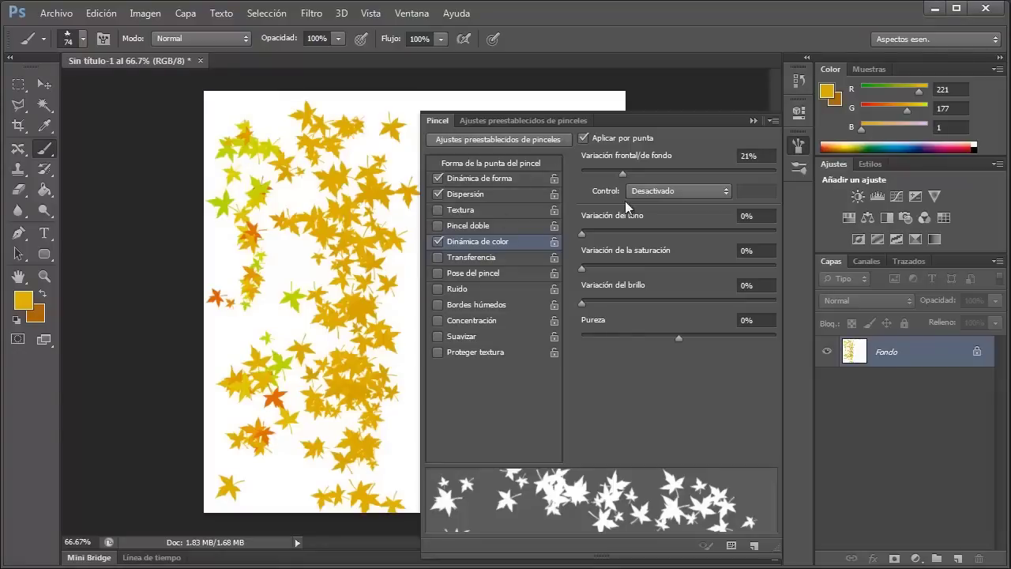
{"action": "left_click_drag", "start_coordinate": [626, 175], "coordinate": [668, 172]}
{"action": "mouse_move", "coordinate": [327, 128]}
{"action": "left_mouse_down"}
{"action": "mouse_move", "coordinate": [287, 308]}
{"action": "mouse_move", "coordinate": [305, 413]}
{"action": "mouse_move", "coordinate": [323, 334]}
{"action": "left_mouse_up"}
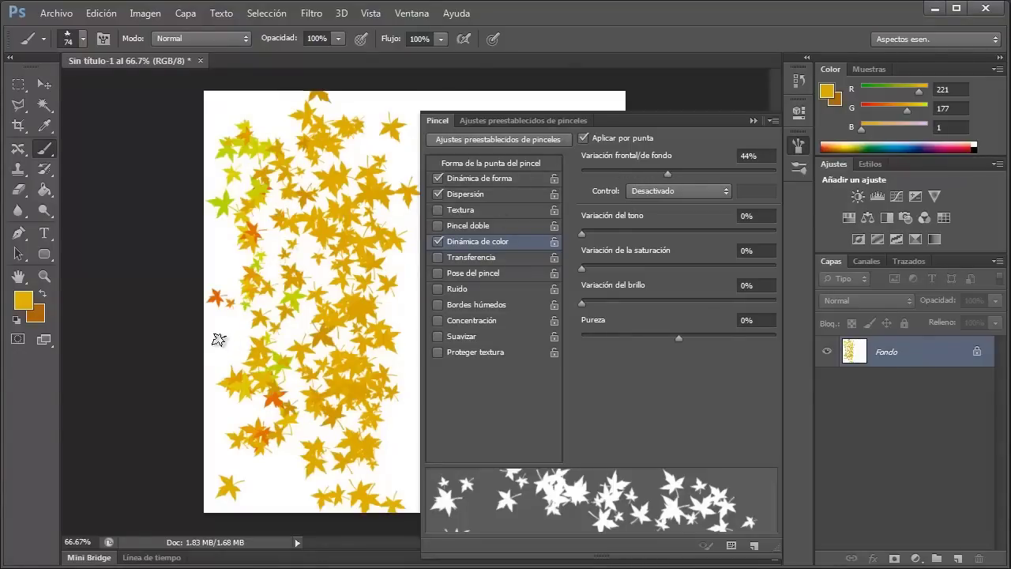
- Restore the default black and white colours and clear the canvas to white
{"action": "key", "text": "ctrl+BackSpace"}
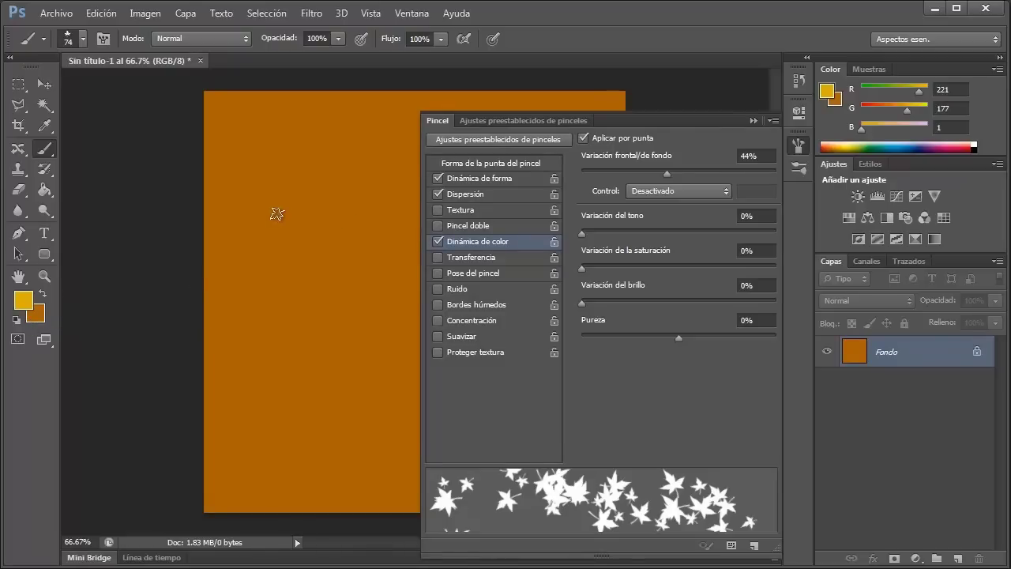
{"action": "left_click", "coordinate": [17, 321]}
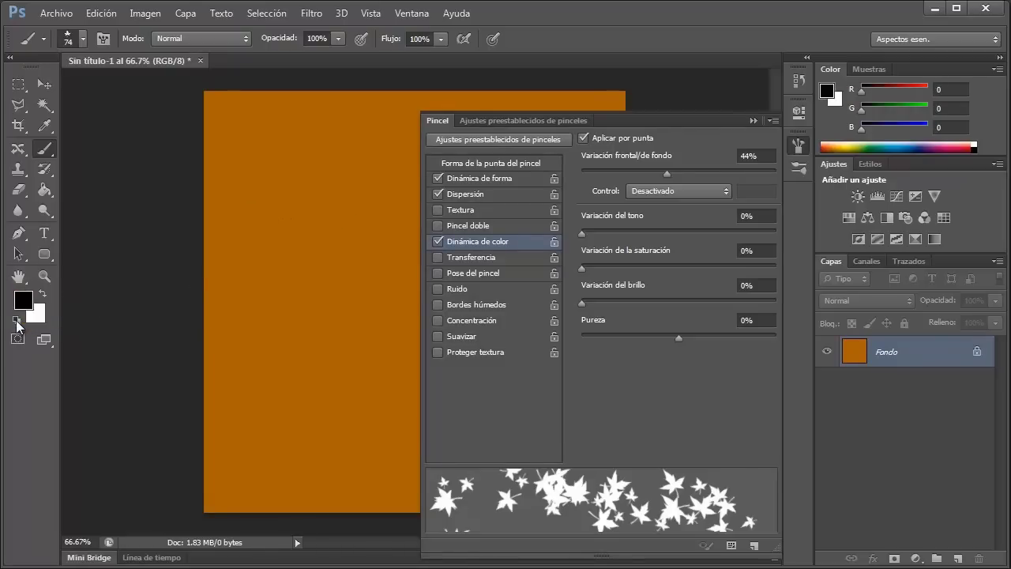
{"action": "key", "text": "ctrl+BackSpace"}
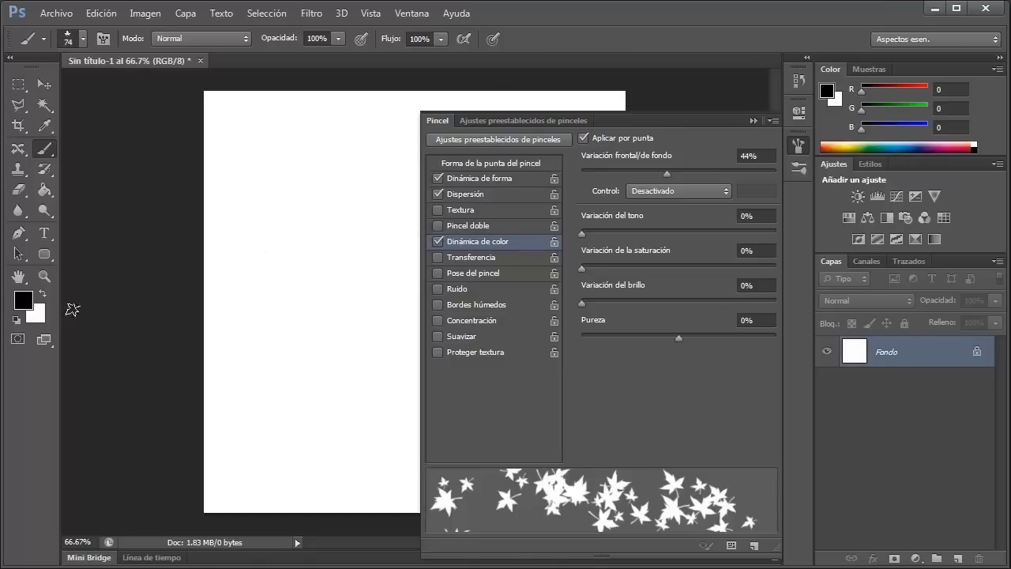
- Set the foreground colour to orange ff7e00 and the background colour to bright yellow
{"action": "left_click", "coordinate": [24, 299]}
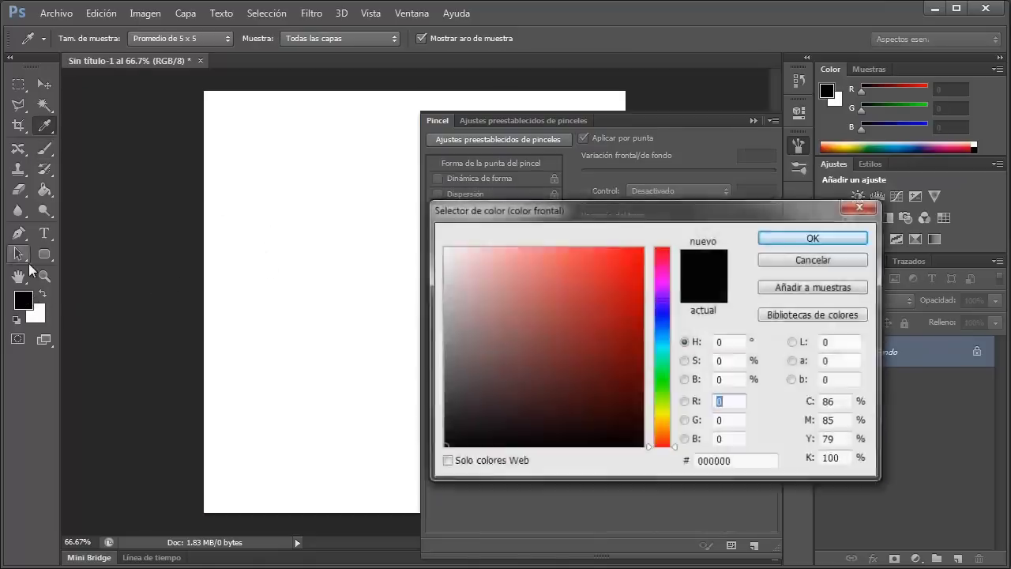
{"action": "left_click_drag", "start_coordinate": [618, 326], "coordinate": [653, 267]}
{"action": "left_click", "coordinate": [814, 236]}
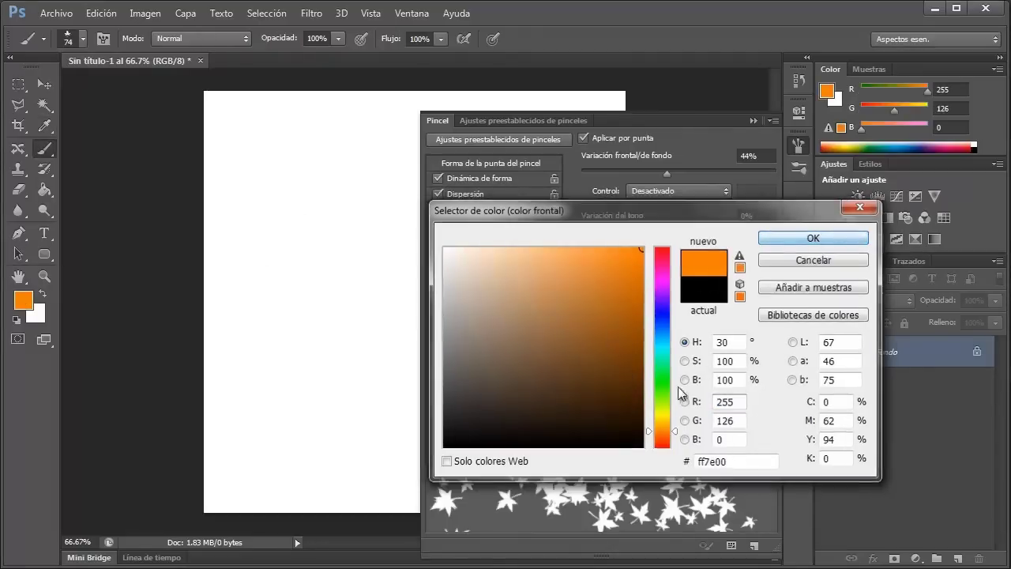
{"action": "left_click", "coordinate": [37, 314]}
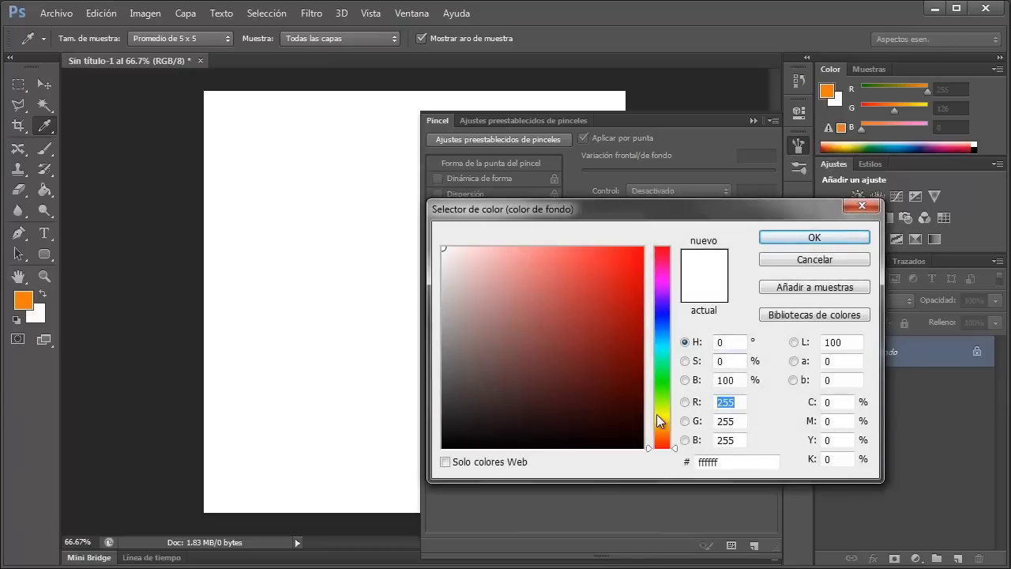
{"action": "left_click", "coordinate": [657, 414]}
{"action": "left_click_drag", "start_coordinate": [622, 277], "coordinate": [666, 263]}
{"action": "left_click", "coordinate": [762, 241]}
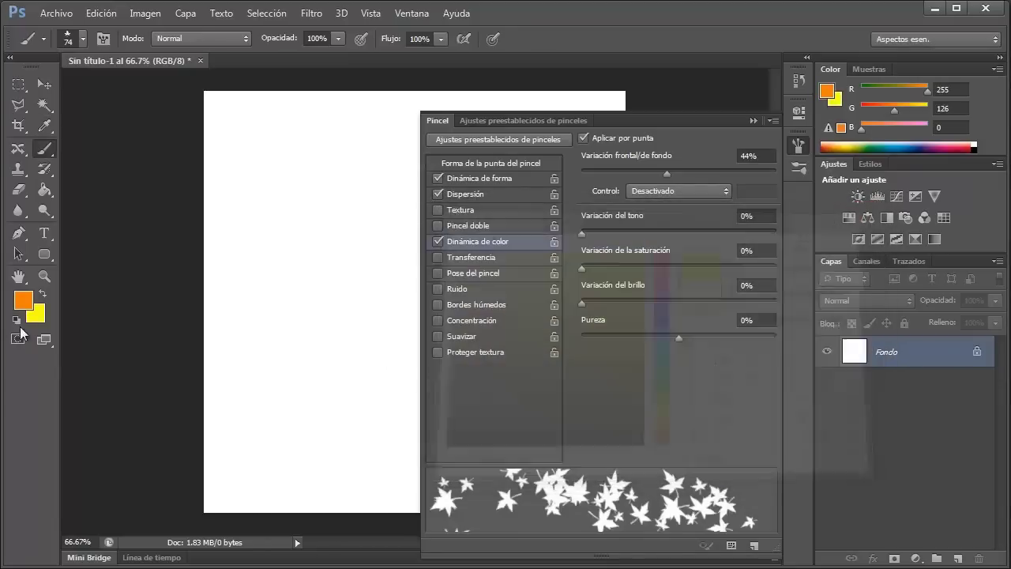
- Paint leaf trails over the canvas with different Variación del tono values, starting at 0% and ending at 86%
{"action": "left_click_drag", "start_coordinate": [248, 119], "coordinate": [257, 482]}
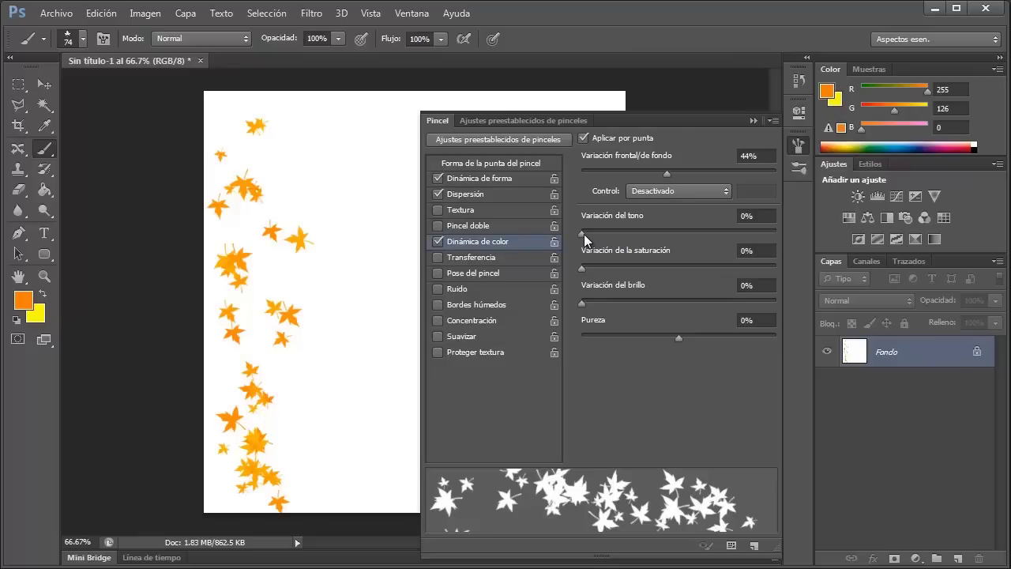
{"action": "left_click_drag", "start_coordinate": [583, 235], "coordinate": [569, 236]}
{"action": "left_click_drag", "start_coordinate": [581, 234], "coordinate": [620, 234]}
{"action": "mouse_move", "coordinate": [344, 133]}
{"action": "left_mouse_down"}
{"action": "mouse_move", "coordinate": [351, 288]}
{"action": "mouse_move", "coordinate": [329, 363]}
{"action": "mouse_move", "coordinate": [368, 478]}
{"action": "left_mouse_up"}
{"action": "left_click_drag", "start_coordinate": [620, 232], "coordinate": [594, 235]}
{"action": "mouse_move", "coordinate": [339, 136]}
{"action": "left_mouse_down"}
{"action": "mouse_move", "coordinate": [301, 339]}
{"action": "mouse_move", "coordinate": [339, 463]}
{"action": "left_mouse_up"}
{"action": "left_click_drag", "start_coordinate": [597, 231], "coordinate": [722, 237]}
{"action": "mouse_move", "coordinate": [359, 162]}
{"action": "left_mouse_down"}
{"action": "mouse_move", "coordinate": [295, 221]}
{"action": "mouse_move", "coordinate": [257, 313]}
{"action": "mouse_move", "coordinate": [327, 431]}
{"action": "mouse_move", "coordinate": [331, 221]}
{"action": "mouse_move", "coordinate": [374, 225]}
{"action": "mouse_move", "coordinate": [333, 469]}
{"action": "mouse_move", "coordinate": [383, 476]}
{"action": "mouse_move", "coordinate": [305, 219]}
{"action": "mouse_move", "coordinate": [382, 247]}
{"action": "mouse_move", "coordinate": [282, 413]}
{"action": "mouse_move", "coordinate": [364, 423]}
{"action": "mouse_move", "coordinate": [294, 138]}
{"action": "mouse_move", "coordinate": [237, 285]}
{"action": "mouse_move", "coordinate": [255, 484]}
{"action": "mouse_move", "coordinate": [282, 277]}
{"action": "left_mouse_up"}
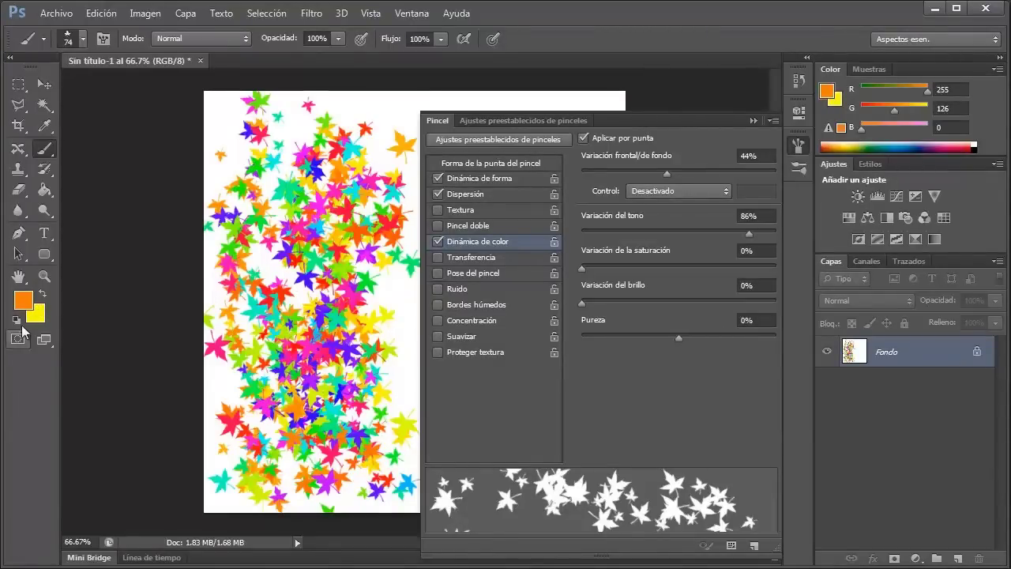
- Restore the default colours, clear the canvas to white, and disable Dinámica de color
{"action": "left_click", "coordinate": [17, 320]}
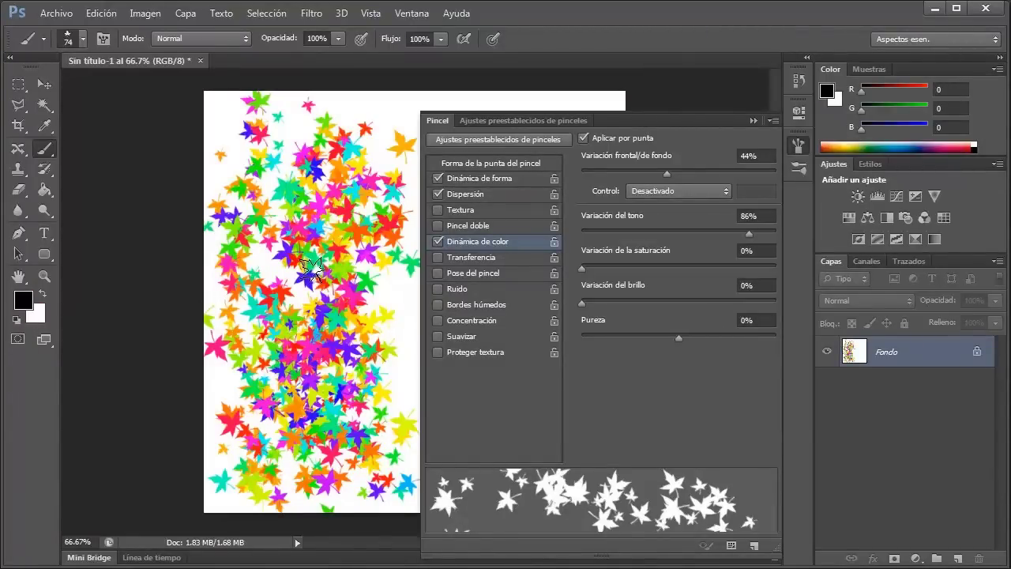
{"action": "key", "text": "F12"}
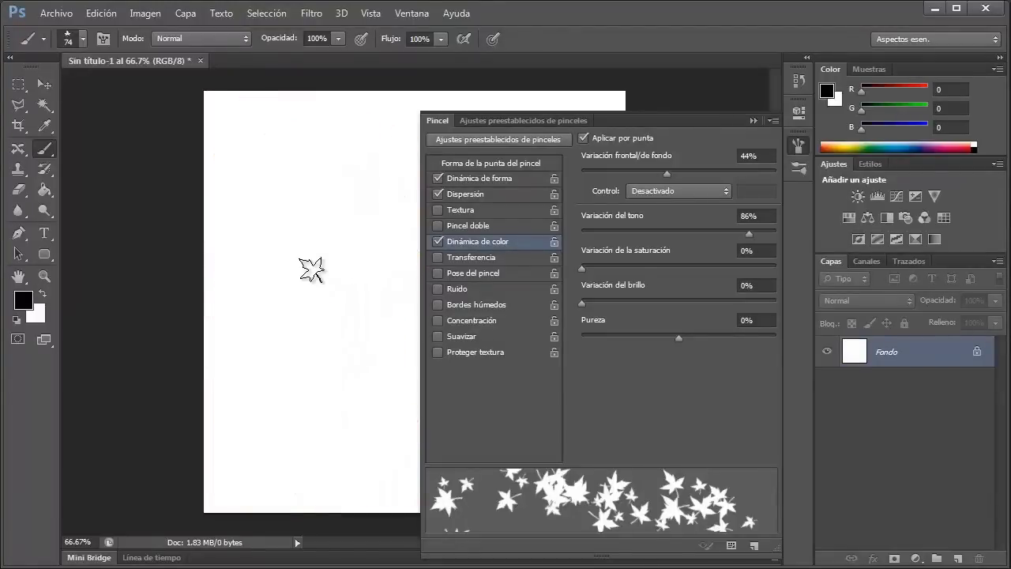
{"action": "left_click", "coordinate": [436, 242]}
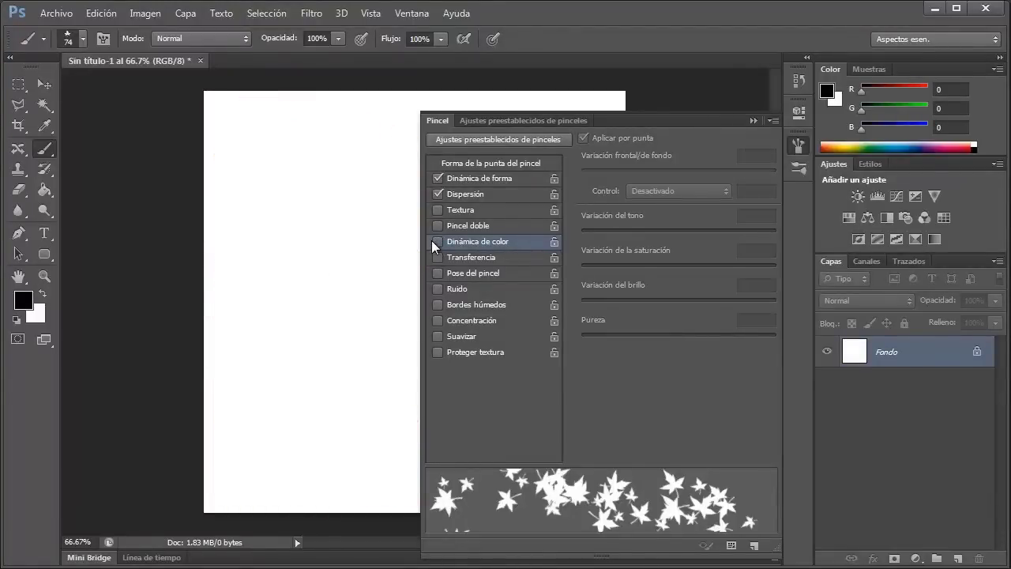
- Enable Transferencia and paint black leaf trails down the canvas with Variación de la opacidad at 0%
{"action": "left_click", "coordinate": [463, 255]}
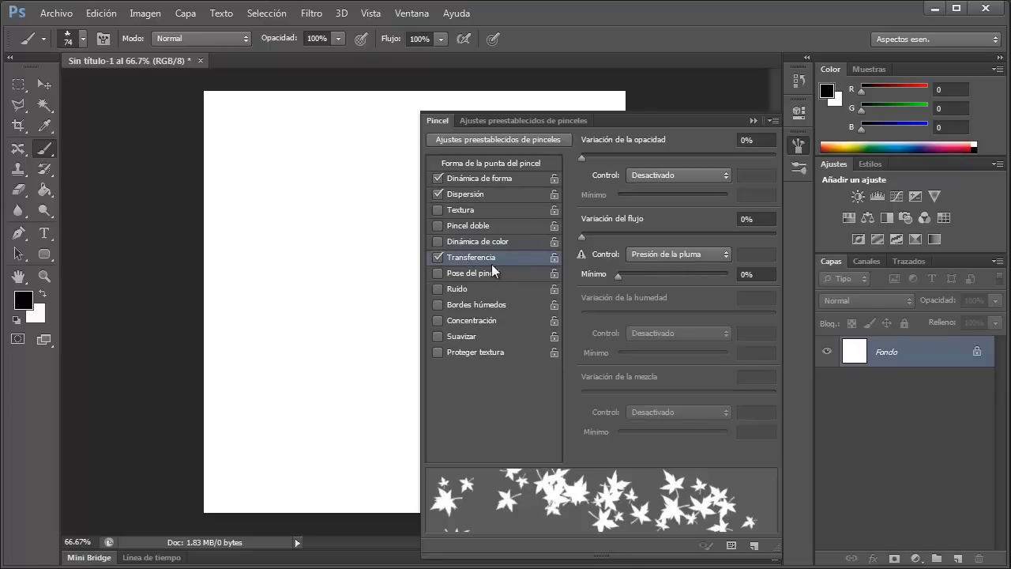
{"action": "left_click", "coordinate": [259, 138]}
{"action": "left_click_drag", "start_coordinate": [285, 299], "coordinate": [306, 462]}
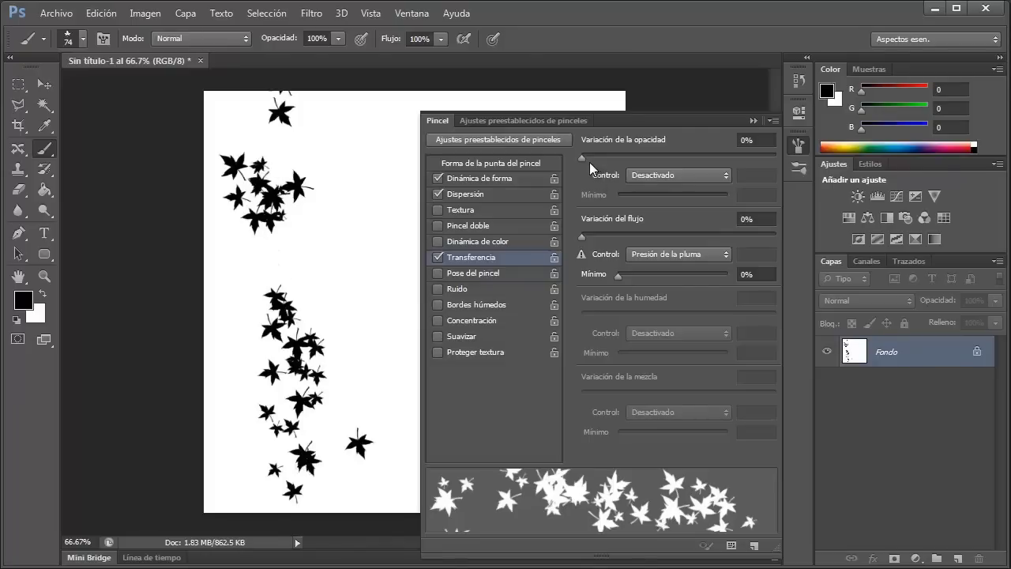
- Raise Variación de la opacidad to 29% and finally 81%, painting leaf trails after the changes
{"action": "left_click_drag", "start_coordinate": [586, 158], "coordinate": [637, 158]}
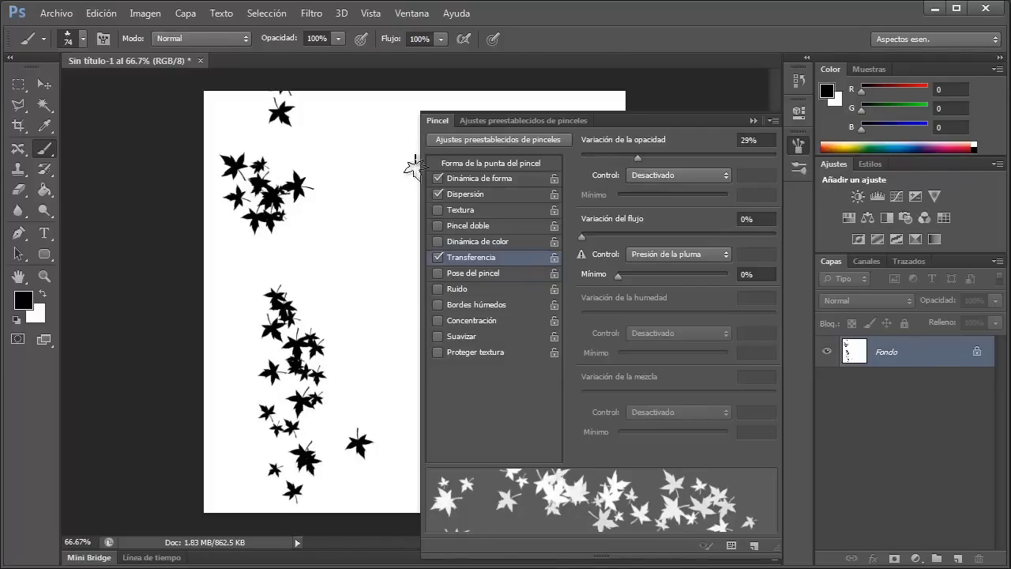
{"action": "left_click", "coordinate": [369, 148]}
{"action": "mouse_move", "coordinate": [342, 245]}
{"action": "left_mouse_down"}
{"action": "mouse_move", "coordinate": [310, 323]}
{"action": "mouse_move", "coordinate": [329, 425]}
{"action": "mouse_move", "coordinate": [373, 395]}
{"action": "mouse_move", "coordinate": [364, 166]}
{"action": "mouse_move", "coordinate": [263, 160]}
{"action": "mouse_move", "coordinate": [303, 253]}
{"action": "left_mouse_up"}
{"action": "left_click_drag", "start_coordinate": [679, 157], "coordinate": [738, 157]}
{"action": "mouse_move", "coordinate": [349, 148]}
{"action": "left_mouse_down"}
{"action": "mouse_move", "coordinate": [281, 207]}
{"action": "mouse_move", "coordinate": [237, 411]}
{"action": "mouse_move", "coordinate": [229, 335]}
{"action": "left_mouse_up"}
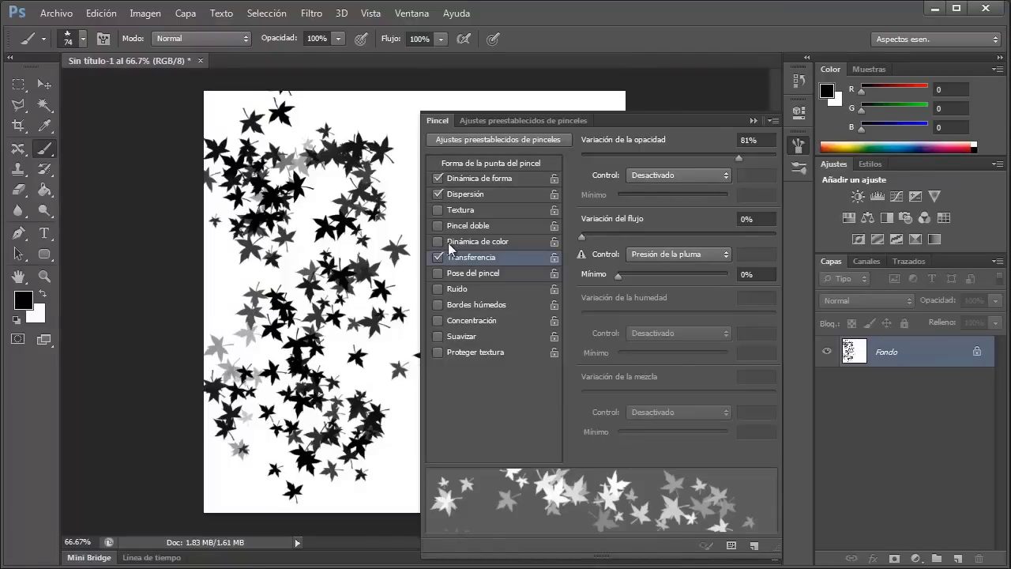
- Disable Transferencia, clear the canvas to white, and enable Pose del pincel
{"action": "left_click", "coordinate": [438, 257]}
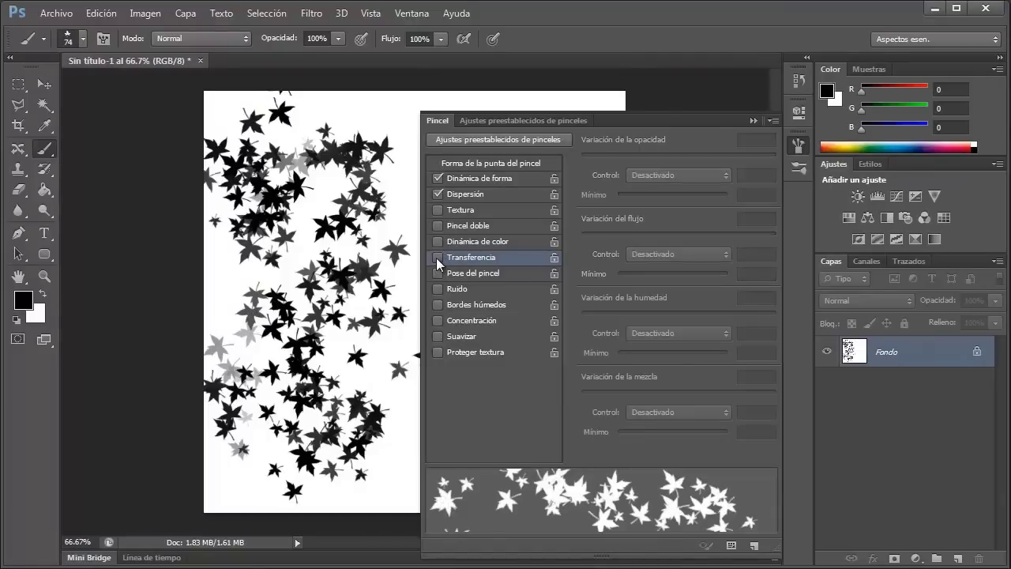
{"action": "key", "text": "ctrl+BackSpace"}
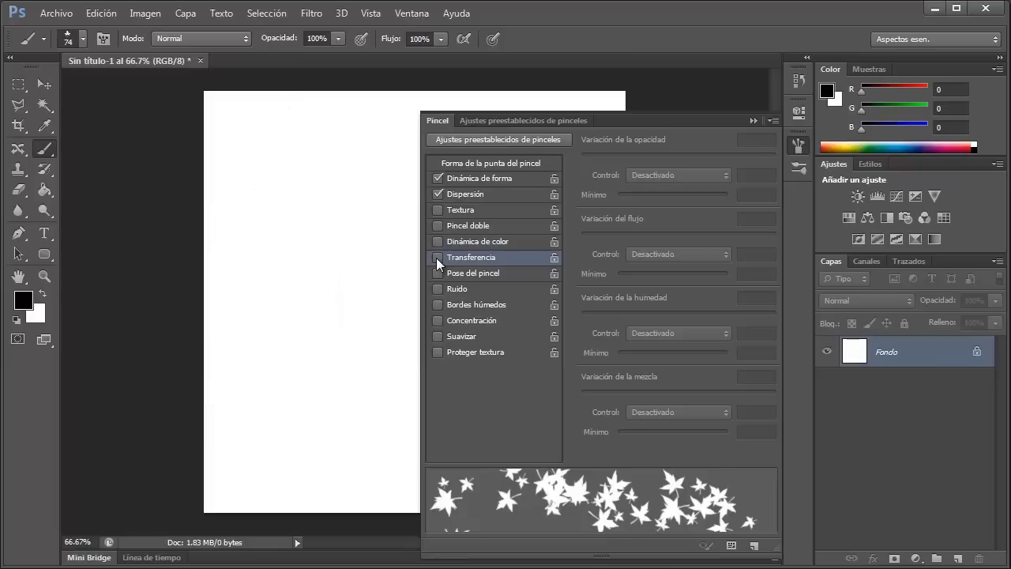
{"action": "left_click", "coordinate": [479, 273]}
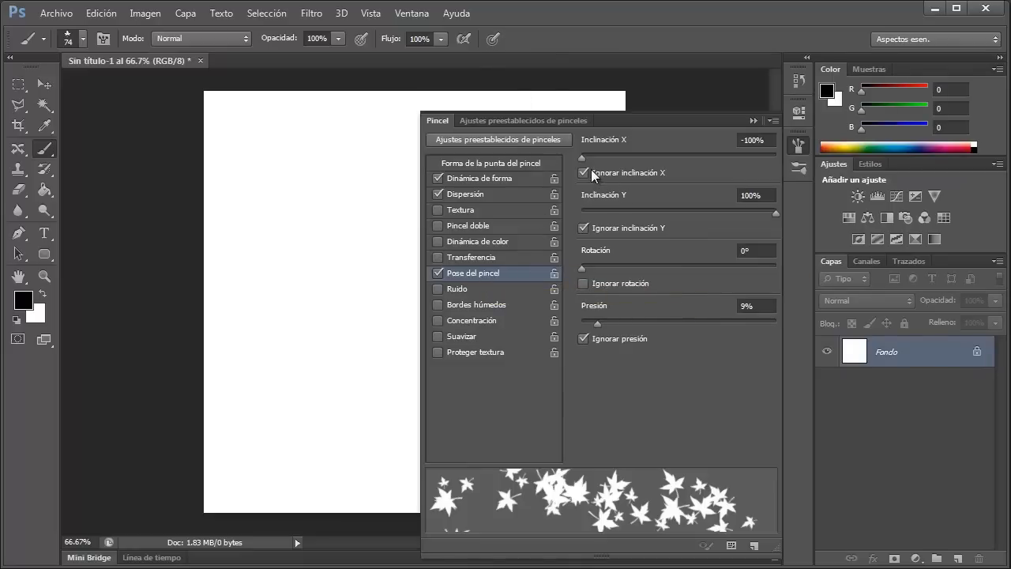
- Paint tilted leaf trails, setting Inclinación X to -15% and Inclinación Y to -60% and finally 14% between strokes
{"action": "mouse_move", "coordinate": [292, 162]}
{"action": "left_mouse_down"}
{"action": "mouse_move", "coordinate": [304, 185]}
{"action": "mouse_move", "coordinate": [273, 371]}
{"action": "mouse_move", "coordinate": [280, 399]}
{"action": "left_mouse_up"}
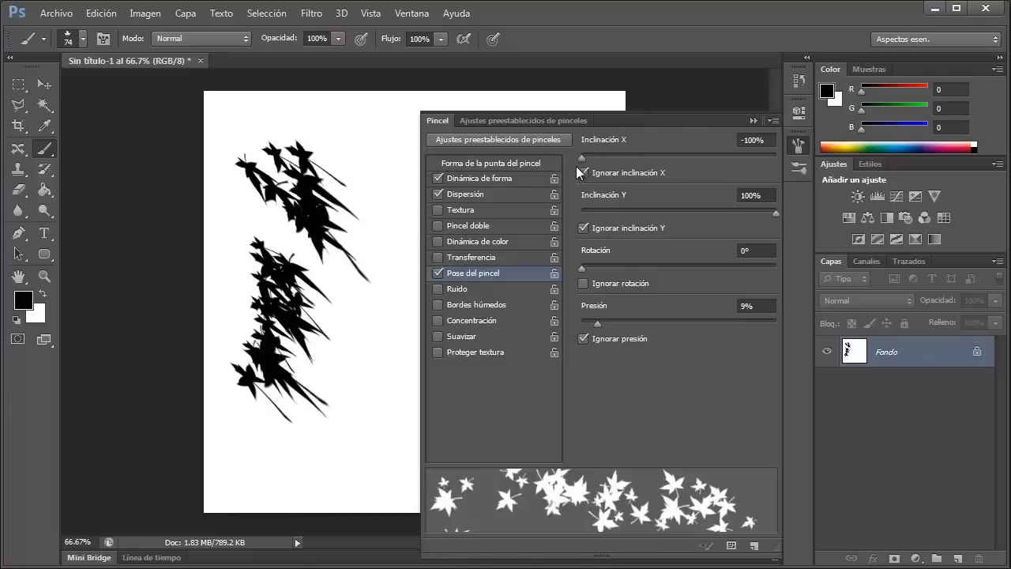
{"action": "mouse_move", "coordinate": [379, 134]}
{"action": "left_mouse_down"}
{"action": "mouse_move", "coordinate": [384, 348]}
{"action": "mouse_move", "coordinate": [336, 450]}
{"action": "left_mouse_up"}
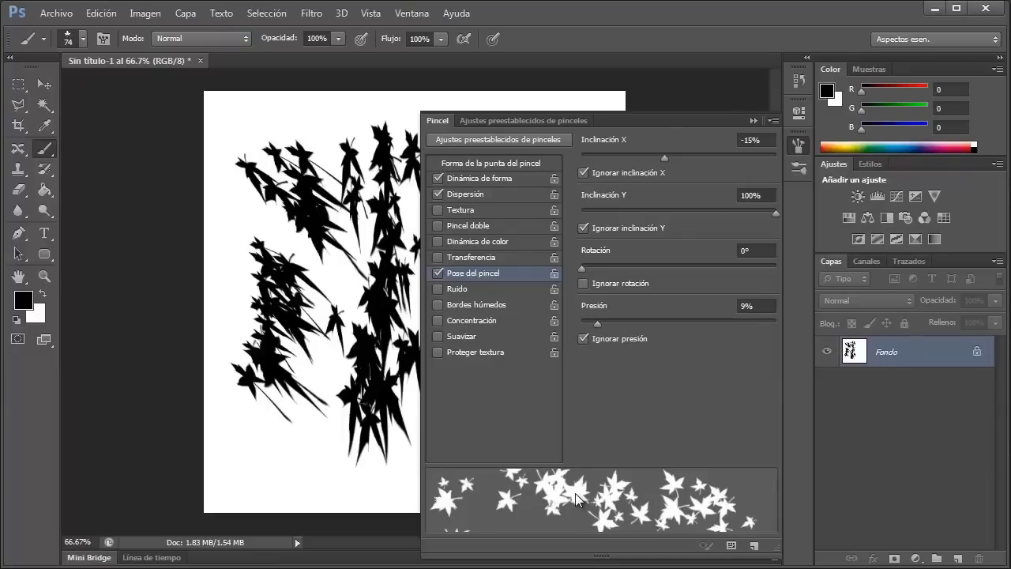
{"action": "left_click_drag", "start_coordinate": [601, 211], "coordinate": [620, 211]}
{"action": "left_click", "coordinate": [226, 141]}
{"action": "left_click_drag", "start_coordinate": [227, 141], "coordinate": [231, 284]}
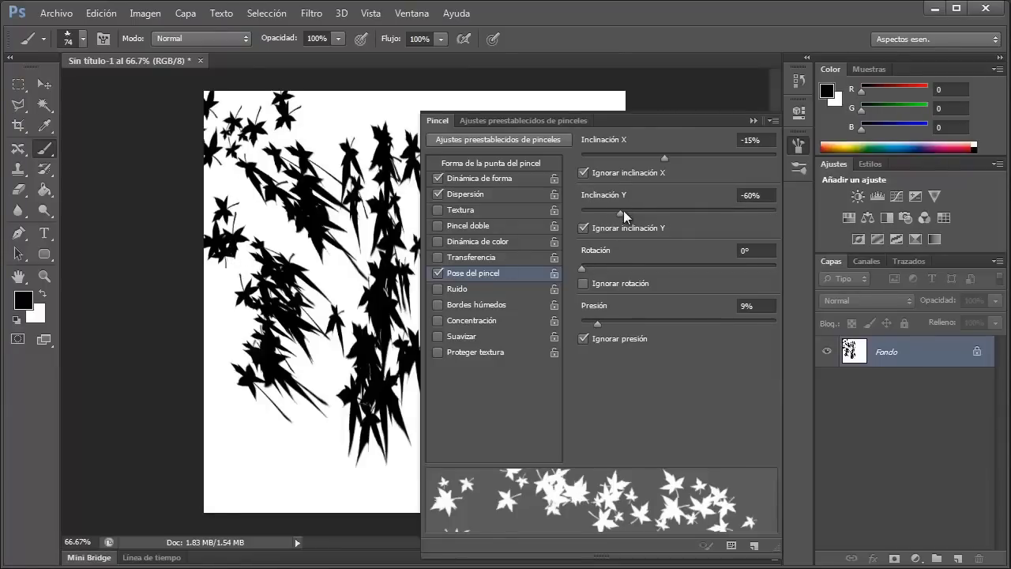
{"action": "mouse_move", "coordinate": [380, 148]}
{"action": "left_mouse_down"}
{"action": "mouse_move", "coordinate": [266, 174]}
{"action": "mouse_move", "coordinate": [287, 363]}
{"action": "mouse_move", "coordinate": [281, 498]}
{"action": "mouse_move", "coordinate": [315, 485]}
{"action": "mouse_move", "coordinate": [323, 342]}
{"action": "left_mouse_up"}
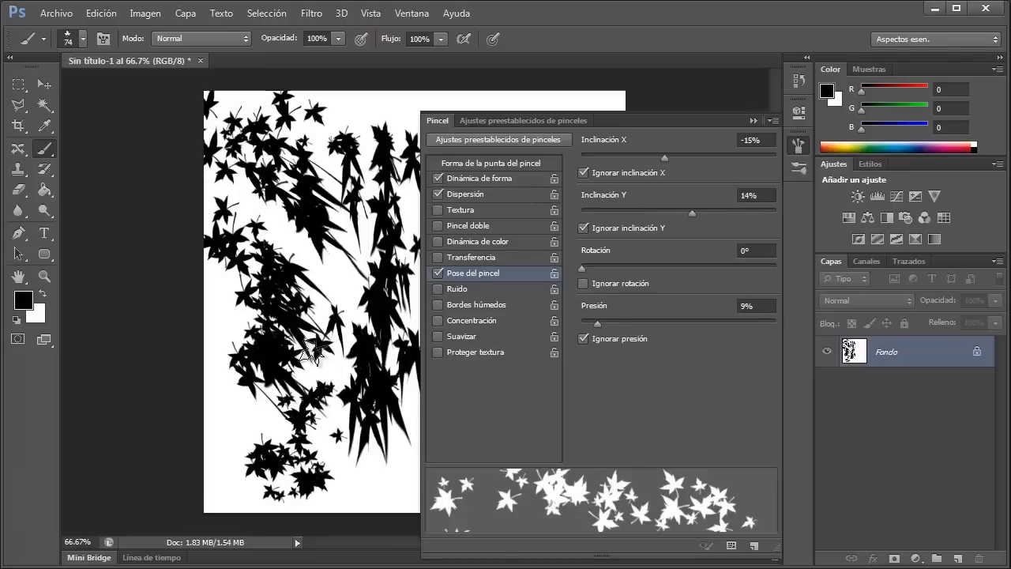
- Clear the canvas and paint a winding vertical leaf trail with the adjusted brush pose
{"action": "key", "text": "ctrl+a"}
{"action": "key", "text": "BackSpace"}
{"action": "key", "text": "ctrl+d"}
{"action": "mouse_move", "coordinate": [306, 187]}
{"action": "left_mouse_down"}
{"action": "mouse_move", "coordinate": [249, 278]}
{"action": "mouse_move", "coordinate": [291, 416]}
{"action": "left_mouse_up"}
- Disable Pose del pincel and clear the leaf trail from the canvas
{"action": "left_click", "coordinate": [583, 339]}
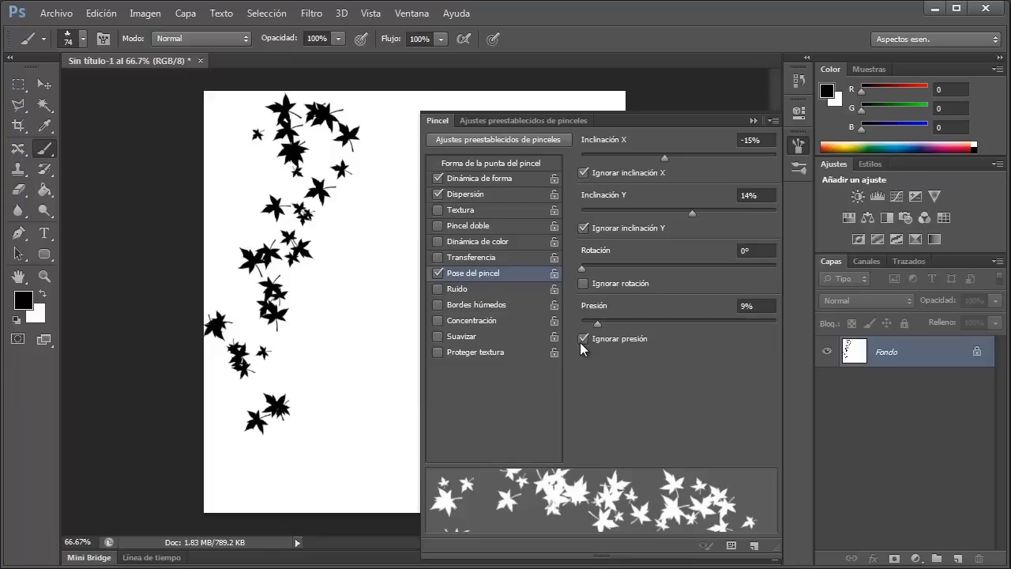
{"action": "left_click", "coordinate": [439, 273]}
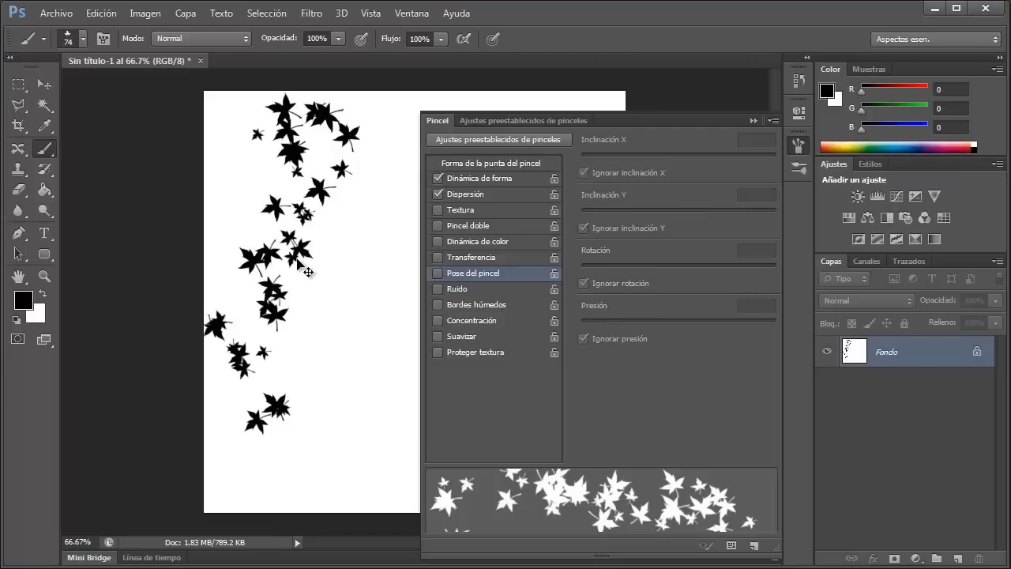
{"action": "key", "text": "ctrl+z"}
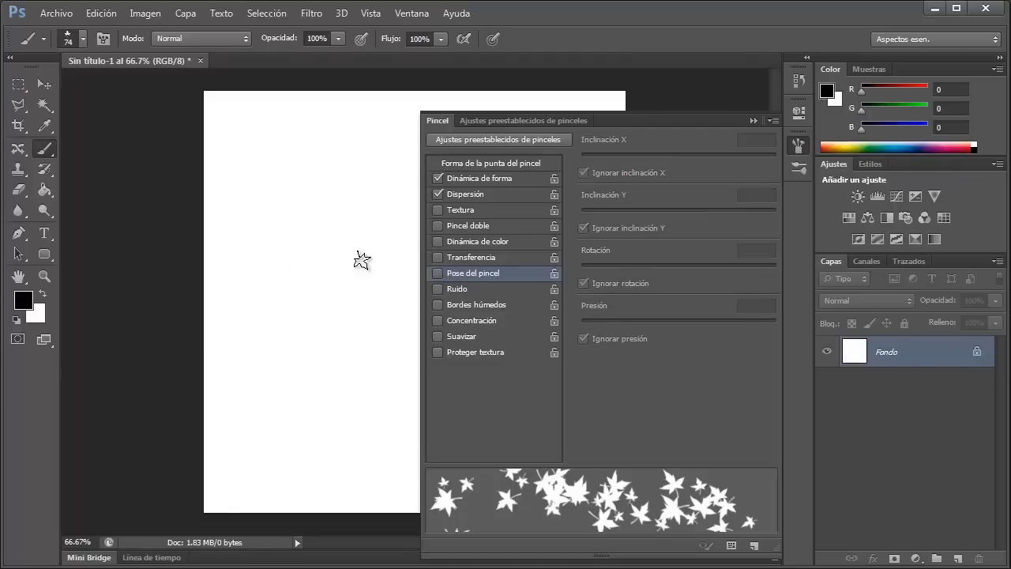
- Enable Ruido for the leaf brush and paint a dense leaf trail down the canvas
{"action": "left_click", "coordinate": [439, 288]}
{"action": "mouse_move", "coordinate": [260, 162]}
{"action": "left_mouse_down"}
{"action": "mouse_move", "coordinate": [274, 385]}
{"action": "mouse_move", "coordinate": [321, 470]}
{"action": "mouse_move", "coordinate": [328, 178]}
{"action": "mouse_move", "coordinate": [359, 180]}
{"action": "left_mouse_up"}
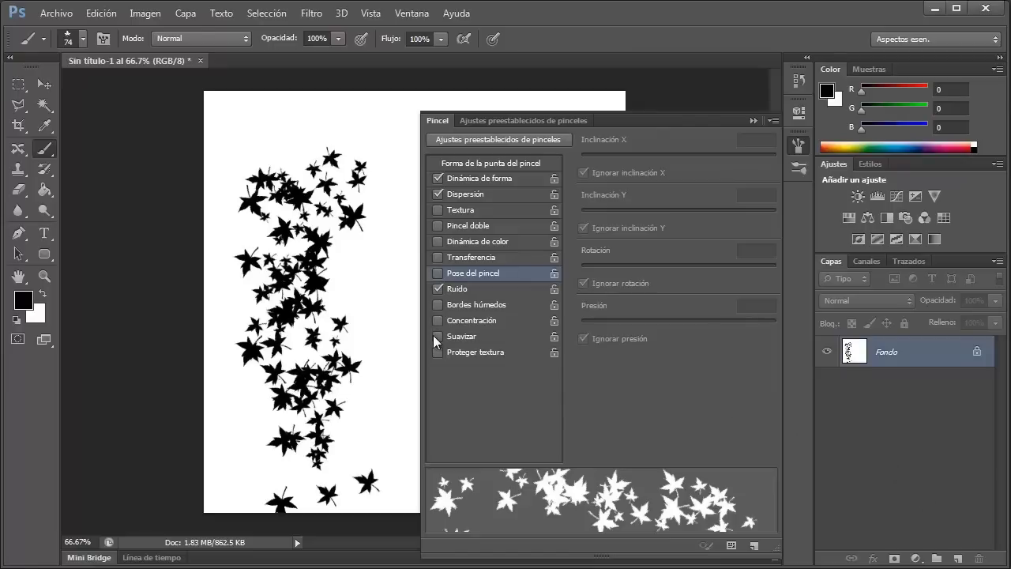
- Try Bordes húmedos and Concentración on the leaf brush, and switch both off together with Ruido
{"action": "left_click", "coordinate": [472, 290]}
{"action": "left_click", "coordinate": [439, 304]}
{"action": "left_click", "coordinate": [438, 321]}
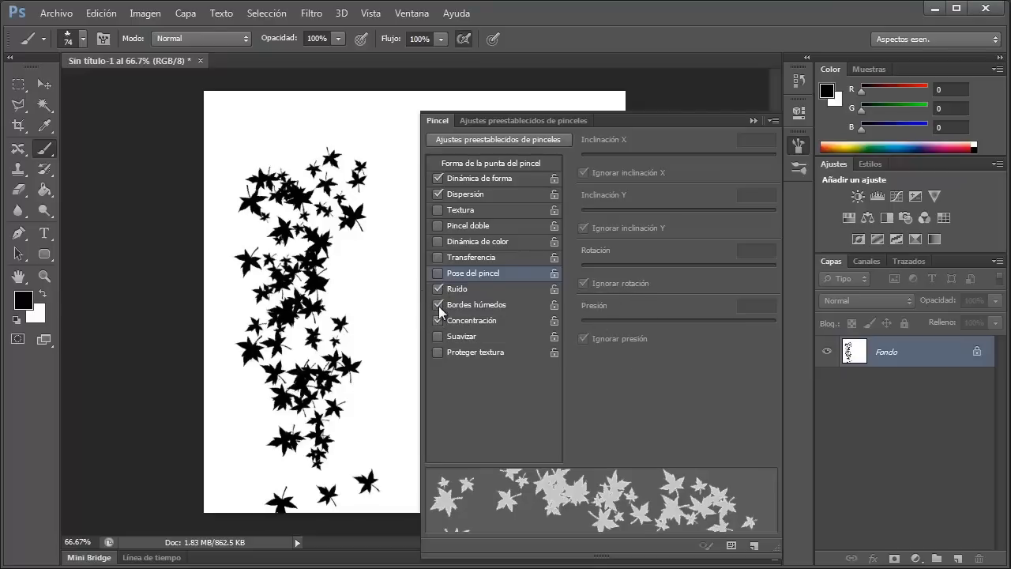
{"action": "left_click", "coordinate": [437, 305]}
{"action": "left_click", "coordinate": [438, 320]}
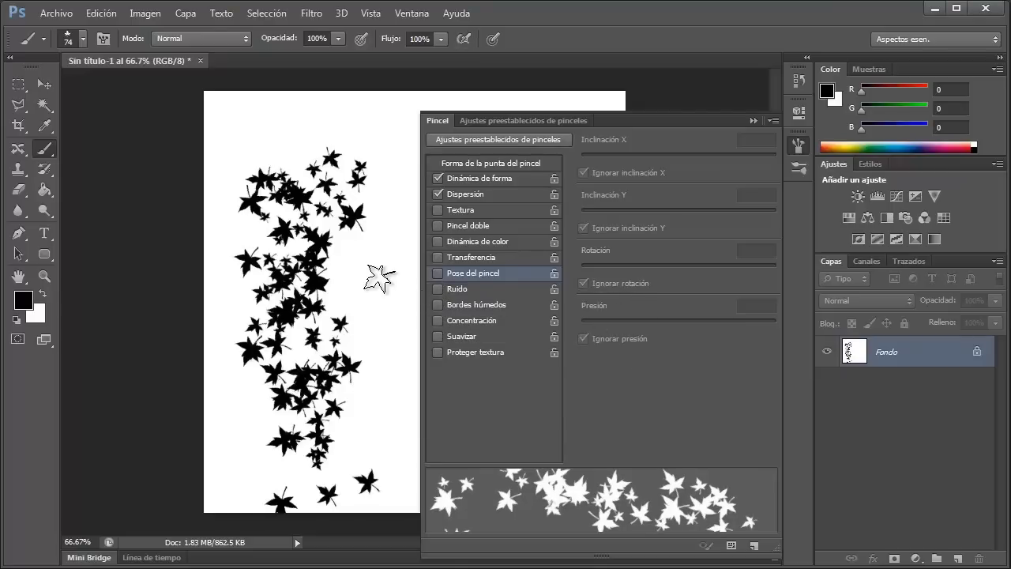
- Clear the canvas and paint two vertical leaf trails, one with Ruido enabled and one with it disabled
{"action": "key", "text": "BackSpace"}
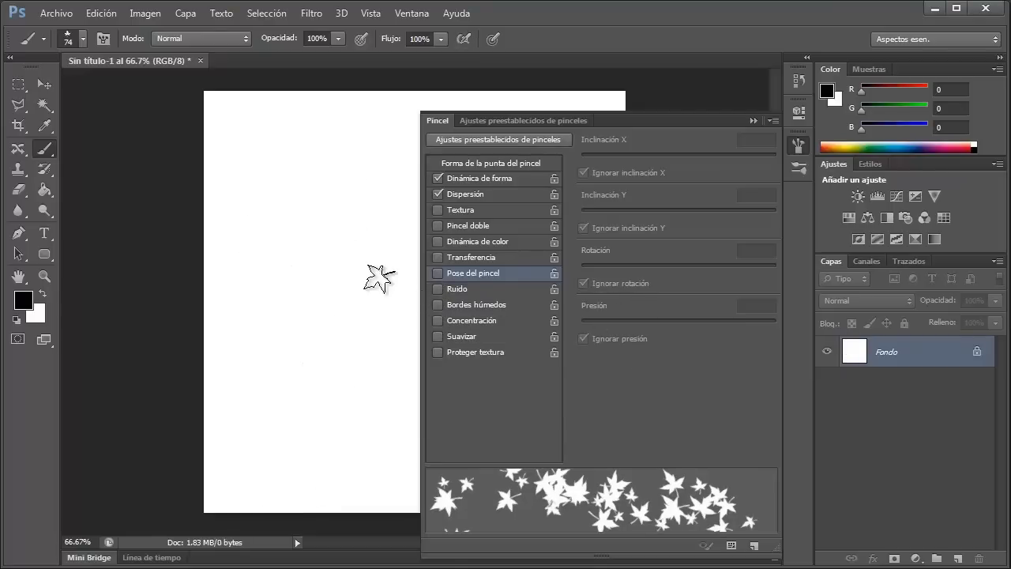
{"action": "left_click", "coordinate": [438, 289]}
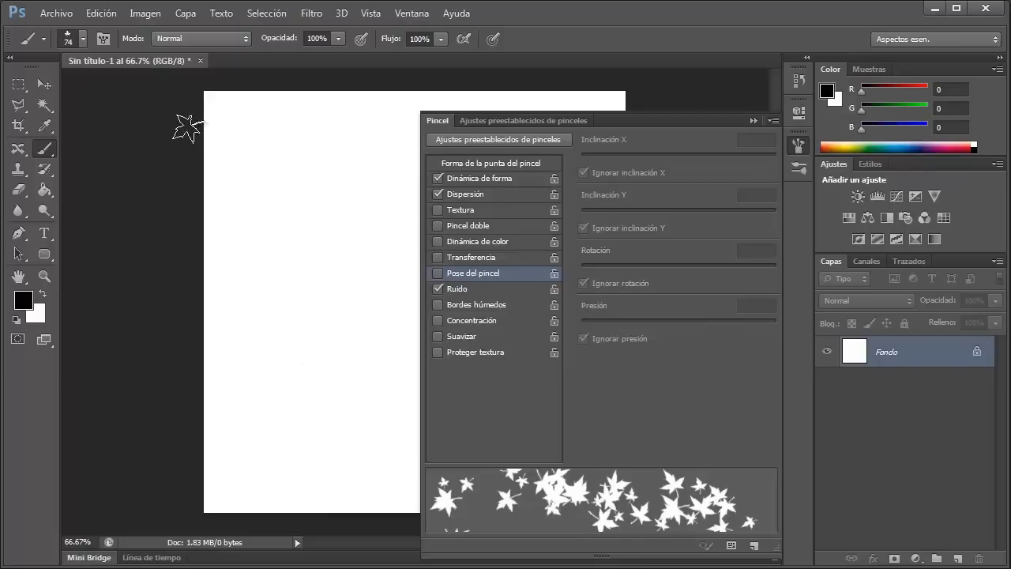
{"action": "left_click_drag", "start_coordinate": [225, 112], "coordinate": [248, 316]}
{"action": "left_click_drag", "start_coordinate": [248, 403], "coordinate": [242, 496]}
{"action": "left_click", "coordinate": [438, 288]}
{"action": "mouse_move", "coordinate": [355, 139]}
{"action": "left_mouse_down"}
{"action": "mouse_move", "coordinate": [383, 403]}
{"action": "mouse_move", "coordinate": [371, 434]}
{"action": "left_mouse_up"}
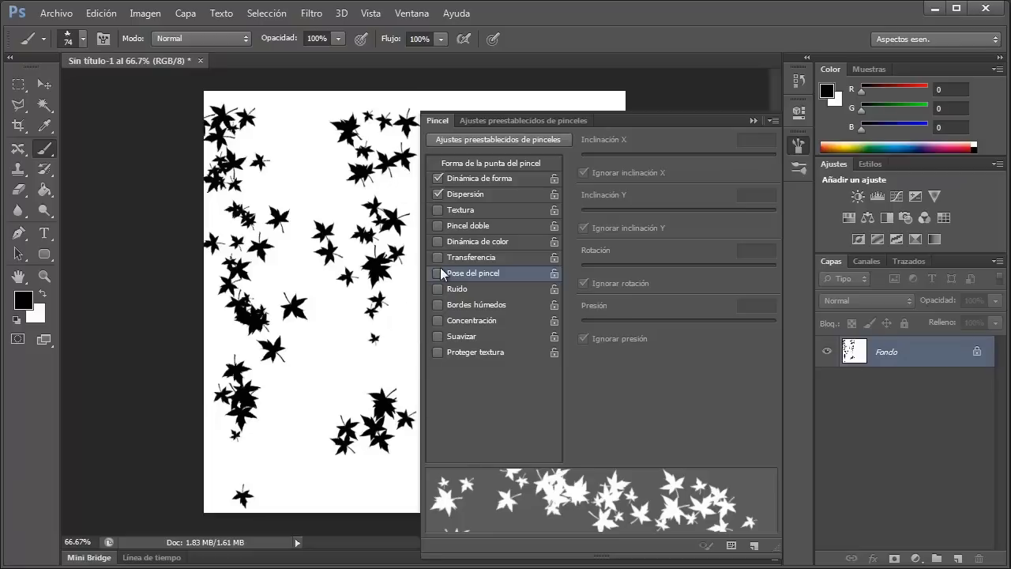
- Enable Bordes húmedos, clear the canvas and paint a few leaves with the tip size set to 160 px
{"action": "left_click", "coordinate": [438, 305]}
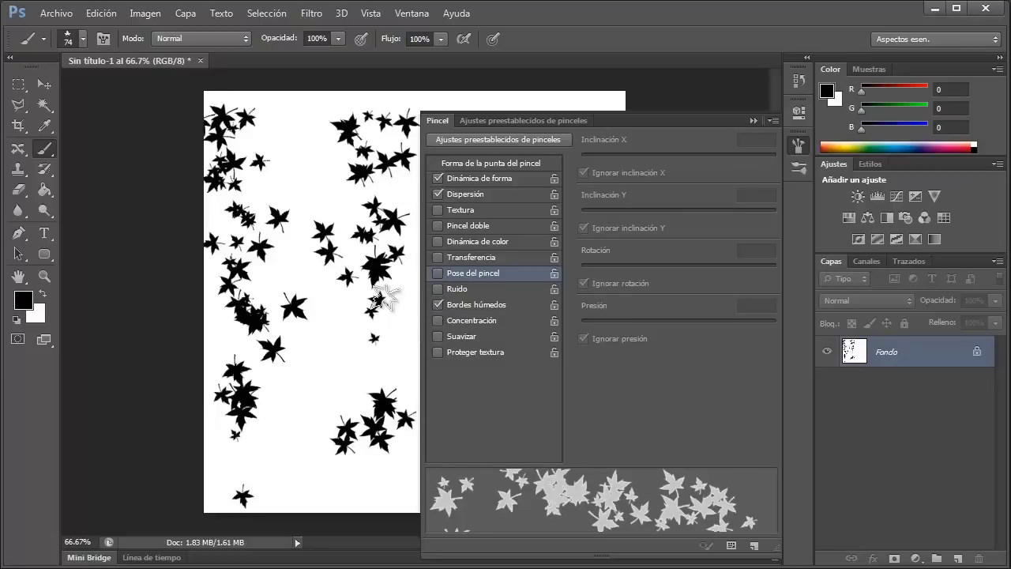
{"action": "key", "text": "BackSpace"}
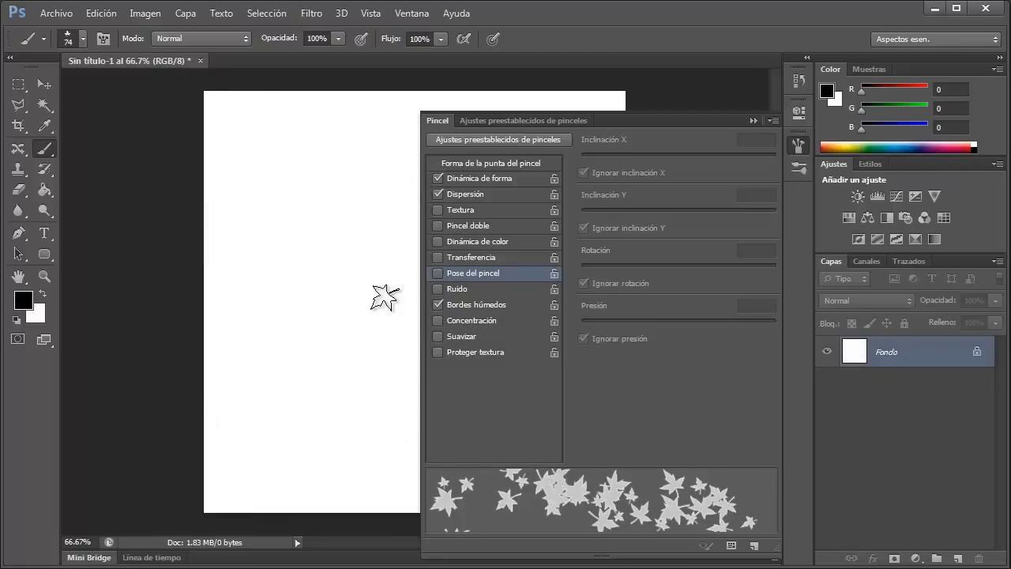
{"action": "left_click", "coordinate": [478, 164]}
{"action": "left_click_drag", "start_coordinate": [653, 283], "coordinate": [707, 292]}
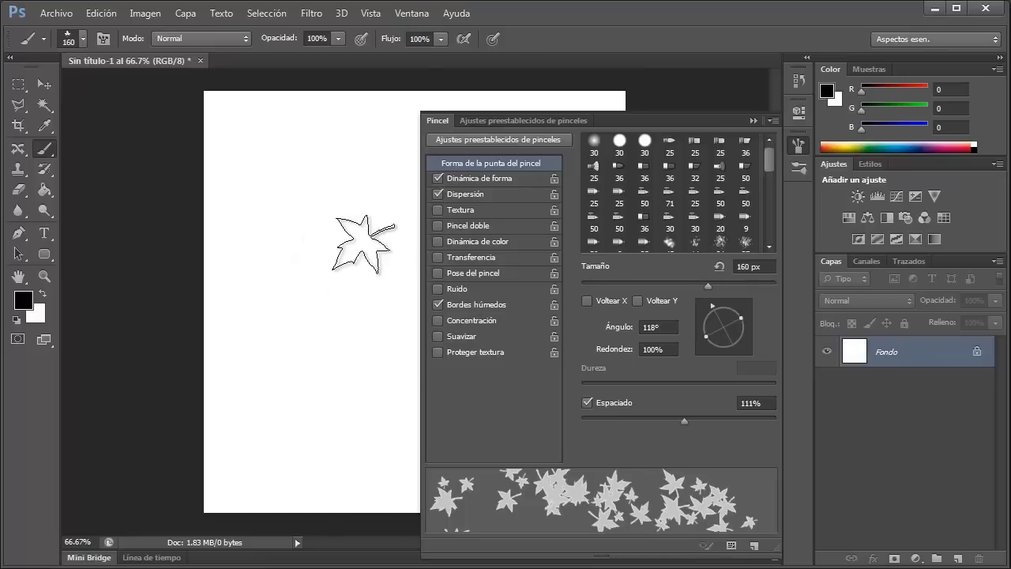
{"action": "mouse_move", "coordinate": [293, 192]}
{"action": "left_mouse_down"}
{"action": "mouse_move", "coordinate": [338, 248]}
{"action": "mouse_move", "coordinate": [326, 162]}
{"action": "left_mouse_up"}
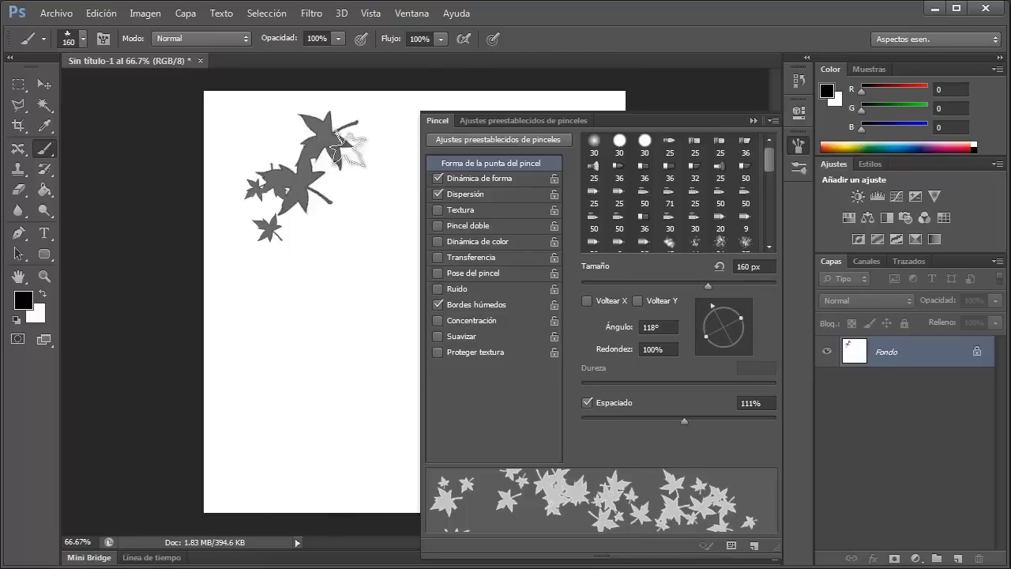
- Disable Bordes húmedos, paint solid black leaves and compare their edges up close with the wet-edged leaves
{"action": "left_click", "coordinate": [438, 305]}
{"action": "left_click", "coordinate": [291, 316]}
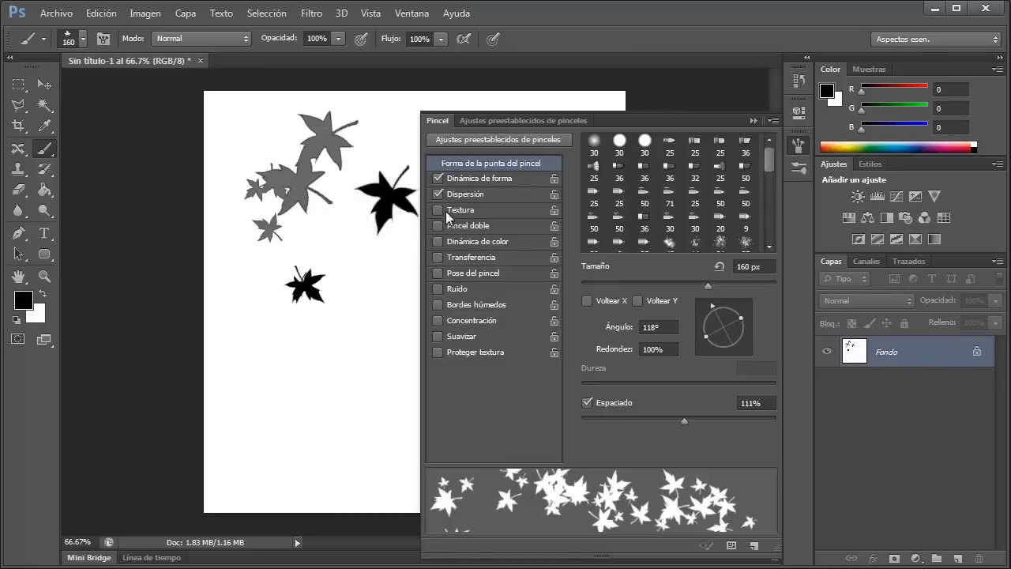
{"action": "left_click", "coordinate": [44, 276]}
{"action": "left_click_drag", "start_coordinate": [338, 172], "coordinate": [241, 237]}
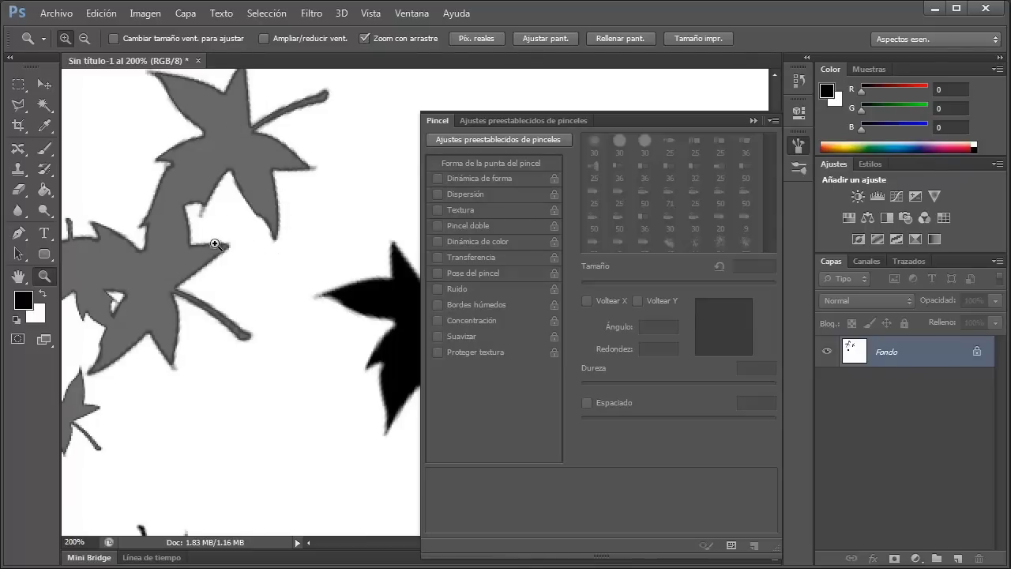
{"action": "left_click_drag", "start_coordinate": [302, 239], "coordinate": [200, 225]}
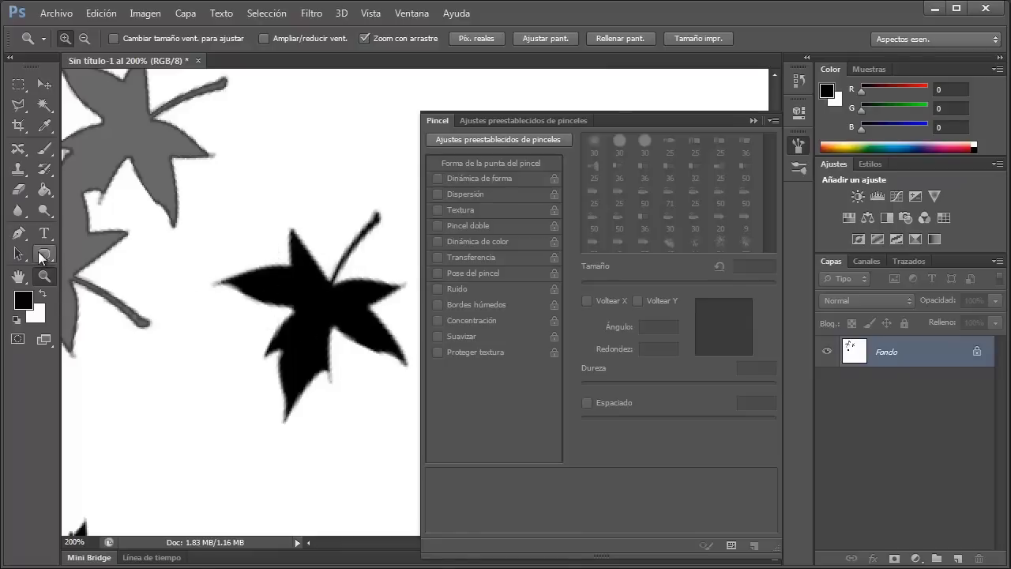
{"action": "left_click", "coordinate": [524, 41]}
{"action": "left_click", "coordinate": [45, 150]}
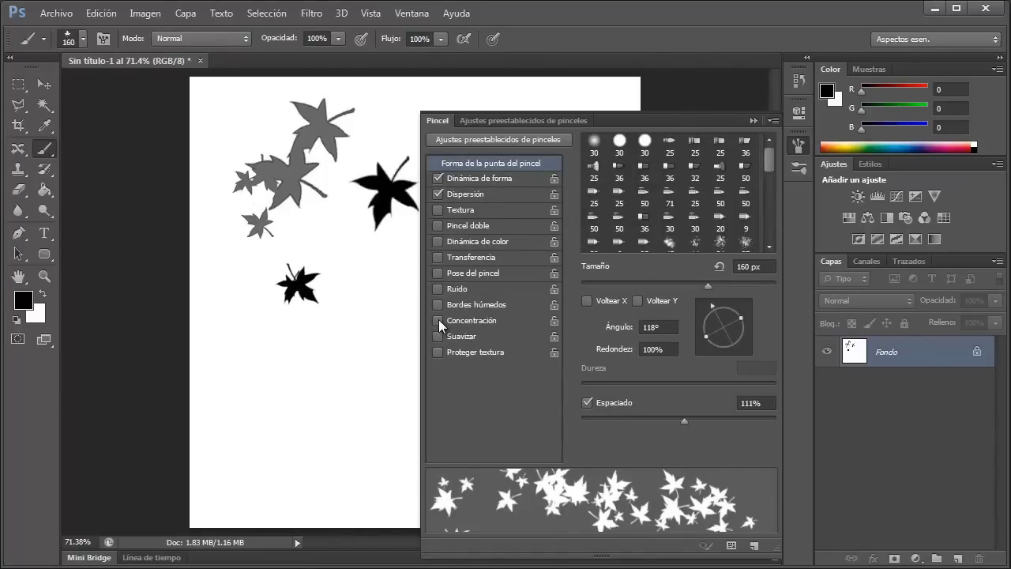
- Clear the canvas and paint leaf trails with Concentración enabled
{"action": "key", "text": "ctrl+alt+z"}
{"action": "key", "text": "ctrl+alt+z"}
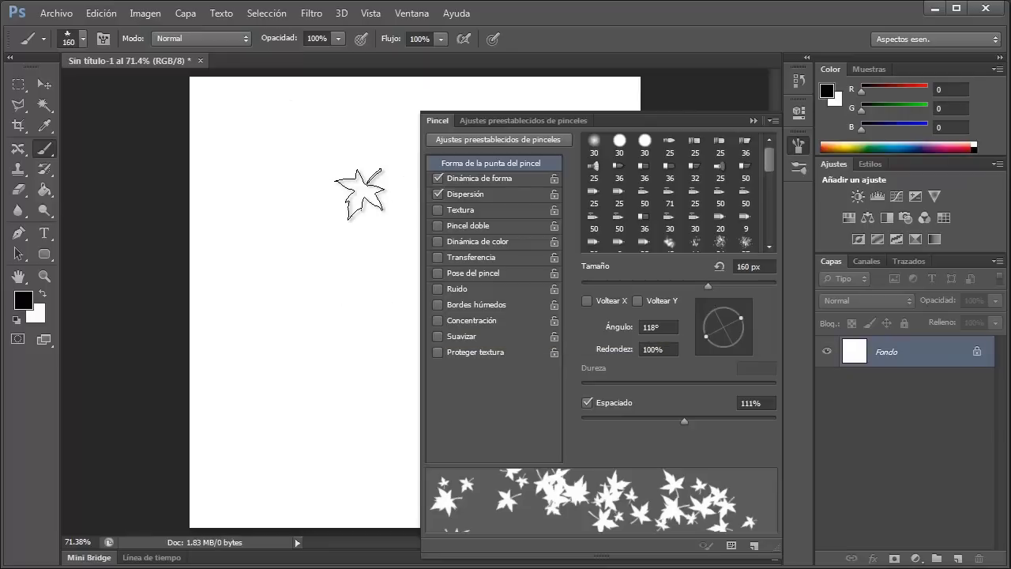
{"action": "left_click", "coordinate": [437, 319]}
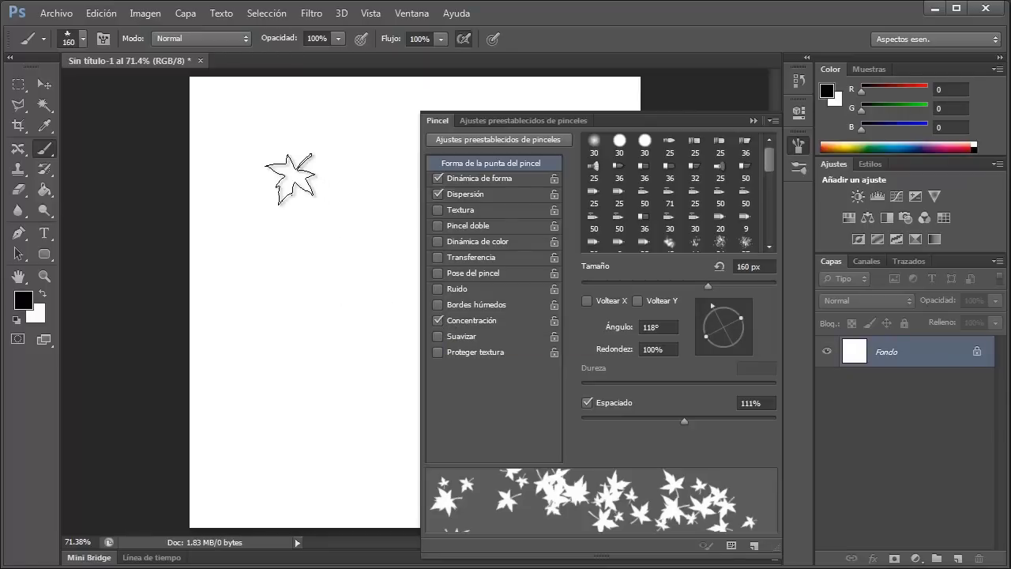
{"action": "mouse_move", "coordinate": [286, 122]}
{"action": "left_mouse_down"}
{"action": "mouse_move", "coordinate": [208, 309]}
{"action": "mouse_move", "coordinate": [283, 447]}
{"action": "left_mouse_up"}
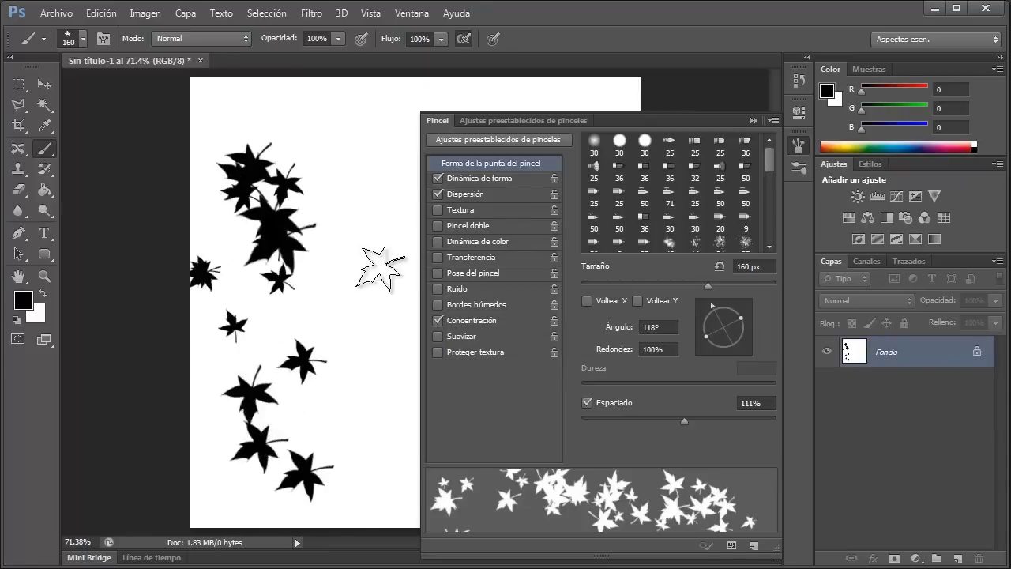
{"action": "mouse_move", "coordinate": [361, 135]}
{"action": "left_mouse_down"}
{"action": "mouse_move", "coordinate": [398, 311]}
{"action": "mouse_move", "coordinate": [337, 257]}
{"action": "mouse_move", "coordinate": [335, 485]}
{"action": "mouse_move", "coordinate": [382, 227]}
{"action": "left_mouse_up"}
- Switch off Concentración, enable Suavizar and inspect the leaf edges up close
{"action": "left_click", "coordinate": [439, 321]}
{"action": "left_click", "coordinate": [439, 336]}
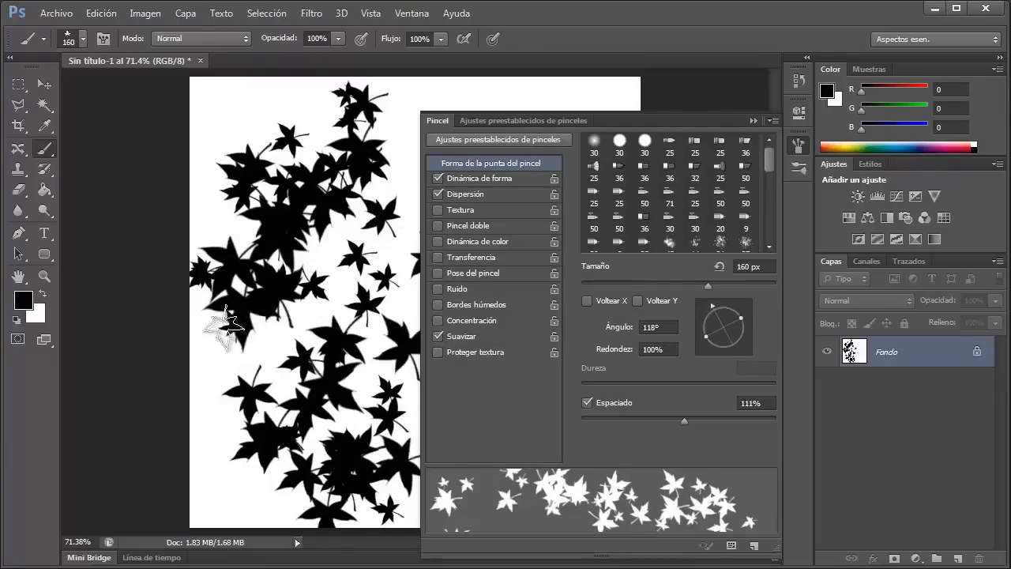
{"action": "left_click", "coordinate": [44, 275]}
{"action": "left_click", "coordinate": [220, 320]}
{"action": "left_click", "coordinate": [171, 293]}
{"action": "left_click", "coordinate": [234, 301]}
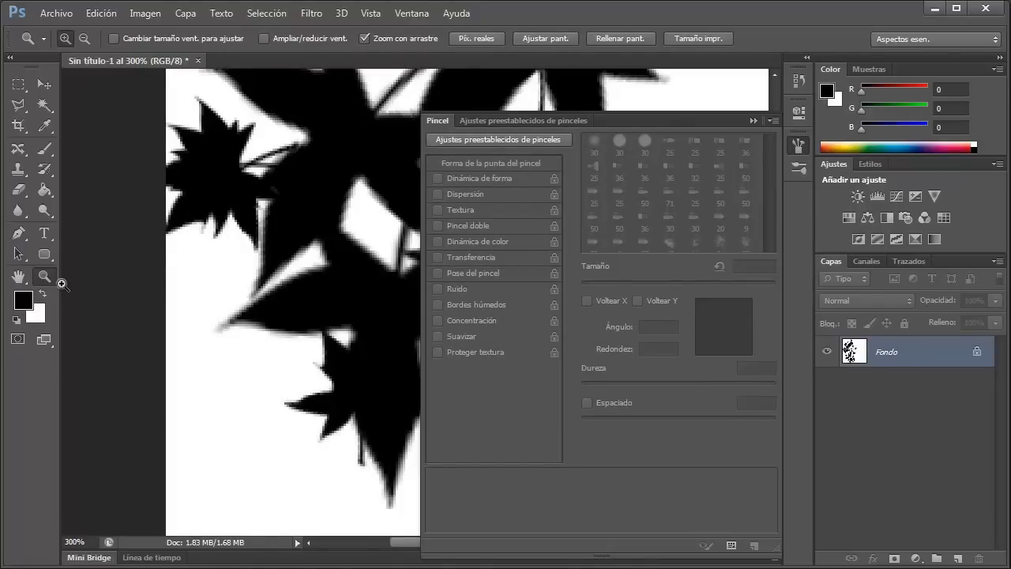
{"action": "left_click", "coordinate": [197, 280], "text": "alt"}
{"action": "left_click", "coordinate": [226, 284], "text": "alt"}
{"action": "left_click", "coordinate": [227, 281], "text": "alt"}
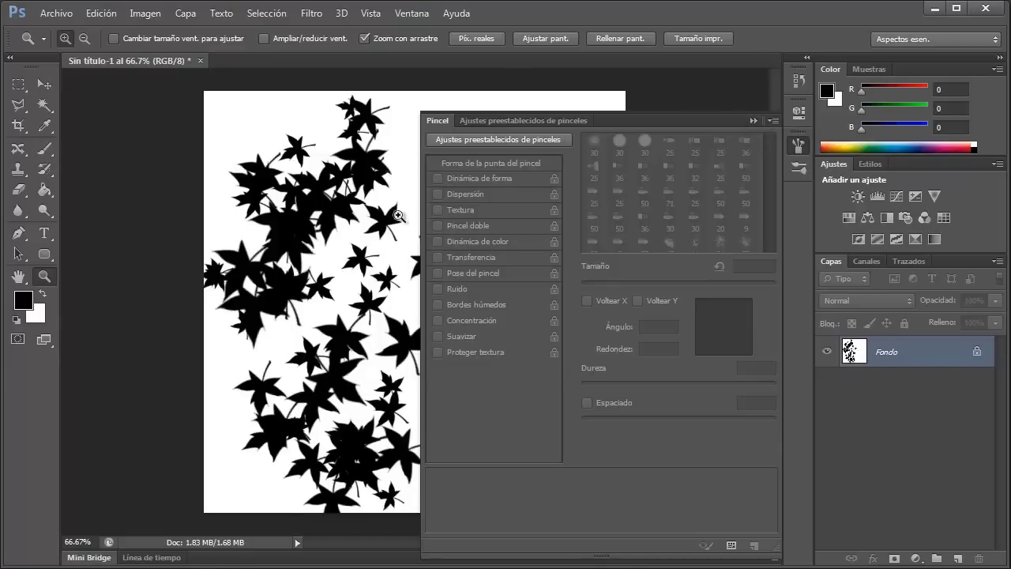
- Clear the leaves from the canvas and reopen the Pincel panel with the Brush tool active
{"action": "key", "text": "ctrl+z"}
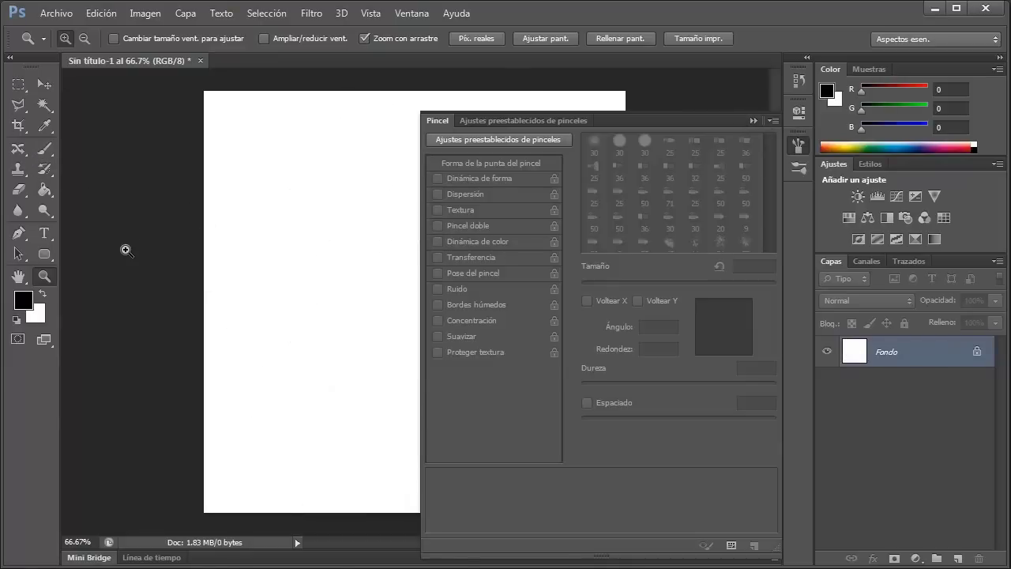
{"action": "left_click", "coordinate": [332, 92]}
{"action": "left_click", "coordinate": [799, 147]}
{"action": "left_click", "coordinate": [801, 157]}
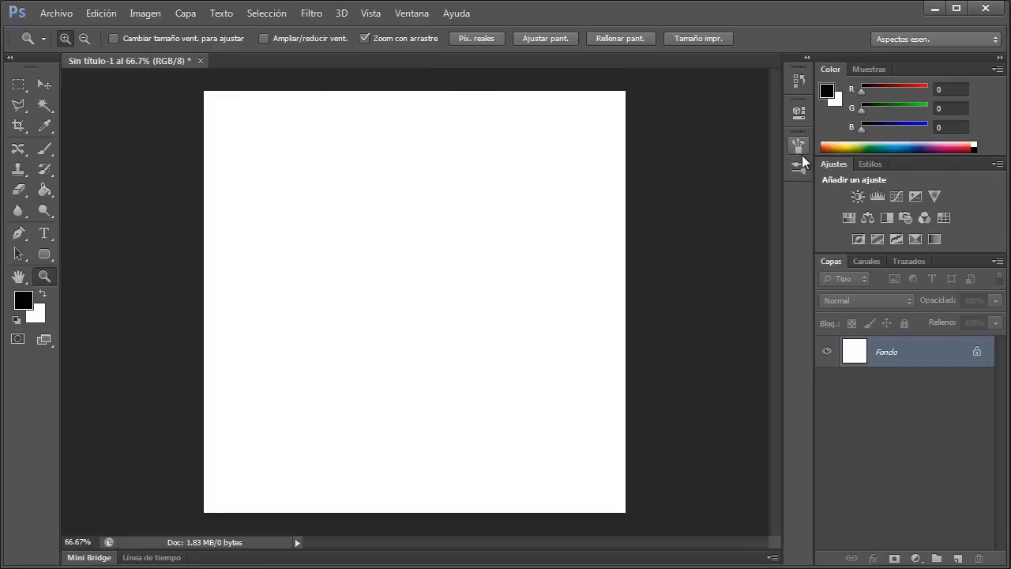
{"action": "left_click", "coordinate": [799, 147]}
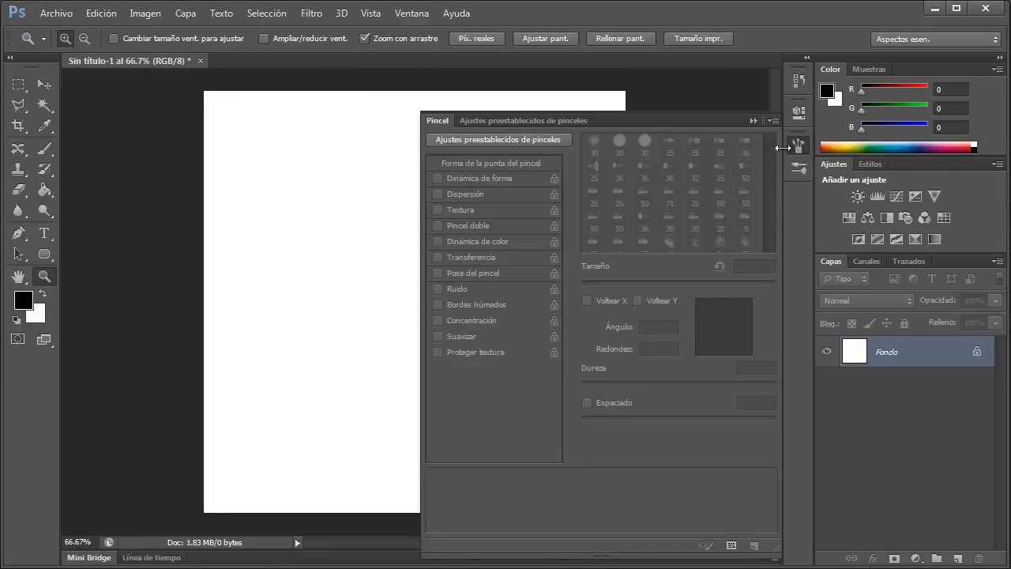
{"action": "left_click", "coordinate": [167, 115]}
{"action": "left_click", "coordinate": [43, 155]}
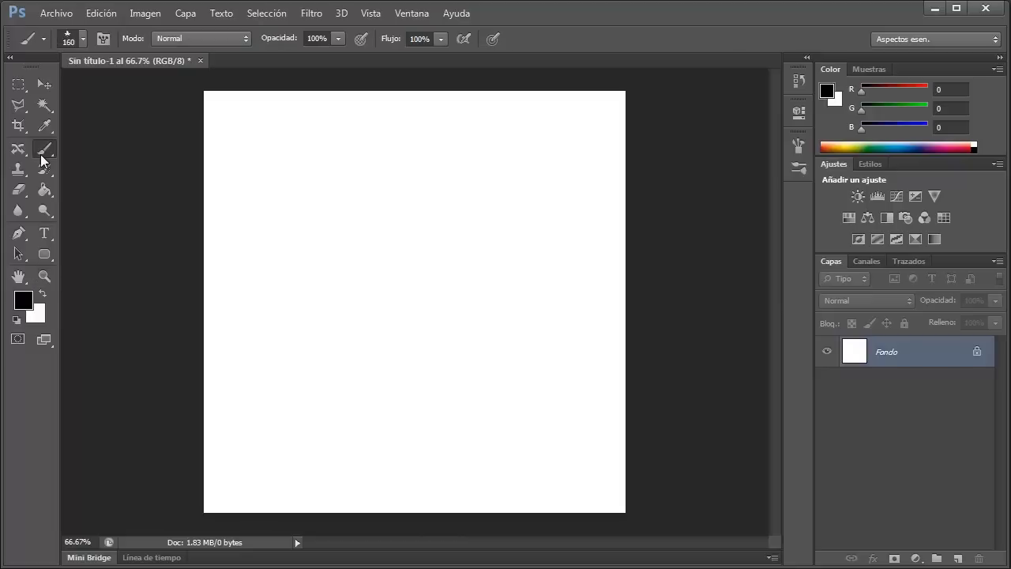
{"action": "key", "text": "F5"}
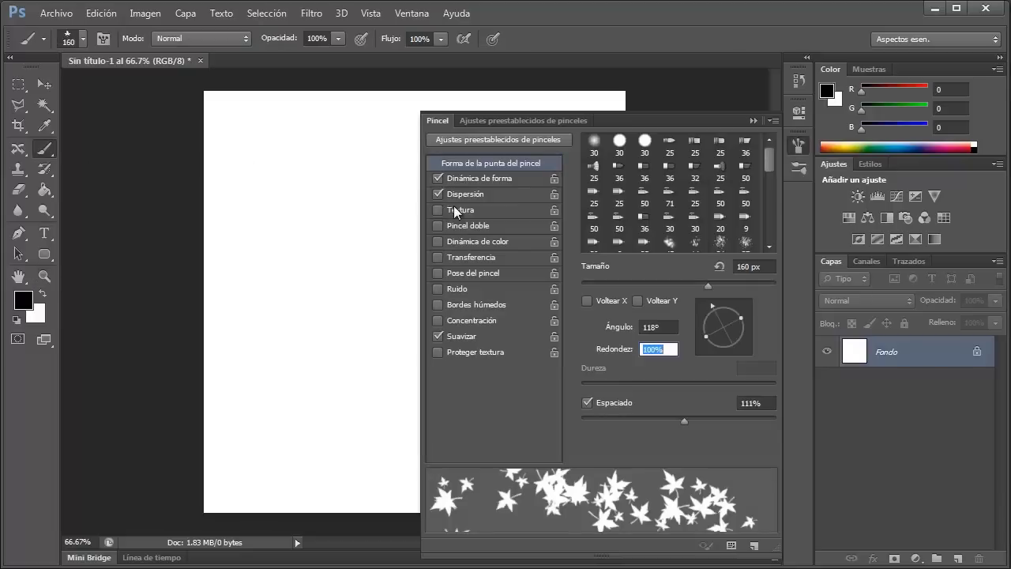
{"action": "left_click", "coordinate": [24, 299]}
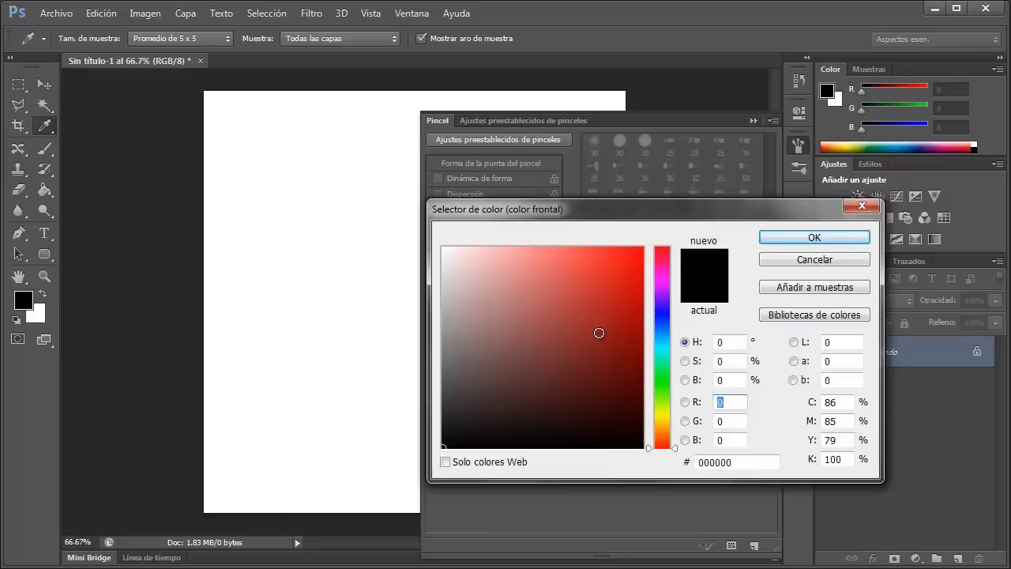
{"action": "left_click", "coordinate": [839, 264]}
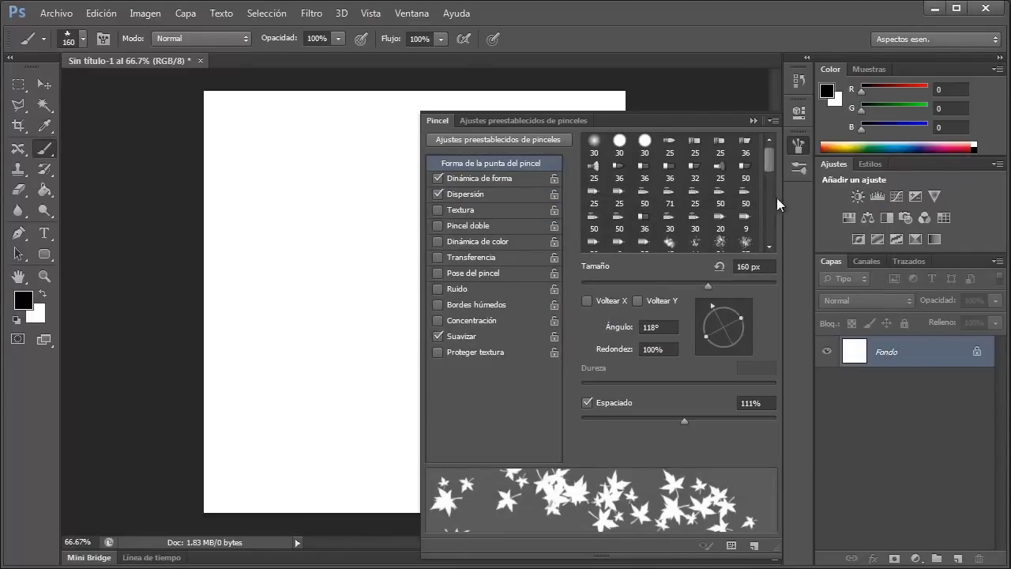
{"action": "left_click_drag", "start_coordinate": [771, 154], "coordinate": [778, 224]}
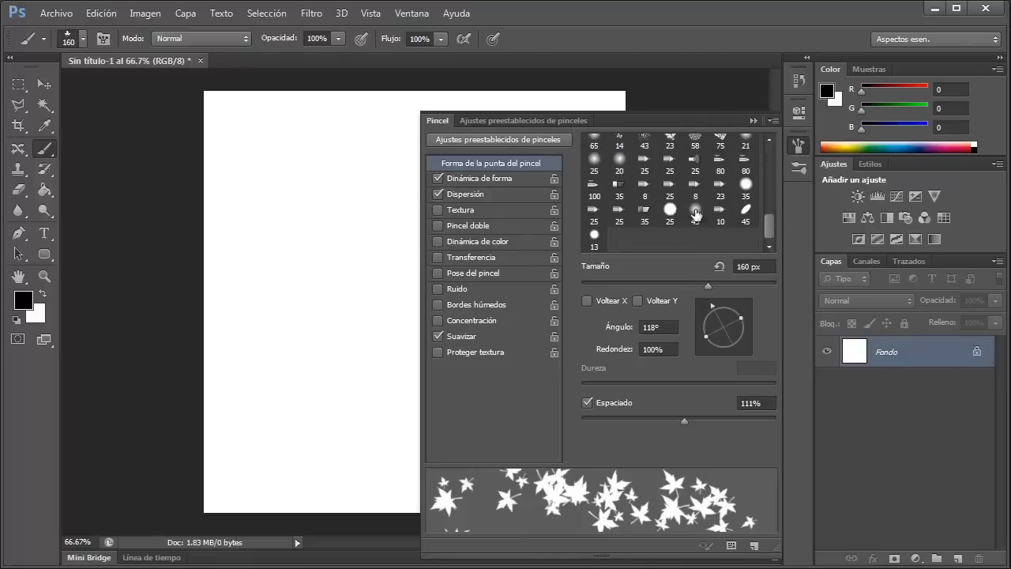
{"action": "scroll", "coordinate": [697, 212], "scroll_direction": "up", "scroll_amount": 5}
{"action": "scroll", "coordinate": [698, 212], "scroll_direction": "up", "scroll_amount": 1}
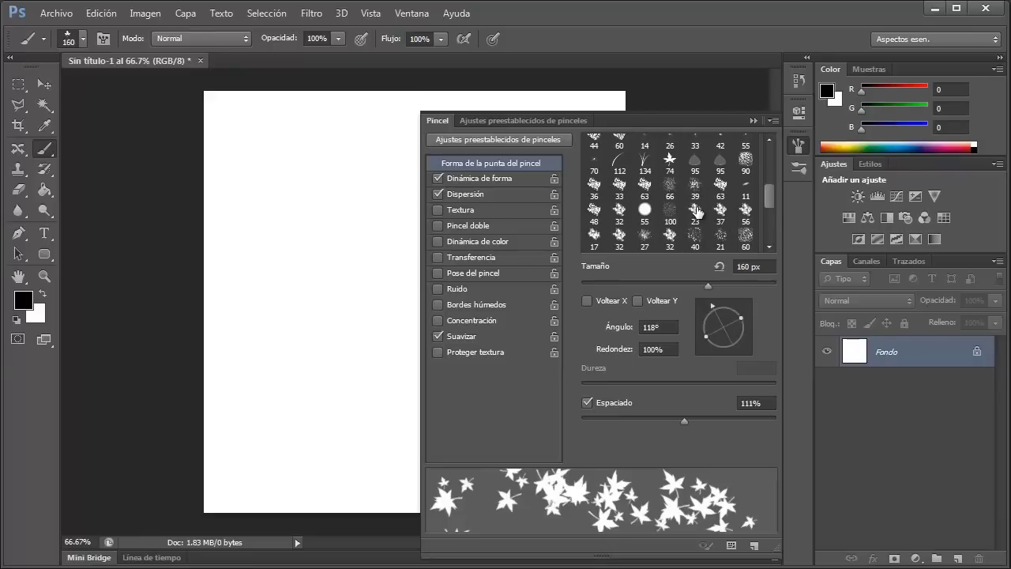
{"action": "scroll", "coordinate": [698, 212], "scroll_direction": "down", "scroll_amount": 1}
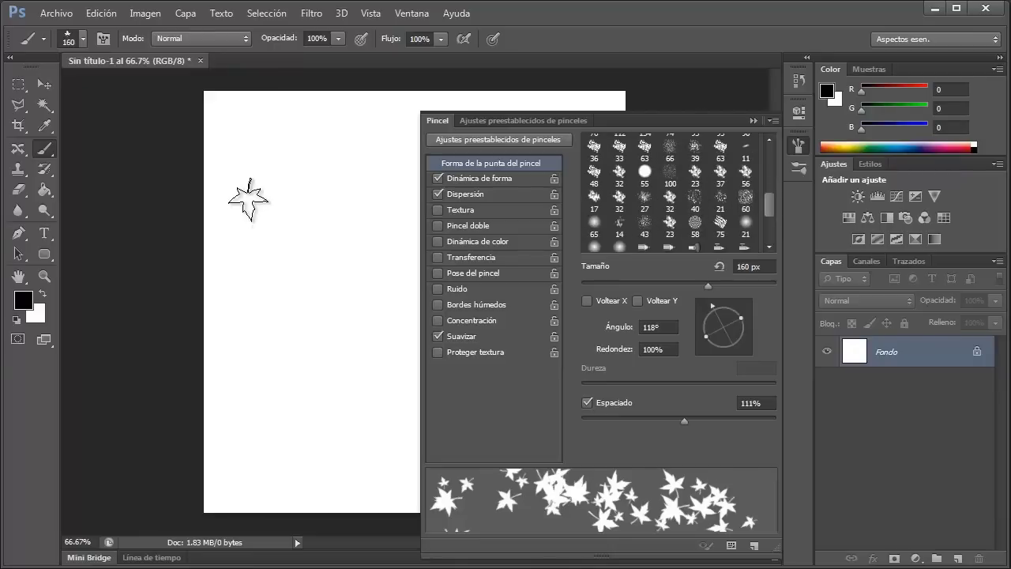
- Set the foreground colour to pure red (255, 0, 0) and the background colour to bright blue
{"action": "left_click", "coordinate": [24, 300]}
{"action": "left_click", "coordinate": [641, 249]}
{"action": "left_click", "coordinate": [798, 239]}
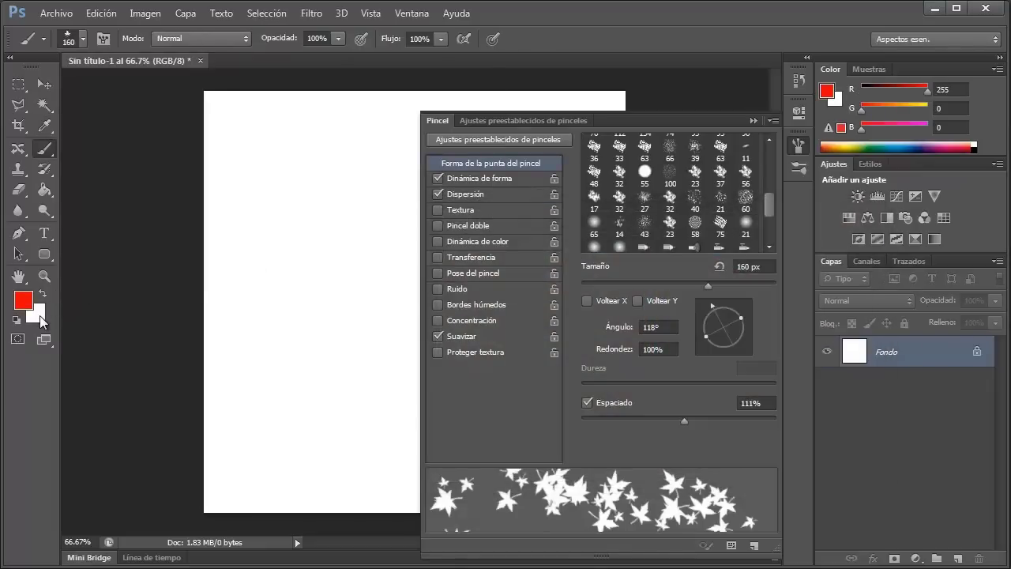
{"action": "left_click", "coordinate": [35, 313]}
{"action": "left_click", "coordinate": [661, 320]}
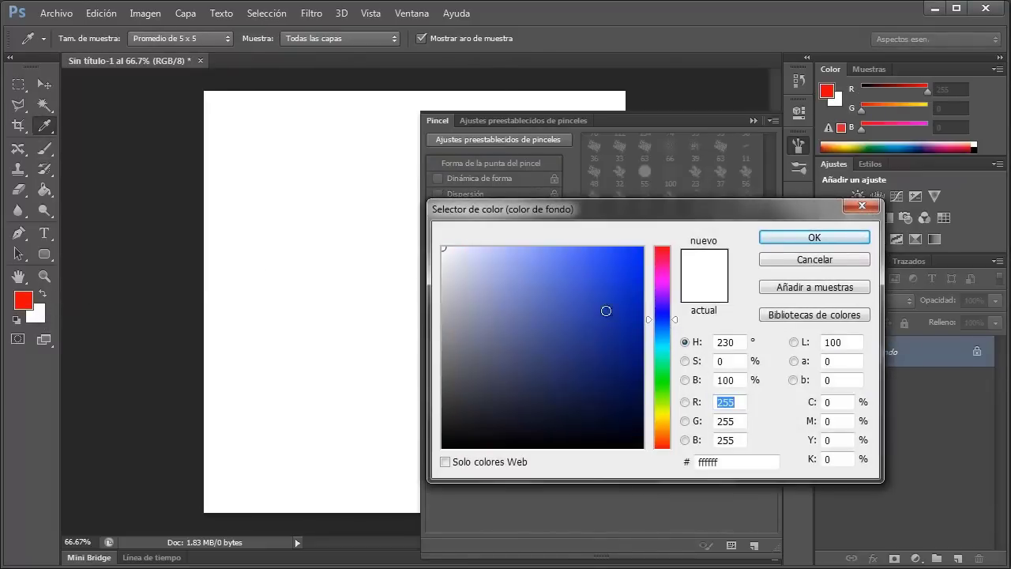
{"action": "left_click", "coordinate": [600, 248]}
{"action": "left_click", "coordinate": [814, 237]}
- Paint red leaves, and cover the canvas with colour-varied leaves using Dinámica de color with Variación del tono at 2%
{"action": "key", "text": "b"}
{"action": "mouse_move", "coordinate": [261, 119]}
{"action": "left_mouse_down"}
{"action": "mouse_move", "coordinate": [278, 278]}
{"action": "mouse_move", "coordinate": [307, 391]}
{"action": "mouse_move", "coordinate": [305, 418]}
{"action": "left_mouse_up"}
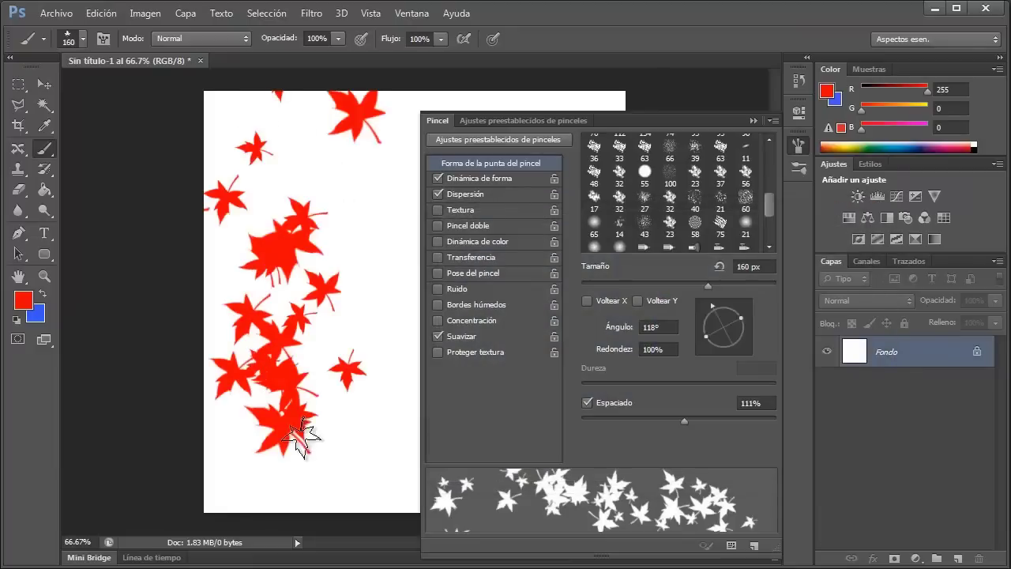
{"action": "left_click", "coordinate": [468, 242]}
{"action": "mouse_move", "coordinate": [316, 150]}
{"action": "left_mouse_down"}
{"action": "mouse_move", "coordinate": [339, 417]}
{"action": "mouse_move", "coordinate": [339, 146]}
{"action": "mouse_move", "coordinate": [372, 462]}
{"action": "mouse_move", "coordinate": [300, 474]}
{"action": "mouse_move", "coordinate": [316, 442]}
{"action": "left_mouse_up"}
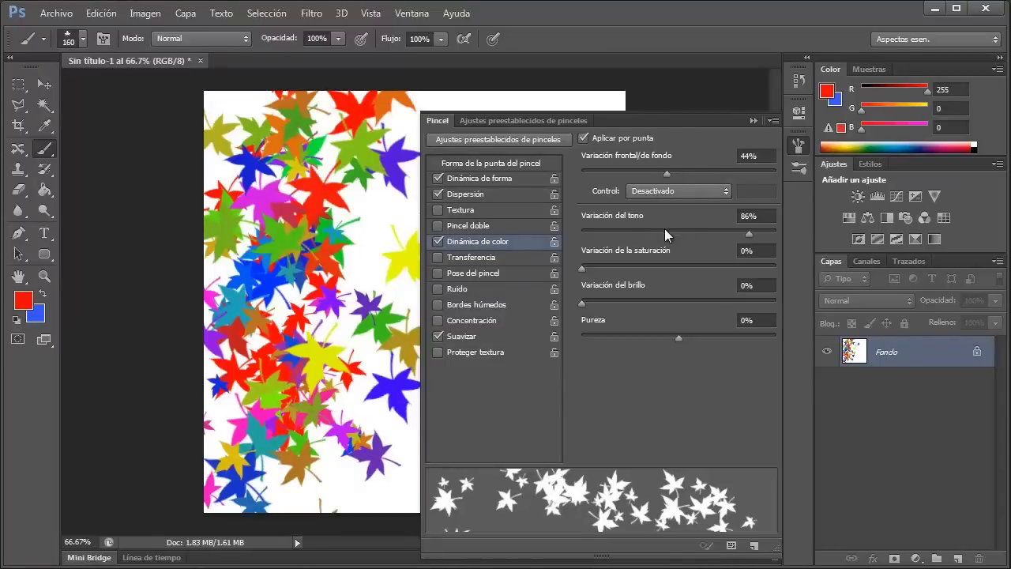
{"action": "mouse_move", "coordinate": [359, 383]}
{"action": "left_mouse_down"}
{"action": "mouse_move", "coordinate": [331, 465]}
{"action": "mouse_move", "coordinate": [270, 262]}
{"action": "mouse_move", "coordinate": [238, 294]}
{"action": "mouse_move", "coordinate": [252, 358]}
{"action": "mouse_move", "coordinate": [229, 371]}
{"action": "mouse_move", "coordinate": [215, 357]}
{"action": "mouse_move", "coordinate": [381, 282]}
{"action": "mouse_move", "coordinate": [330, 120]}
{"action": "mouse_move", "coordinate": [261, 111]}
{"action": "mouse_move", "coordinate": [244, 131]}
{"action": "mouse_move", "coordinate": [184, 158]}
{"action": "mouse_move", "coordinate": [329, 150]}
{"action": "mouse_move", "coordinate": [205, 229]}
{"action": "mouse_move", "coordinate": [280, 274]}
{"action": "mouse_move", "coordinate": [339, 331]}
{"action": "mouse_move", "coordinate": [298, 407]}
{"action": "mouse_move", "coordinate": [371, 468]}
{"action": "mouse_move", "coordinate": [370, 458]}
{"action": "mouse_move", "coordinate": [329, 488]}
{"action": "mouse_move", "coordinate": [400, 491]}
{"action": "mouse_move", "coordinate": [363, 447]}
{"action": "mouse_move", "coordinate": [544, 389]}
{"action": "mouse_move", "coordinate": [471, 263]}
{"action": "mouse_move", "coordinate": [444, 94]}
{"action": "mouse_move", "coordinate": [483, 110]}
{"action": "mouse_move", "coordinate": [207, 134]}
{"action": "left_mouse_up"}
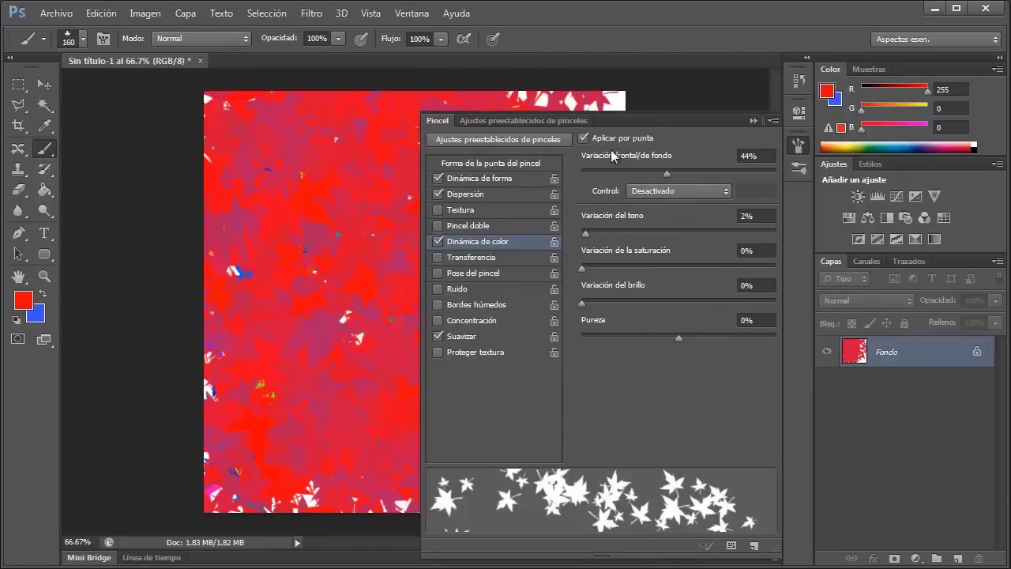
- Save the current leaf brush as a new preset named "hojas rojas y azules", with its size captured
{"action": "left_click", "coordinate": [754, 546]}
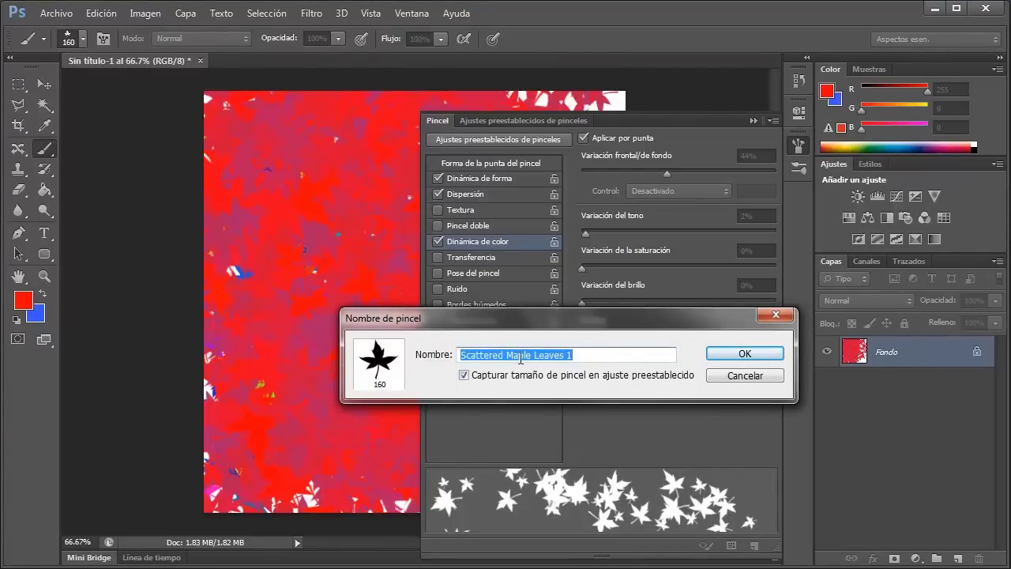
{"action": "type", "text": "hojas rojas y azules"}
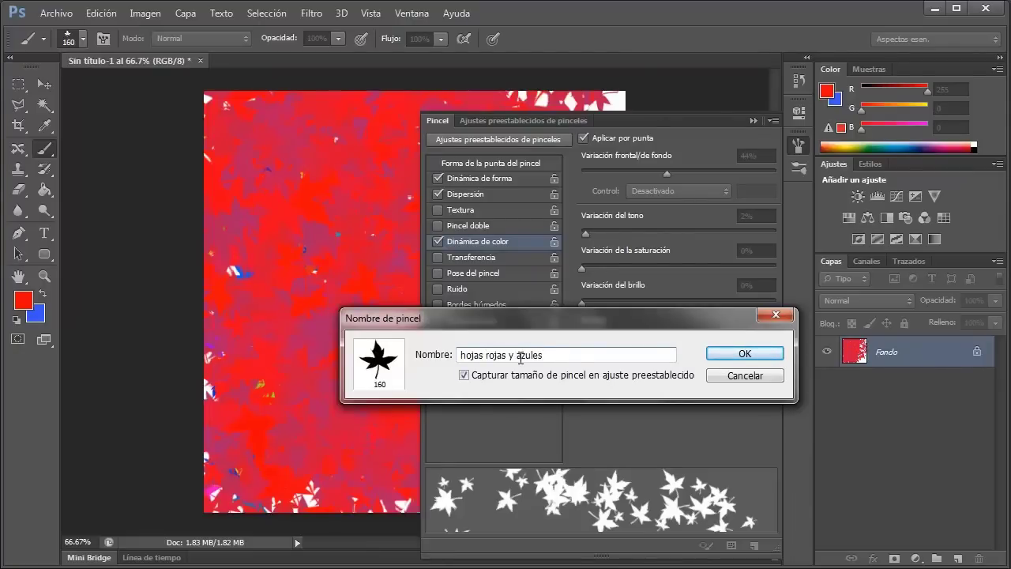
{"action": "left_click", "coordinate": [746, 353]}
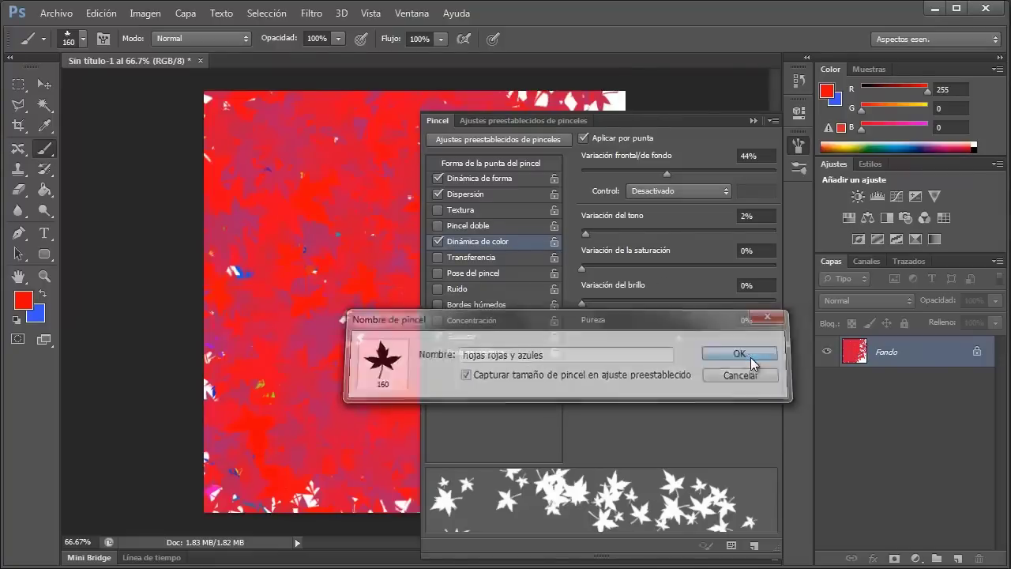
- Choose the hard round 30 px brush tip, reset the colours to black and white, and paint two diagonal strokes over the red leaves
{"action": "left_click", "coordinate": [518, 165]}
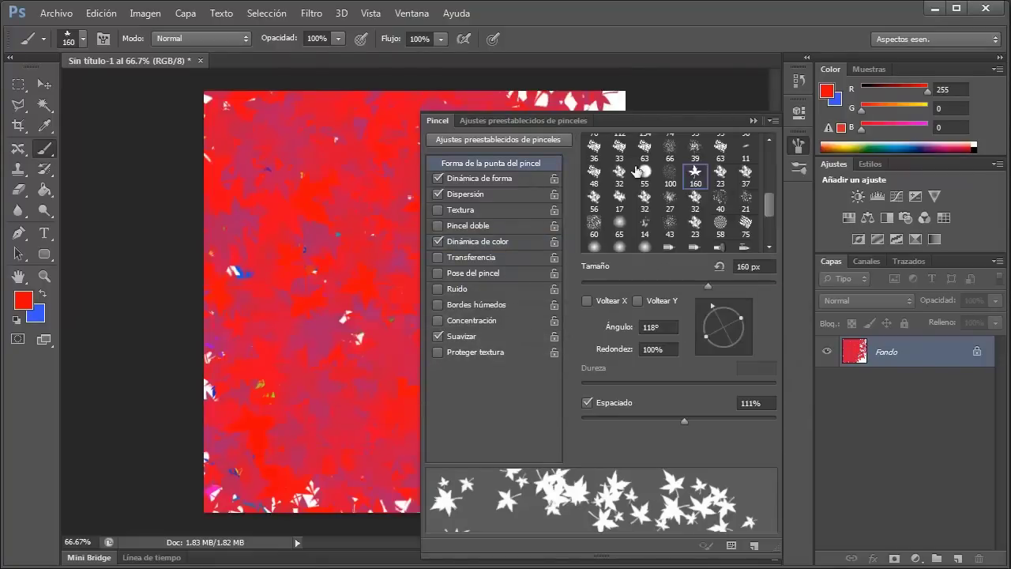
{"action": "scroll", "coordinate": [662, 220], "scroll_direction": "up", "scroll_amount": 7}
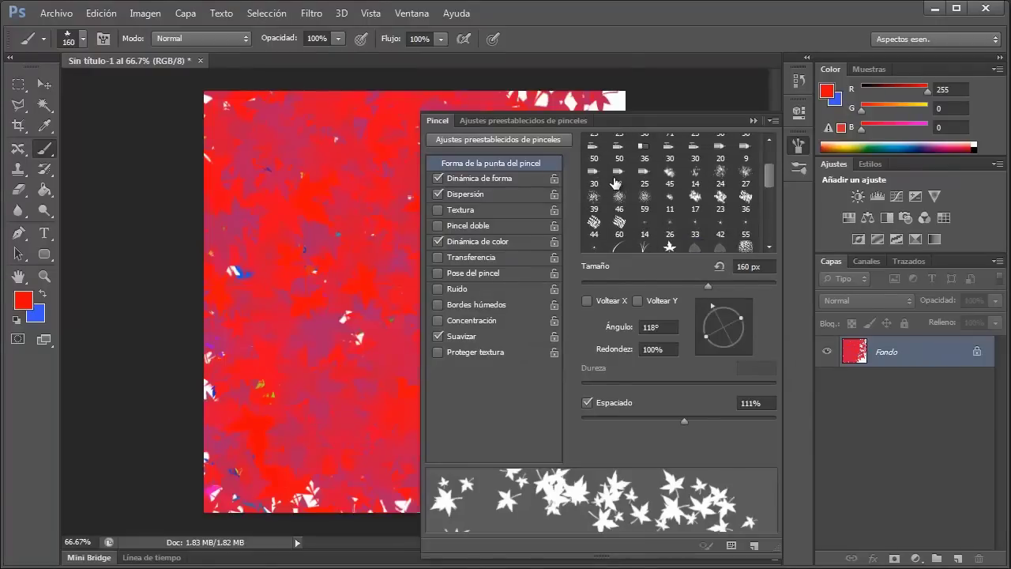
{"action": "left_click", "coordinate": [619, 145]}
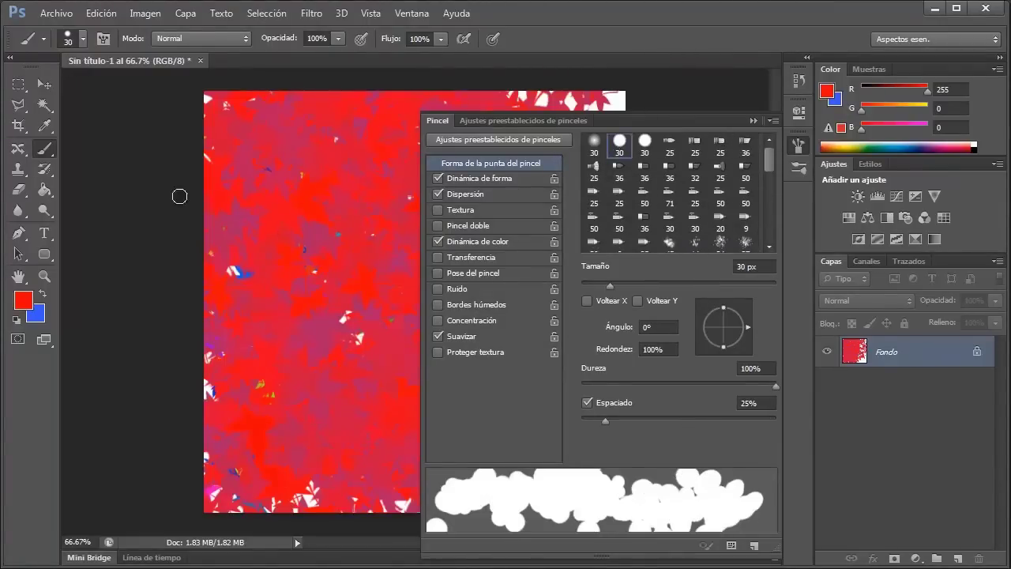
{"action": "left_click", "coordinate": [16, 319]}
{"action": "mouse_move", "coordinate": [375, 135]}
{"action": "left_mouse_down"}
{"action": "mouse_move", "coordinate": [241, 223]}
{"action": "mouse_move", "coordinate": [154, 354]}
{"action": "left_mouse_up"}
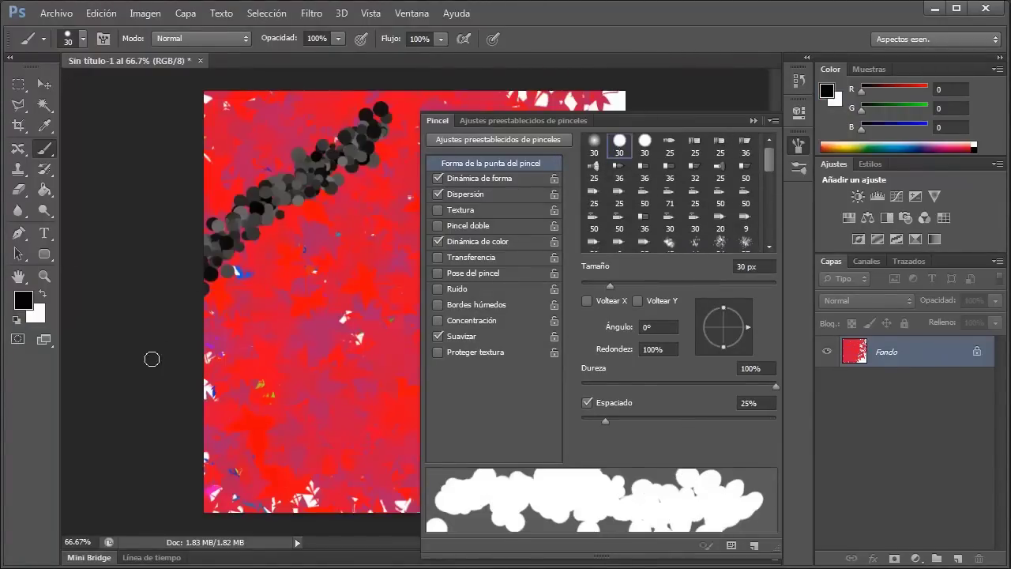
{"action": "mouse_move", "coordinate": [399, 220]}
{"action": "left_mouse_down"}
{"action": "mouse_move", "coordinate": [373, 278]}
{"action": "mouse_move", "coordinate": [209, 506]}
{"action": "left_mouse_up"}
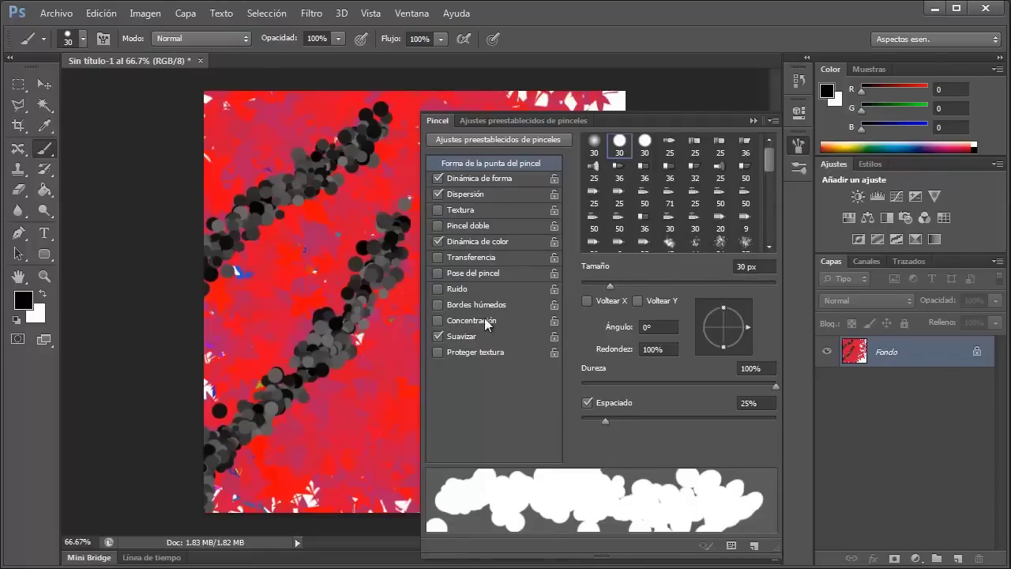
- Turn off Suavizar, Dinámica de color, Dispersión and Dinámica de forma, and paint one plain black stroke down the canvas
{"action": "left_click", "coordinate": [439, 334]}
{"action": "left_click", "coordinate": [439, 242]}
{"action": "left_click", "coordinate": [439, 193]}
{"action": "left_click", "coordinate": [438, 177]}
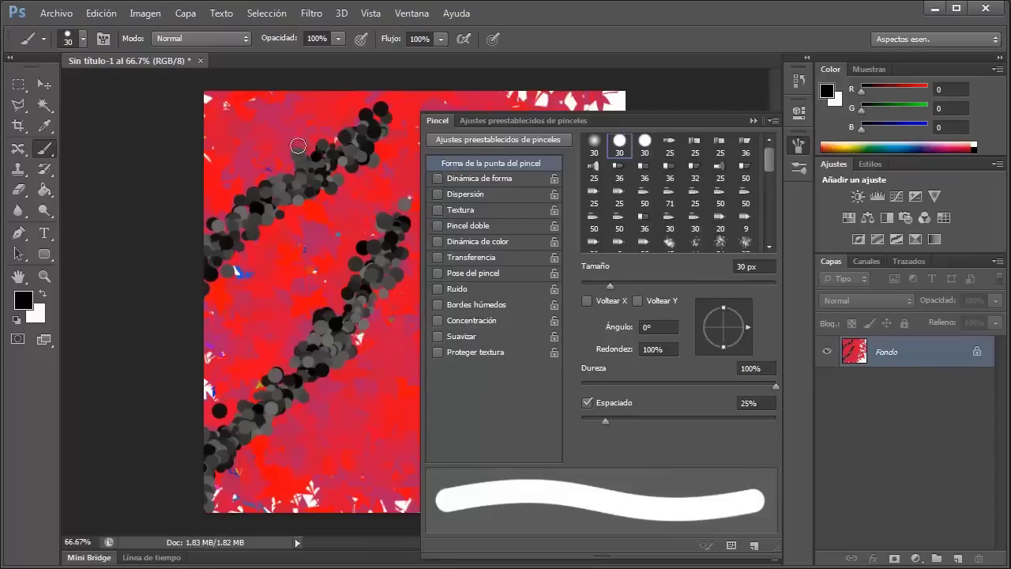
{"action": "left_click_drag", "start_coordinate": [252, 119], "coordinate": [251, 144]}
{"action": "mouse_move", "coordinate": [262, 265]}
{"action": "left_mouse_down"}
{"action": "mouse_move", "coordinate": [338, 404]}
{"action": "mouse_move", "coordinate": [344, 444]}
{"action": "left_mouse_up"}
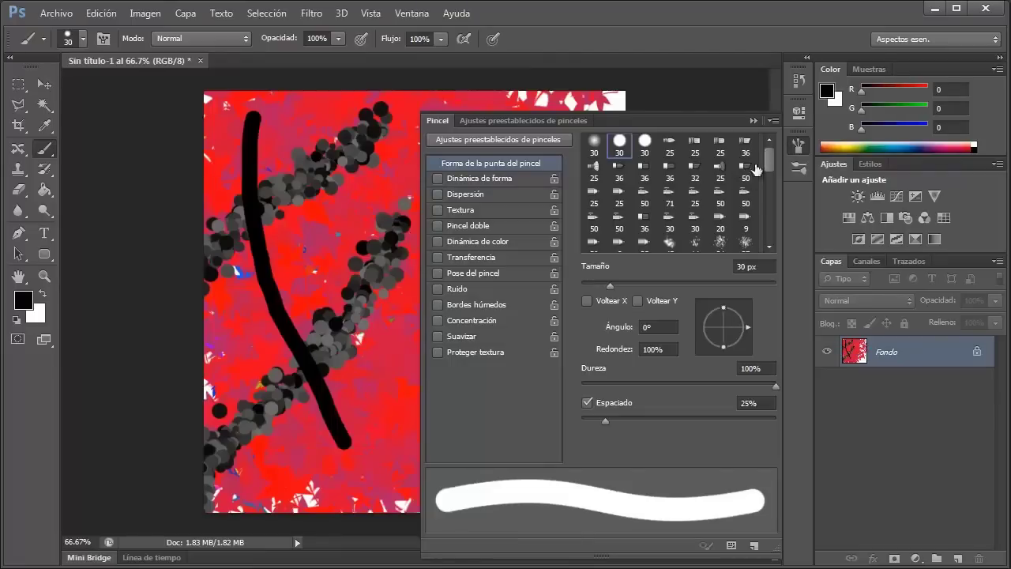
- Select the plain 160 px leaf tip, switch to the saved 160 px leaf preset, and cover the canvas with black and grey leaves
{"action": "left_click_drag", "start_coordinate": [770, 161], "coordinate": [771, 227]}
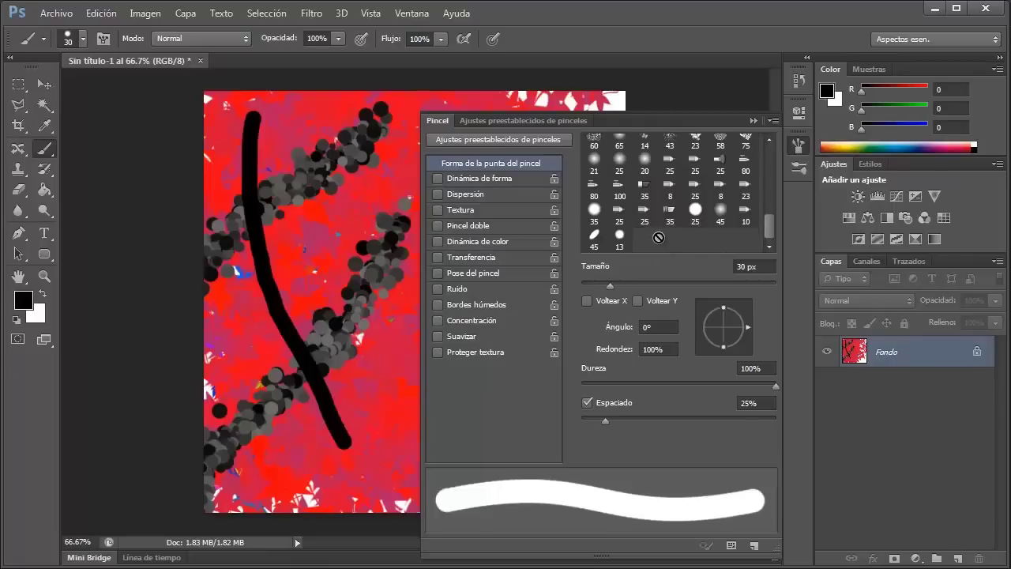
{"action": "scroll", "coordinate": [662, 235], "scroll_direction": "up", "scroll_amount": 4}
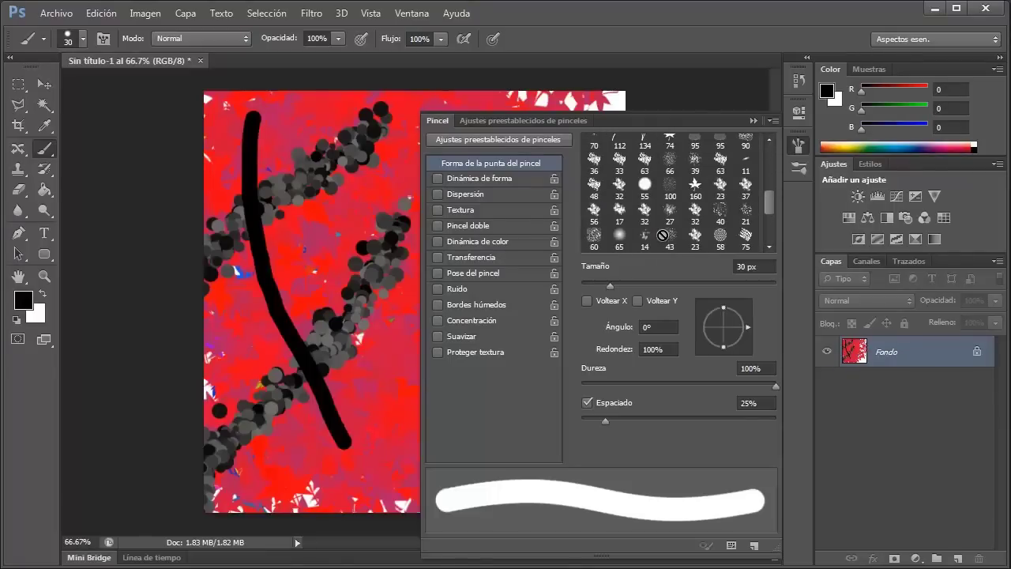
{"action": "left_click", "coordinate": [695, 187]}
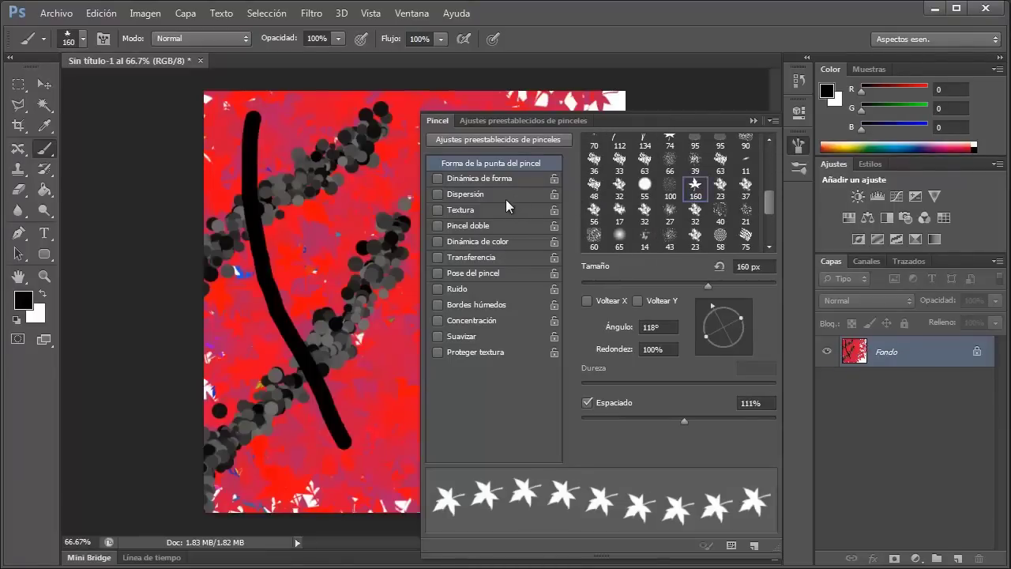
{"action": "left_click", "coordinate": [494, 120]}
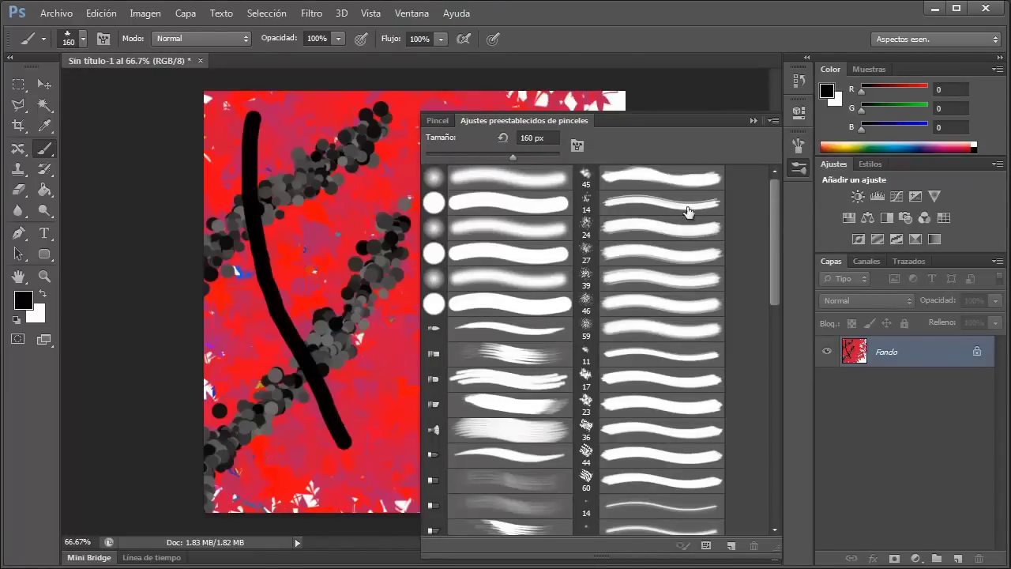
{"action": "left_click_drag", "start_coordinate": [775, 236], "coordinate": [781, 469]}
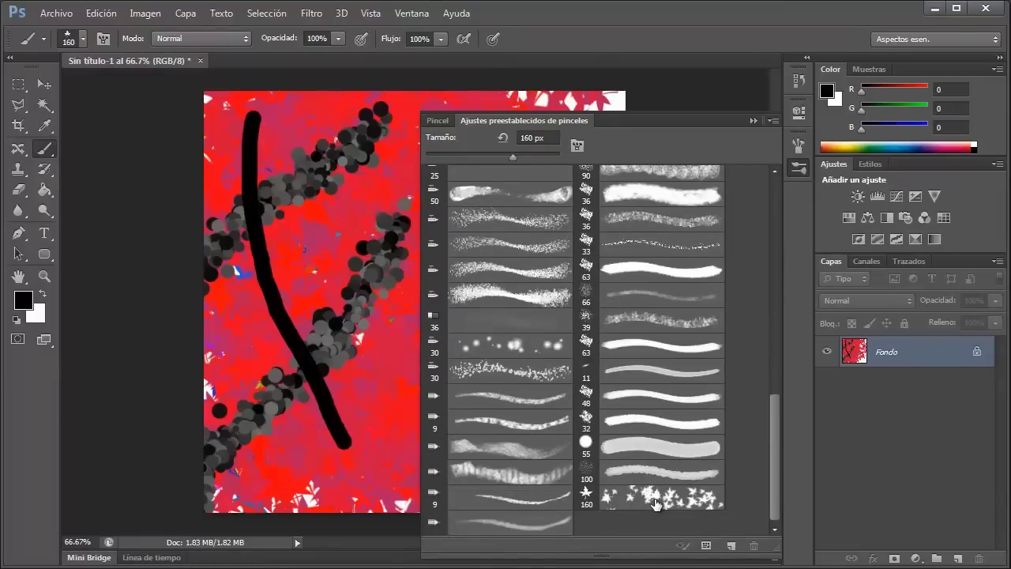
{"action": "left_click", "coordinate": [654, 504]}
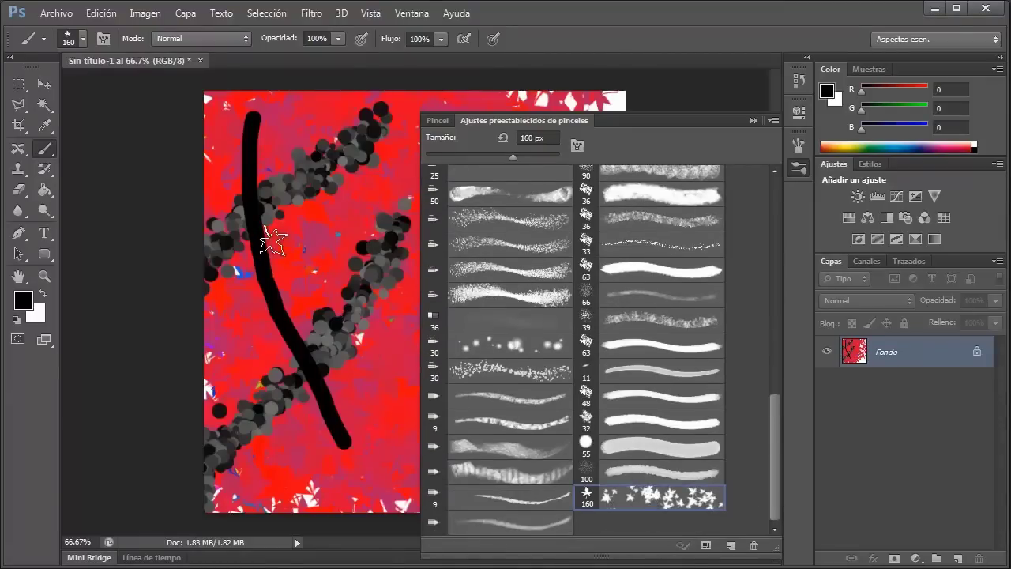
{"action": "mouse_move", "coordinate": [266, 280]}
{"action": "left_mouse_down"}
{"action": "mouse_move", "coordinate": [317, 124]}
{"action": "mouse_move", "coordinate": [249, 385]}
{"action": "mouse_move", "coordinate": [310, 453]}
{"action": "mouse_move", "coordinate": [396, 357]}
{"action": "mouse_move", "coordinate": [314, 153]}
{"action": "mouse_move", "coordinate": [239, 250]}
{"action": "mouse_move", "coordinate": [278, 331]}
{"action": "left_mouse_up"}
- Set the foreground colour to magenta (#f000ff) and paint leaves over the grey ones with the saved leaf preset
{"action": "left_click", "coordinate": [23, 304]}
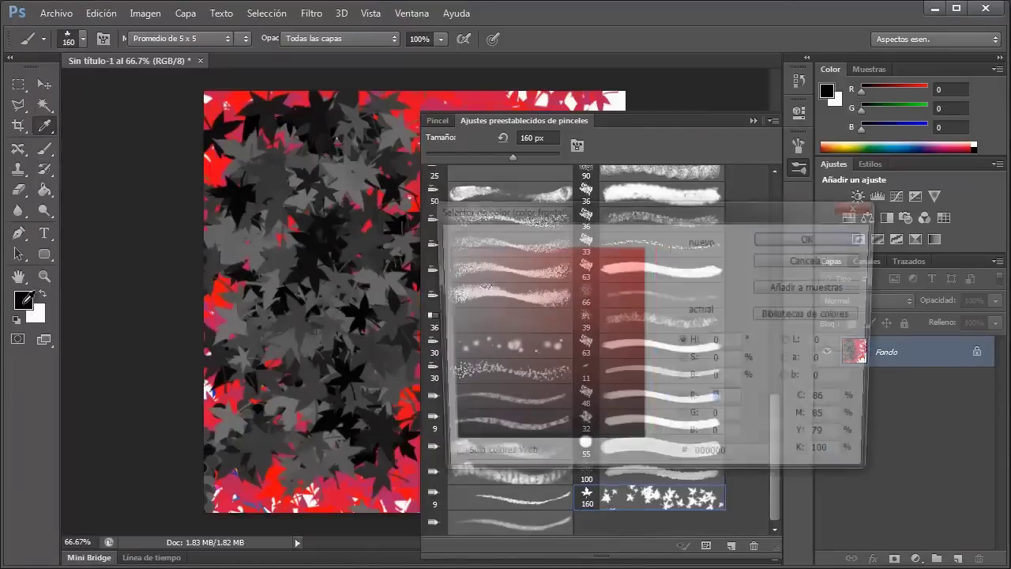
{"action": "left_click_drag", "start_coordinate": [654, 361], "coordinate": [649, 246]}
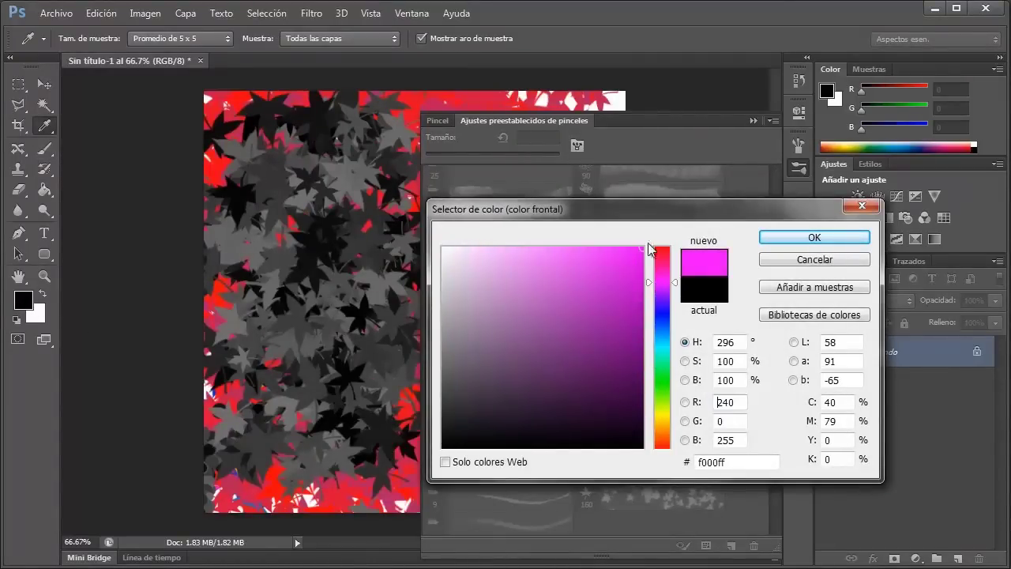
{"action": "left_click", "coordinate": [782, 237]}
{"action": "mouse_move", "coordinate": [270, 260]}
{"action": "left_mouse_down"}
{"action": "mouse_move", "coordinate": [379, 199]}
{"action": "mouse_move", "coordinate": [305, 100]}
{"action": "mouse_move", "coordinate": [355, 150]}
{"action": "mouse_move", "coordinate": [316, 435]}
{"action": "mouse_move", "coordinate": [371, 237]}
{"action": "left_mouse_up"}
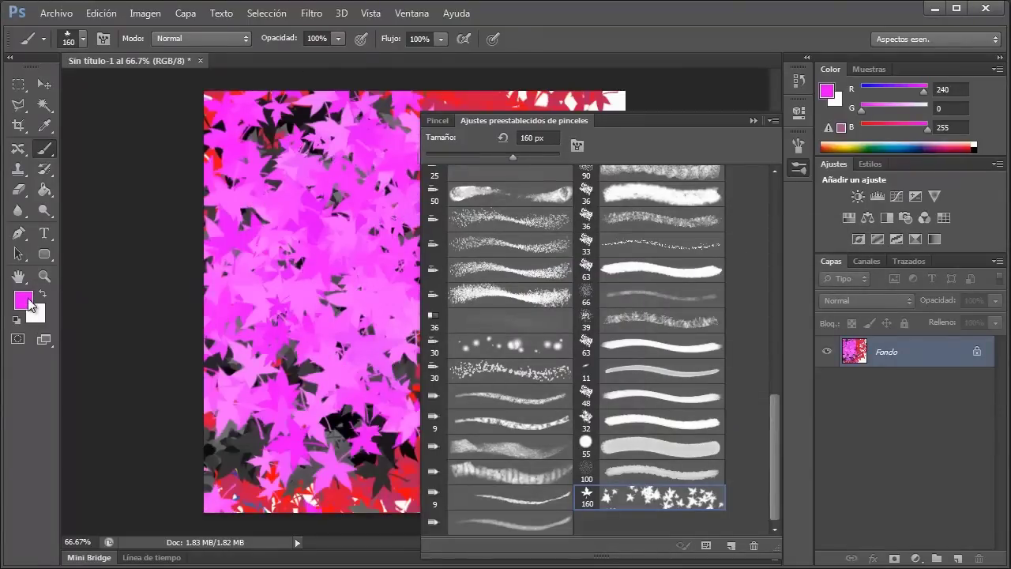
- Set the foreground colour to orange (#ff9000) and paint orange leaves over the lower part of the magenta ones
{"action": "left_click", "coordinate": [29, 300]}
{"action": "left_click", "coordinate": [656, 417]}
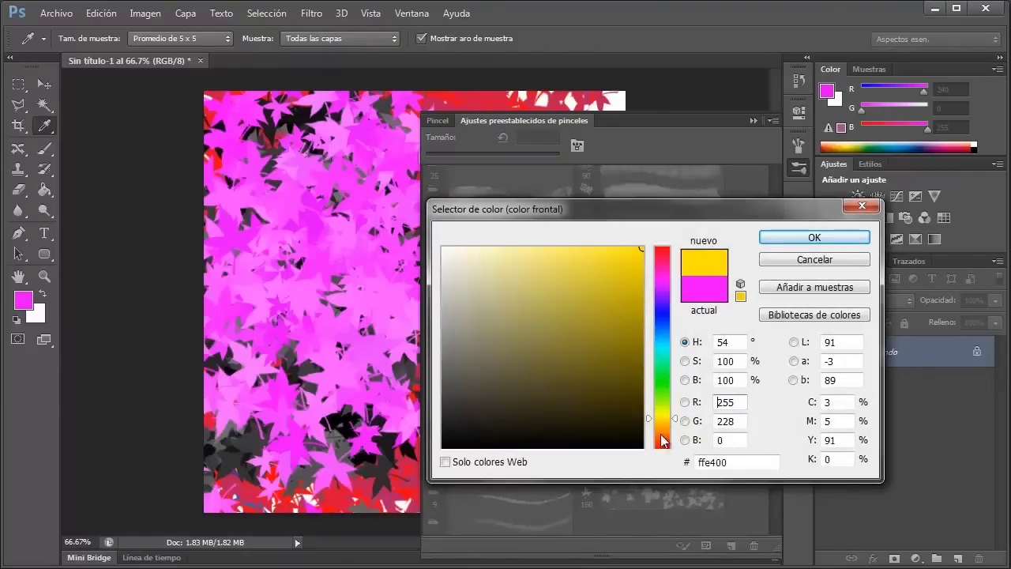
{"action": "left_click", "coordinate": [663, 428]}
{"action": "left_click", "coordinate": [769, 234]}
{"action": "mouse_move", "coordinate": [264, 237]}
{"action": "left_mouse_down"}
{"action": "mouse_move", "coordinate": [301, 466]}
{"action": "mouse_move", "coordinate": [371, 379]}
{"action": "mouse_move", "coordinate": [379, 443]}
{"action": "mouse_move", "coordinate": [332, 237]}
{"action": "mouse_move", "coordinate": [407, 371]}
{"action": "left_mouse_up"}
- Set the foreground colour to green (8, 204, 8) and paint green leaves over the orange and magenta ones
{"action": "left_click", "coordinate": [24, 301]}
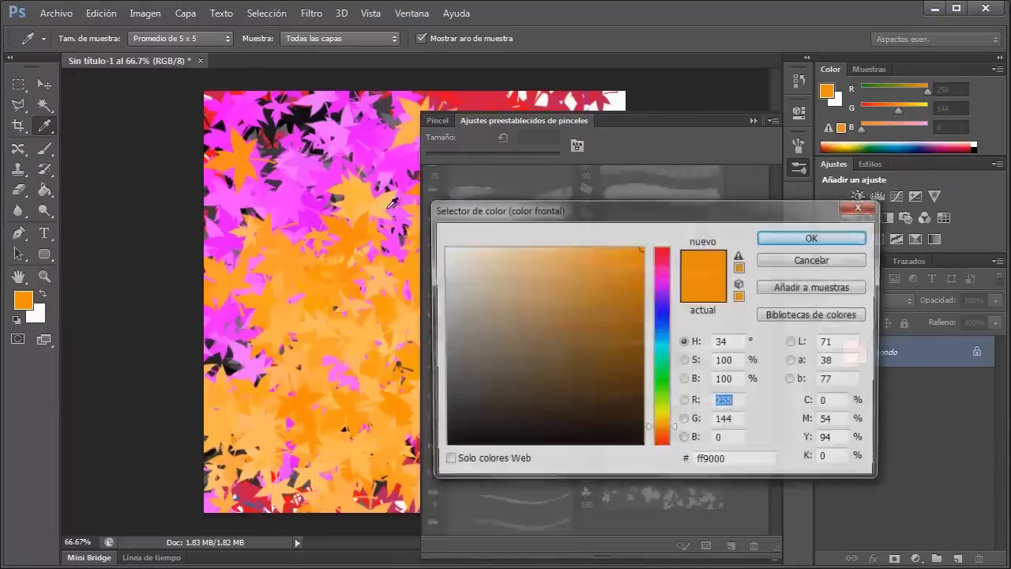
{"action": "left_click", "coordinate": [662, 359]}
{"action": "left_click", "coordinate": [662, 402]}
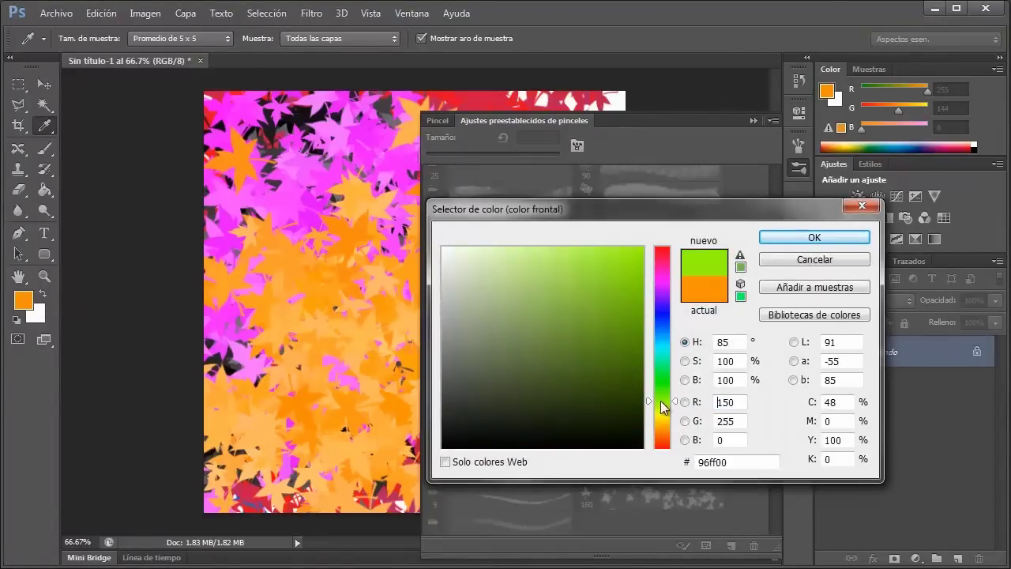
{"action": "left_click", "coordinate": [643, 303]}
{"action": "left_click", "coordinate": [344, 270]}
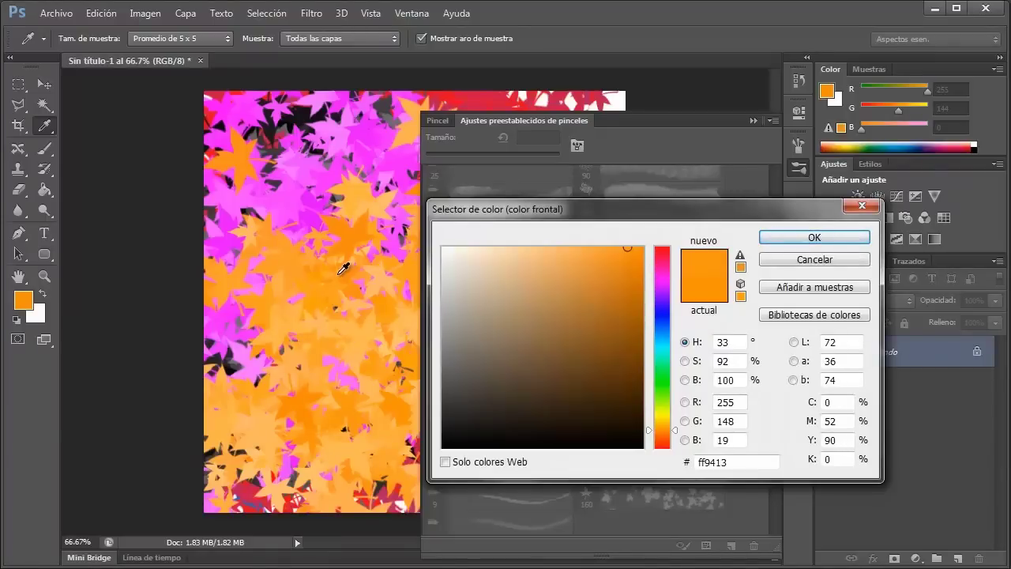
{"action": "left_click", "coordinate": [663, 383]}
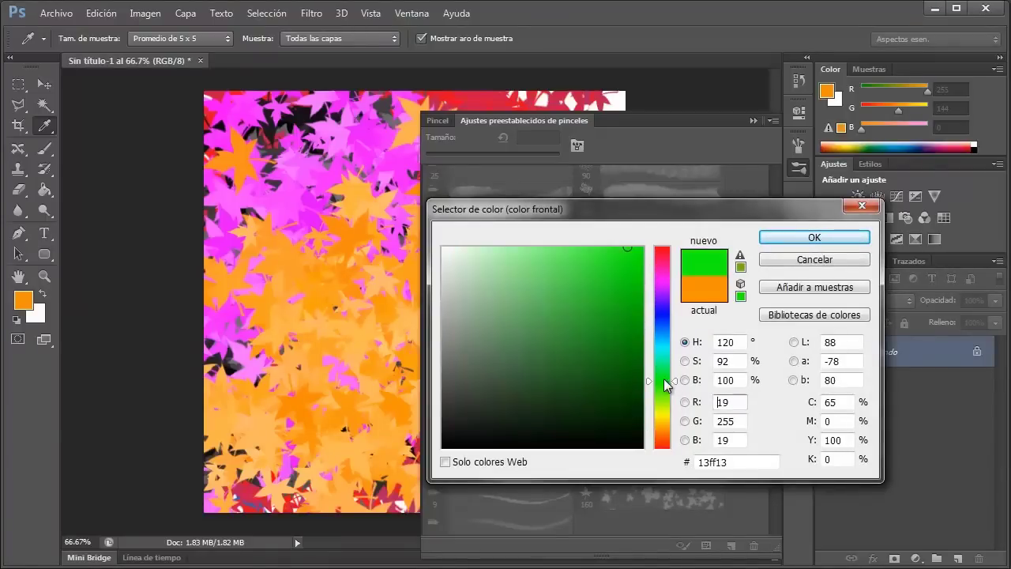
{"action": "left_click", "coordinate": [630, 306]}
{"action": "left_click", "coordinate": [765, 234]}
{"action": "key", "text": "b"}
{"action": "mouse_move", "coordinate": [276, 288]}
{"action": "left_mouse_down"}
{"action": "mouse_move", "coordinate": [274, 183]}
{"action": "mouse_move", "coordinate": [250, 248]}
{"action": "mouse_move", "coordinate": [371, 348]}
{"action": "mouse_move", "coordinate": [370, 422]}
{"action": "left_mouse_up"}
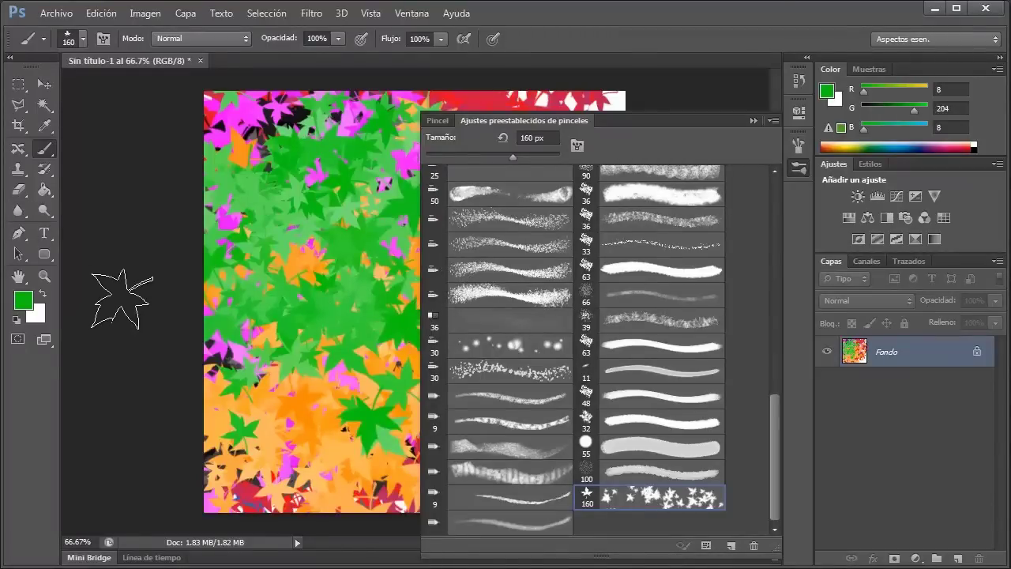
- Clear the canvas to white and paint a large V-shaped green stroke with a speckled brush preset at 160 px
{"action": "key", "text": "ctrl+z"}
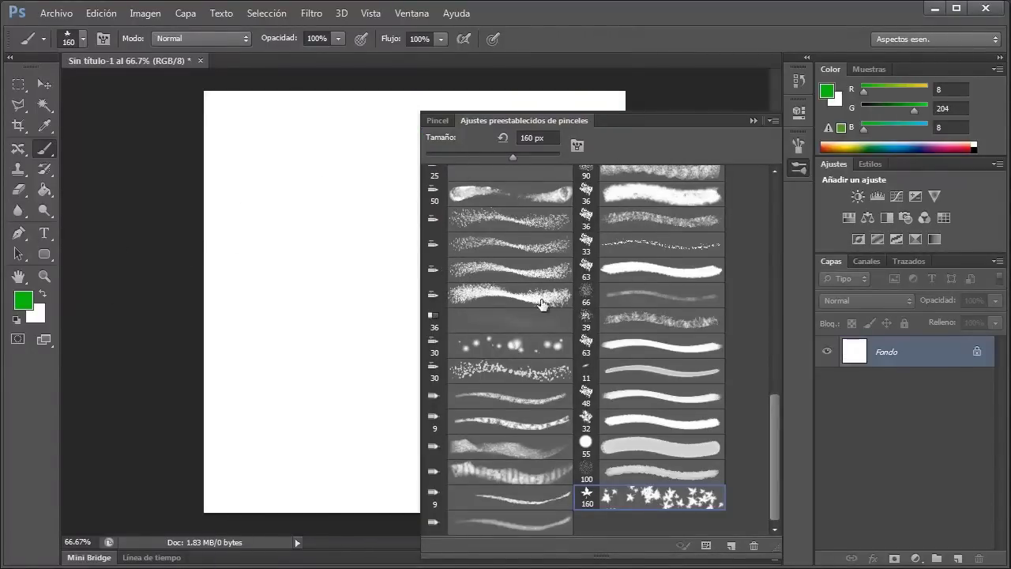
{"action": "left_click", "coordinate": [441, 119]}
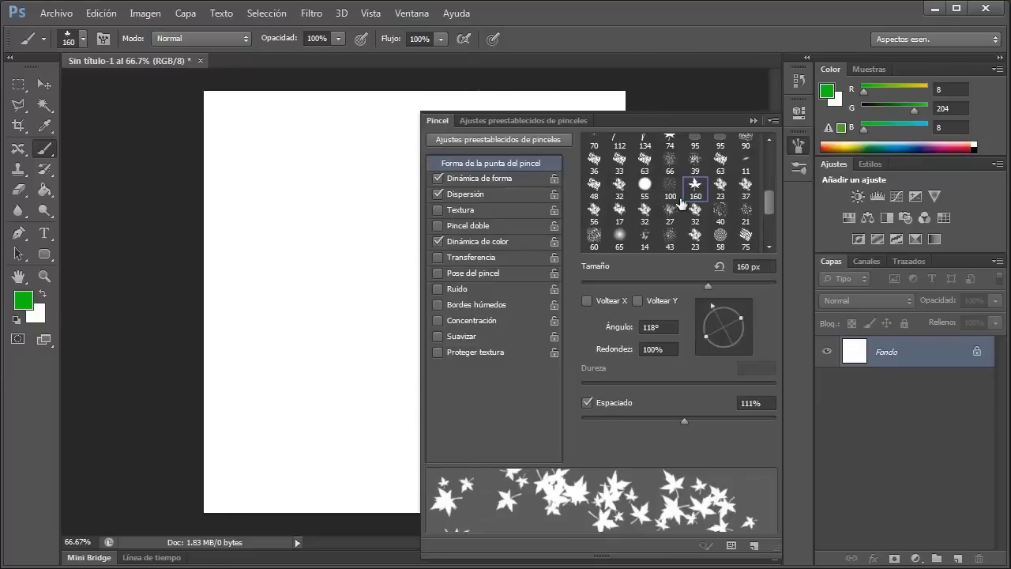
{"action": "scroll", "coordinate": [642, 181], "scroll_direction": "up", "scroll_amount": 3}
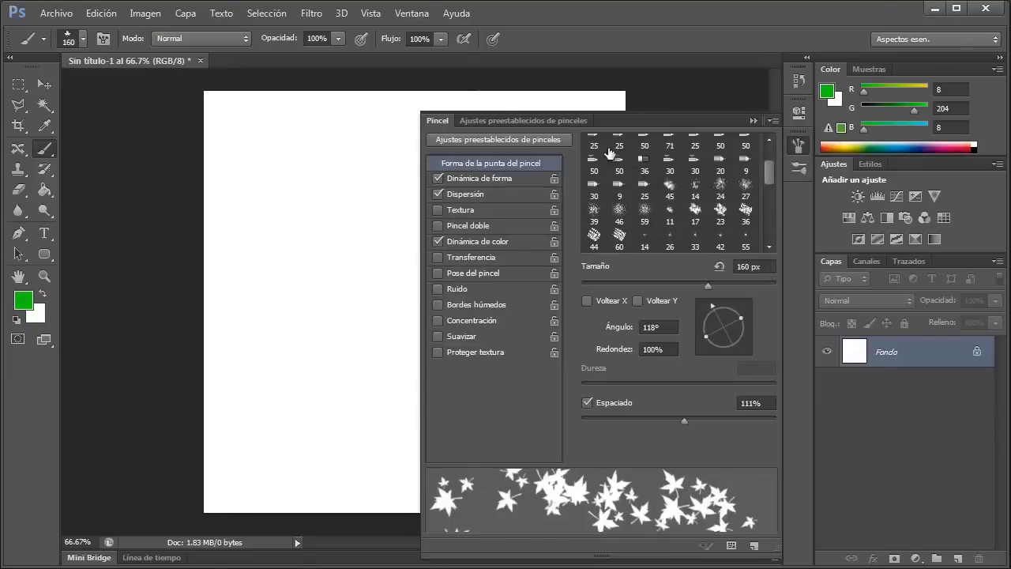
{"action": "left_click", "coordinate": [503, 120]}
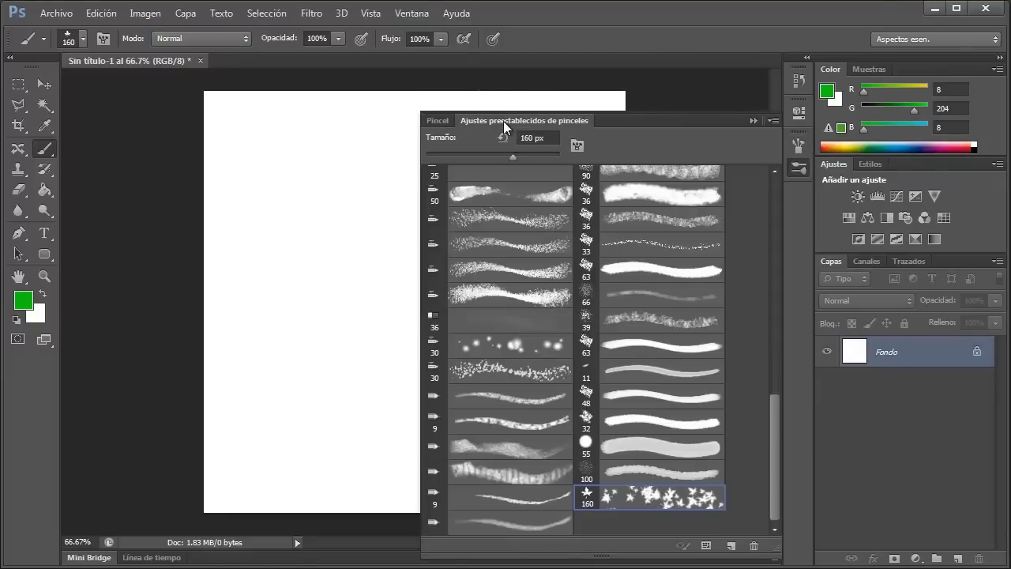
{"action": "left_click", "coordinate": [487, 219]}
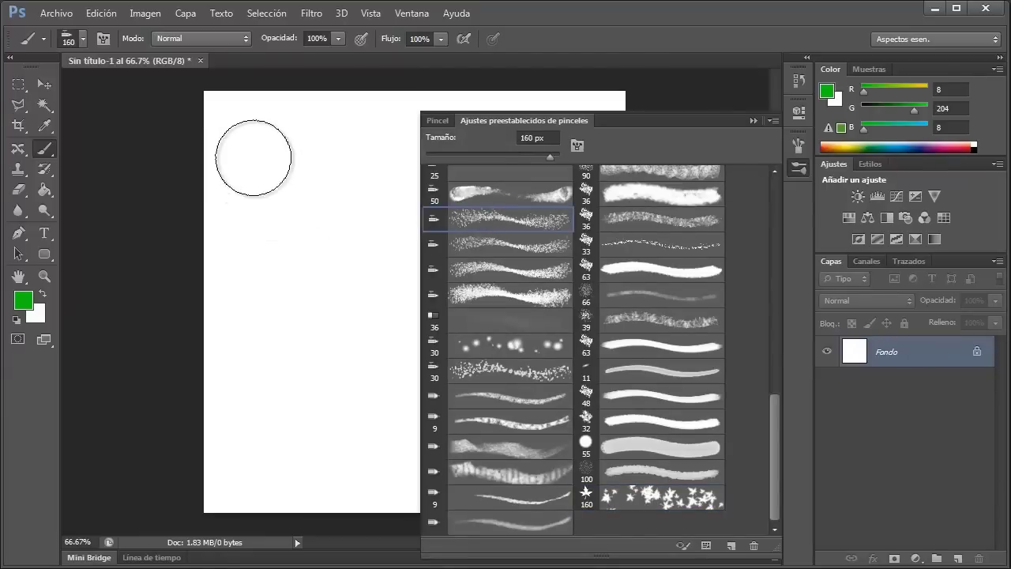
{"action": "mouse_move", "coordinate": [264, 137]}
{"action": "left_mouse_down"}
{"action": "mouse_move", "coordinate": [285, 248]}
{"action": "mouse_move", "coordinate": [235, 425]}
{"action": "mouse_move", "coordinate": [300, 523]}
{"action": "mouse_move", "coordinate": [335, 220]}
{"action": "mouse_move", "coordinate": [363, 144]}
{"action": "left_mouse_up"}
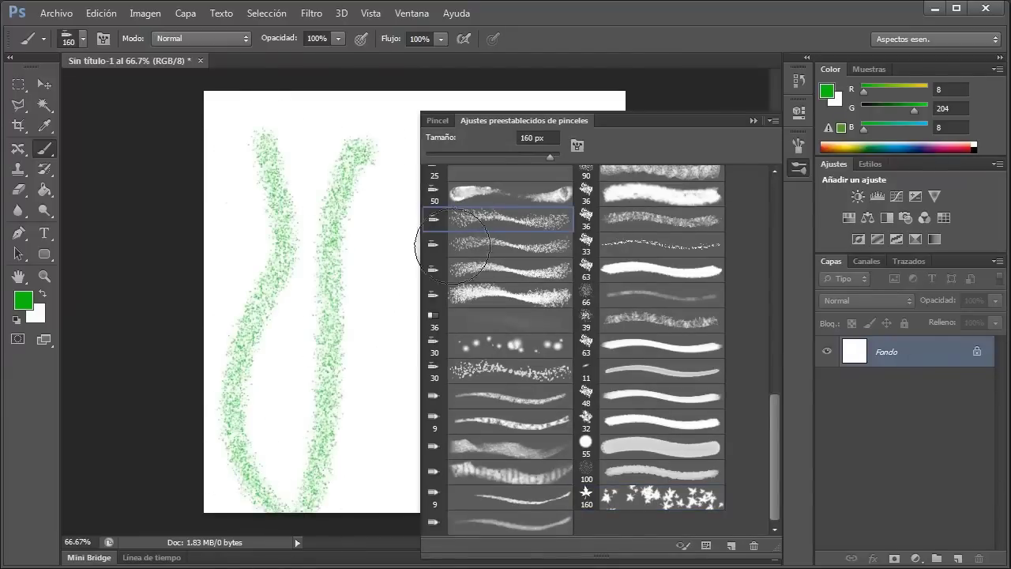
- Paint two crossing green strokes with the 30 px scattered-dots brush preset
{"action": "left_click", "coordinate": [505, 360]}
{"action": "left_click_drag", "start_coordinate": [297, 183], "coordinate": [398, 477]}
{"action": "mouse_move", "coordinate": [389, 142]}
{"action": "left_mouse_down"}
{"action": "mouse_move", "coordinate": [368, 293]}
{"action": "mouse_move", "coordinate": [266, 460]}
{"action": "left_mouse_up"}
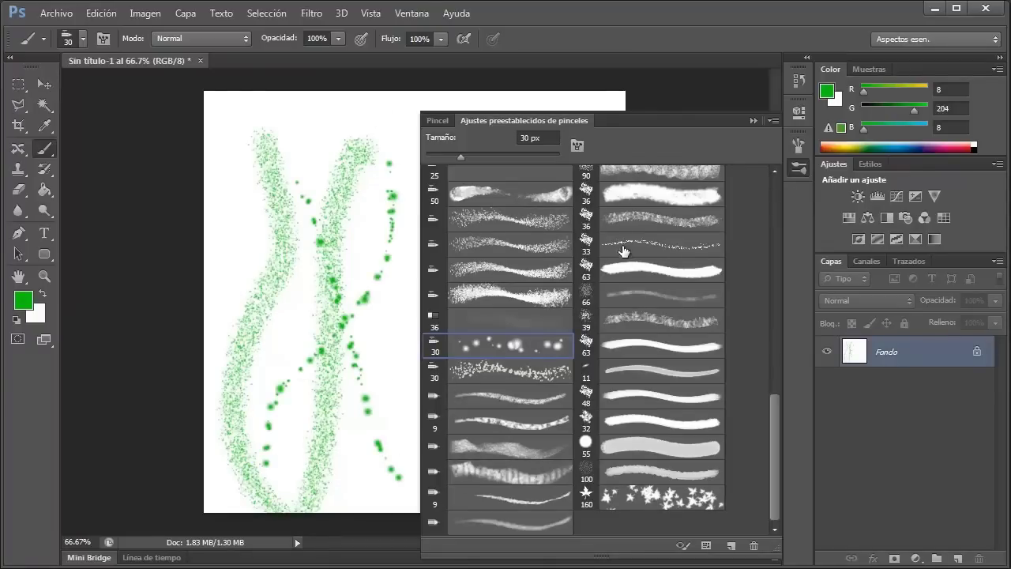
- Paint faint, translucent green strokes across the canvas with a 30 px watery brush preset
{"action": "scroll", "coordinate": [652, 214], "scroll_direction": "up", "scroll_amount": 1}
{"action": "left_click", "coordinate": [529, 183]}
{"action": "mouse_move", "coordinate": [296, 136]}
{"action": "left_mouse_down"}
{"action": "mouse_move", "coordinate": [285, 250]}
{"action": "mouse_move", "coordinate": [227, 403]}
{"action": "mouse_move", "coordinate": [324, 349]}
{"action": "mouse_move", "coordinate": [405, 158]}
{"action": "mouse_move", "coordinate": [344, 347]}
{"action": "mouse_move", "coordinate": [376, 415]}
{"action": "left_mouse_up"}
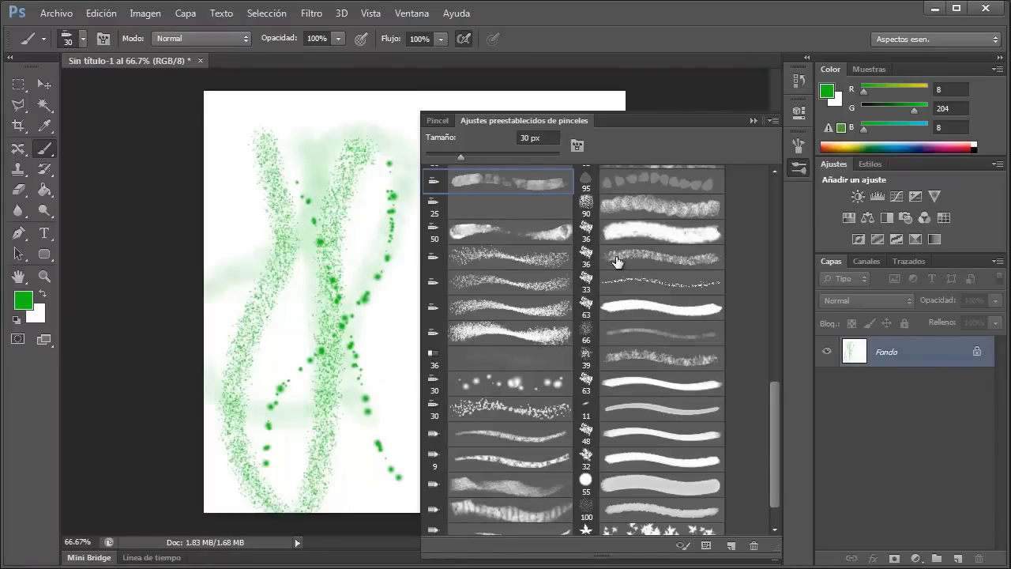
{"action": "scroll", "coordinate": [615, 260], "scroll_direction": "down", "scroll_amount": 1}
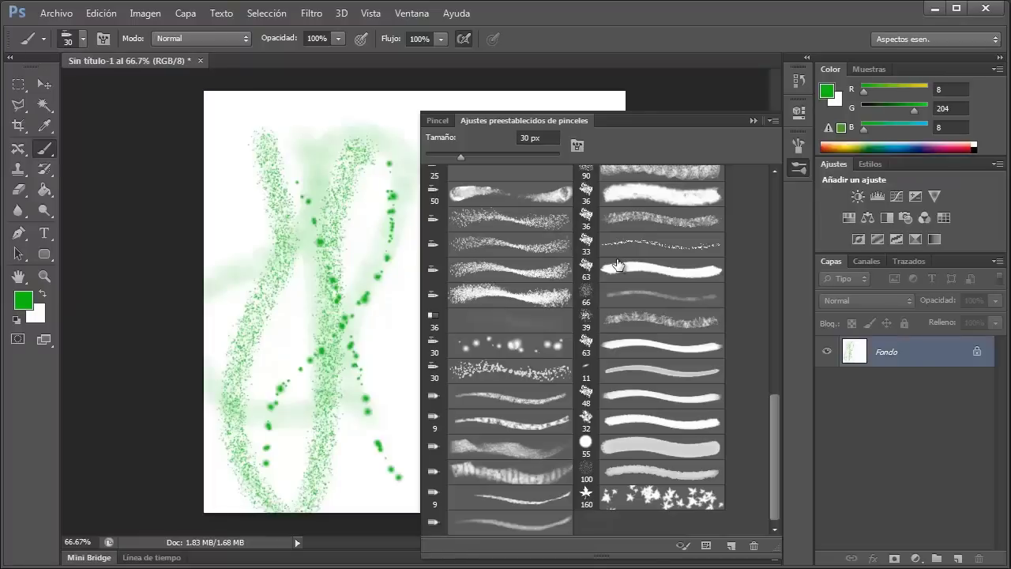
{"action": "left_click", "coordinate": [616, 267]}
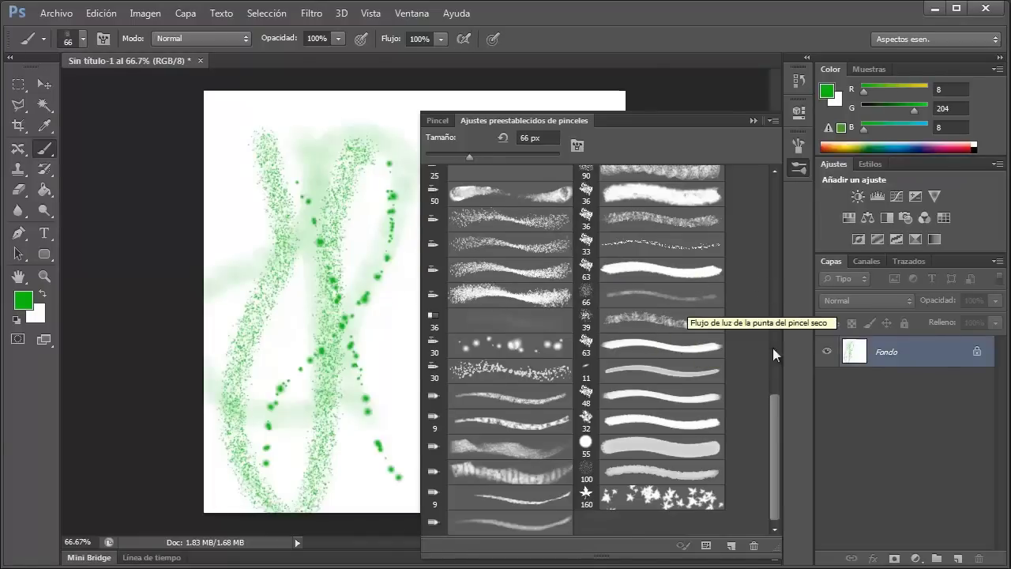
{"action": "key", "text": "comma"}
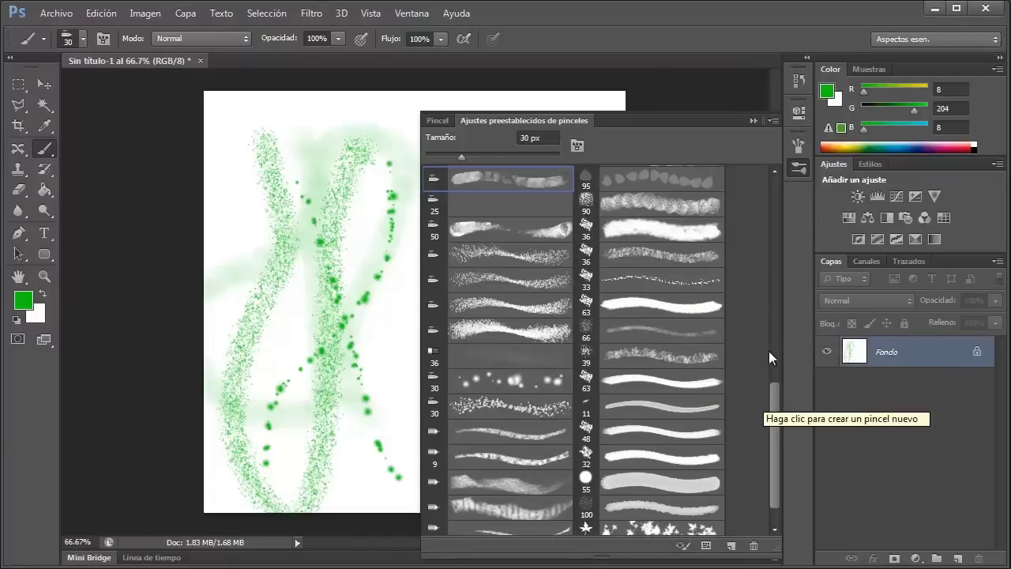
- Append the Pinceles de sombras library to the current brush presets
{"action": "left_click", "coordinate": [773, 121]}
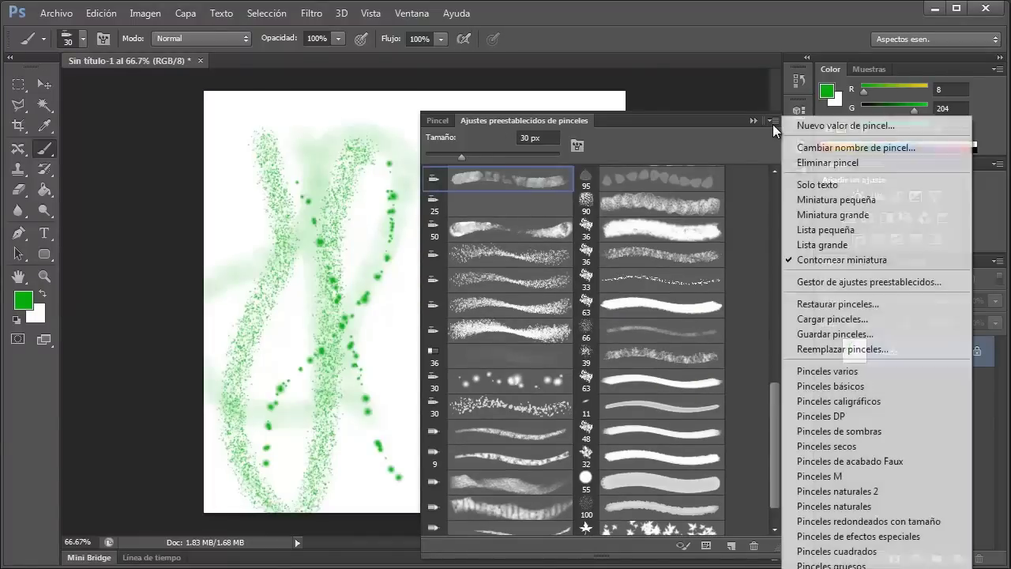
{"action": "left_click", "coordinate": [855, 434]}
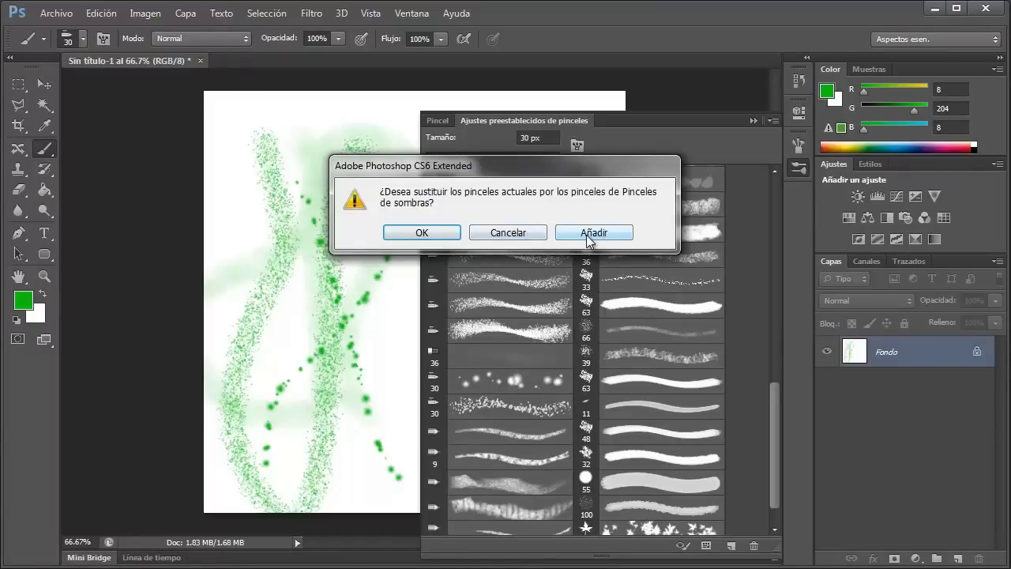
{"action": "left_click", "coordinate": [594, 233]}
{"action": "scroll", "coordinate": [698, 308], "scroll_direction": "down", "scroll_amount": 6}
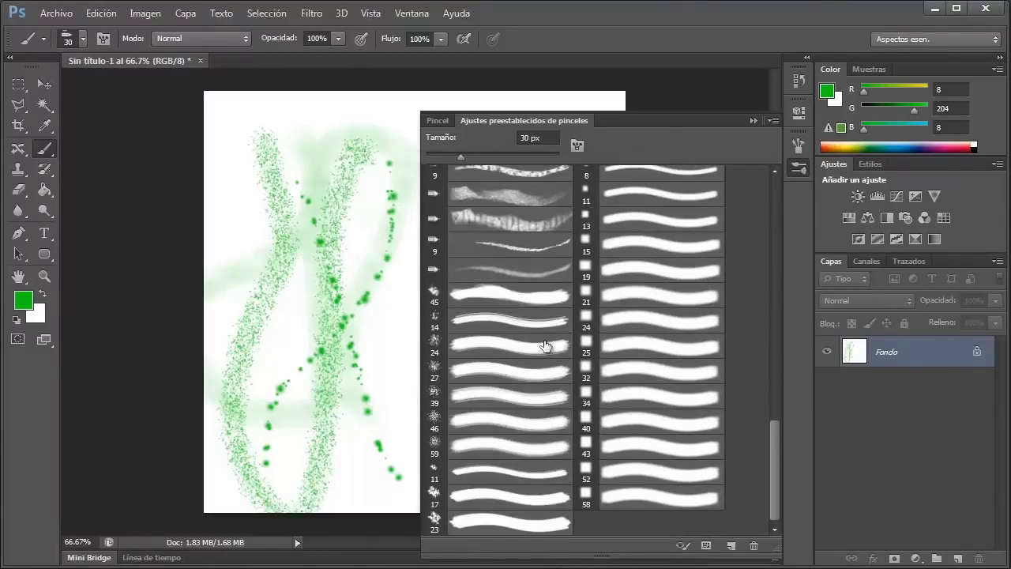
- Append the Pinceles naturales library to the current brush presets
{"action": "left_click", "coordinate": [775, 121]}
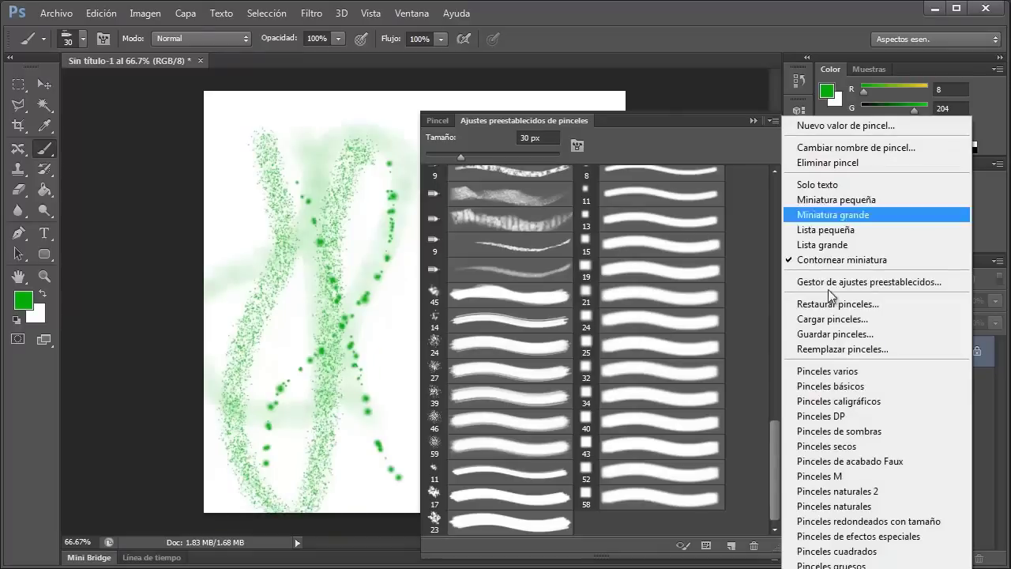
{"action": "left_click", "coordinate": [854, 508]}
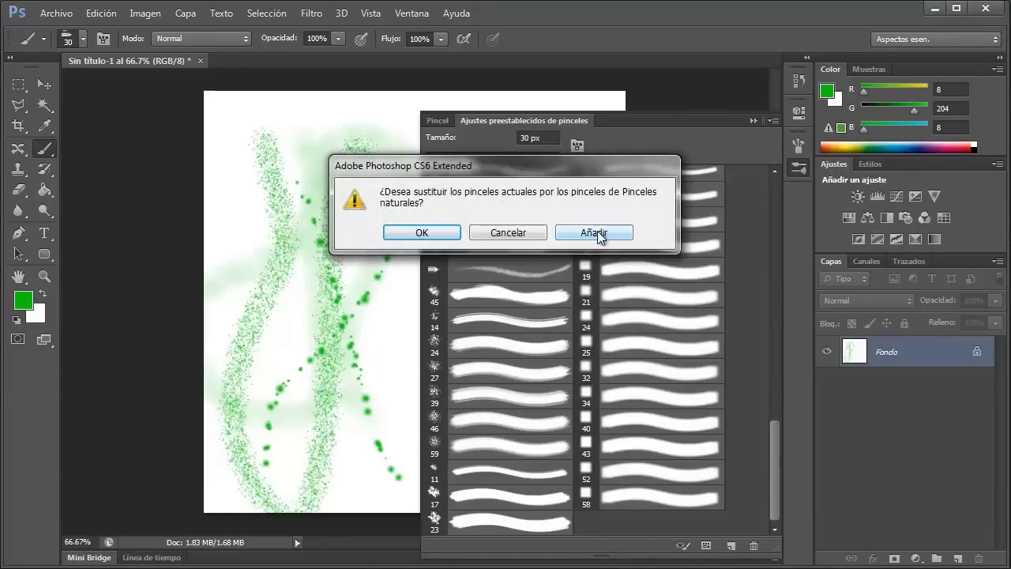
{"action": "left_click", "coordinate": [596, 233]}
{"action": "scroll", "coordinate": [584, 277], "scroll_direction": "down", "scroll_amount": 5}
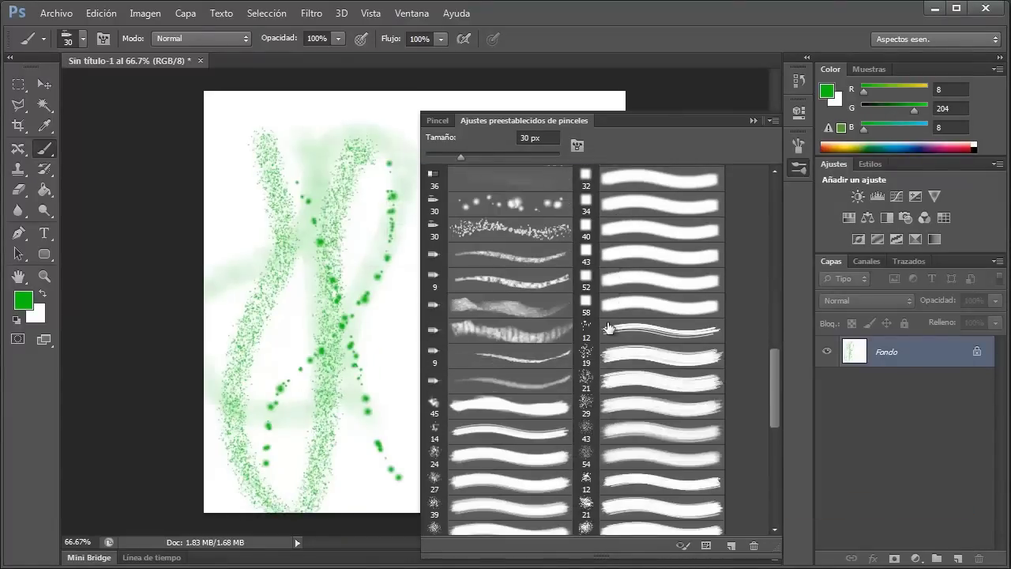
- Paint green grass blades over the existing strokes with the 112 px grass brush preset
{"action": "scroll", "coordinate": [580, 315], "scroll_direction": "down", "scroll_amount": 8}
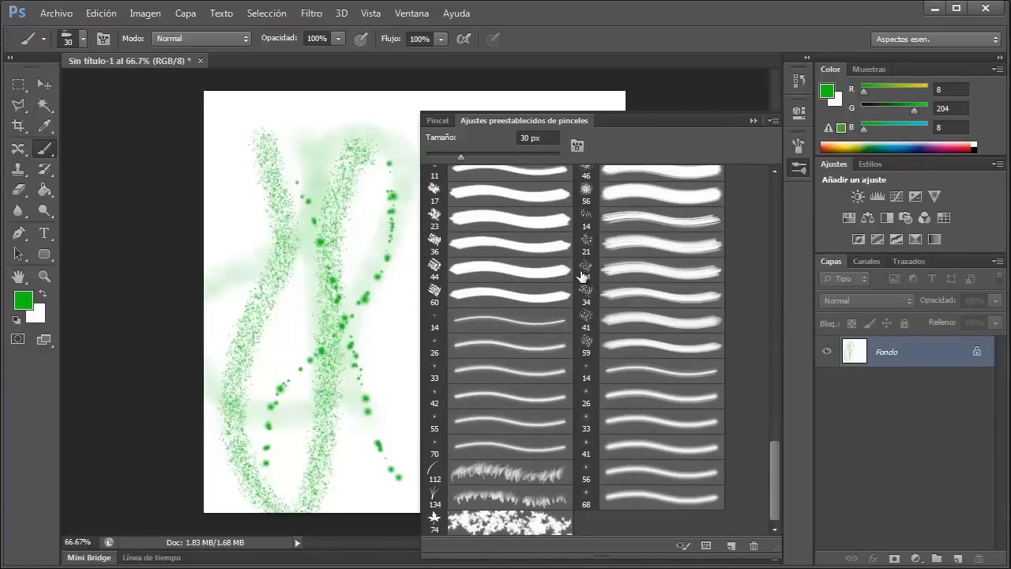
{"action": "left_click", "coordinate": [486, 466]}
{"action": "mouse_move", "coordinate": [308, 348]}
{"action": "left_mouse_down"}
{"action": "mouse_move", "coordinate": [277, 387]}
{"action": "mouse_move", "coordinate": [324, 316]}
{"action": "mouse_move", "coordinate": [263, 356]}
{"action": "mouse_move", "coordinate": [245, 486]}
{"action": "mouse_move", "coordinate": [316, 274]}
{"action": "mouse_move", "coordinate": [215, 228]}
{"action": "mouse_move", "coordinate": [387, 236]}
{"action": "mouse_move", "coordinate": [340, 340]}
{"action": "left_mouse_up"}
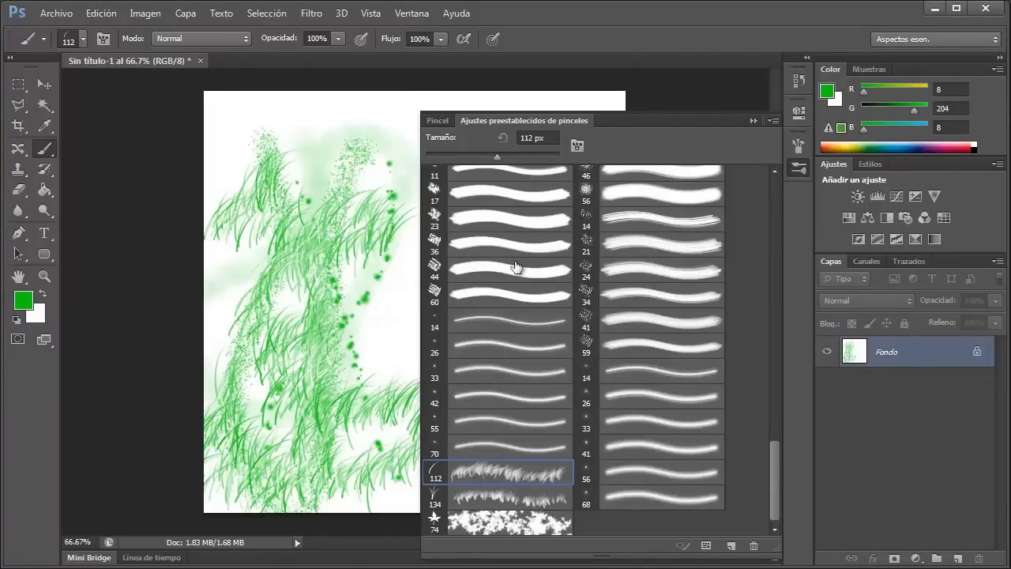
- Paint more grass tufts across the middle of the canvas with the 134 px grass brush preset
{"action": "left_click", "coordinate": [534, 499]}
{"action": "left_click", "coordinate": [372, 355]}
{"action": "mouse_move", "coordinate": [267, 289]}
{"action": "left_mouse_down"}
{"action": "mouse_move", "coordinate": [337, 365]}
{"action": "mouse_move", "coordinate": [225, 271]}
{"action": "mouse_move", "coordinate": [350, 339]}
{"action": "left_mouse_up"}
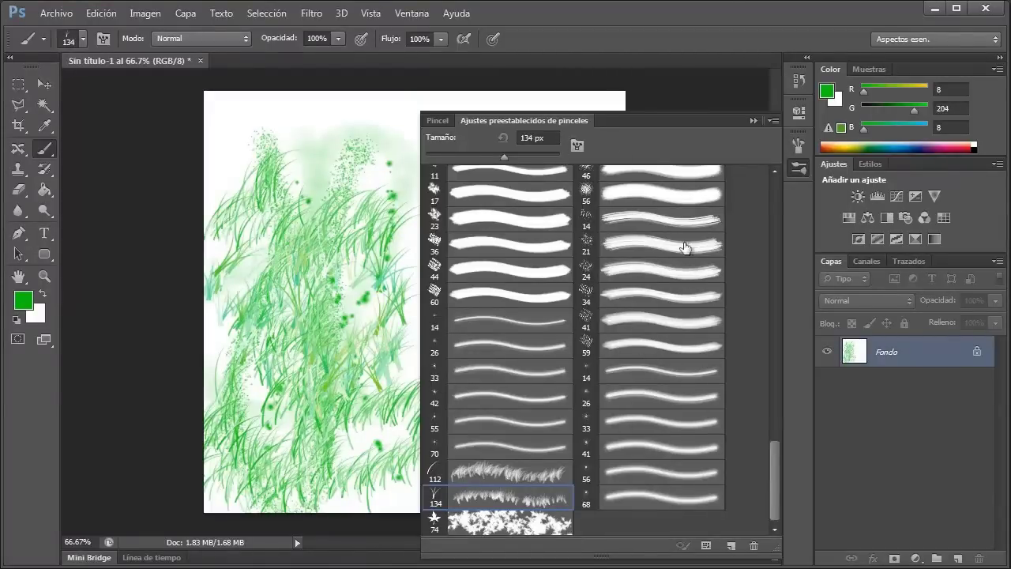
{"action": "scroll", "coordinate": [594, 387], "scroll_direction": "up", "scroll_amount": 5}
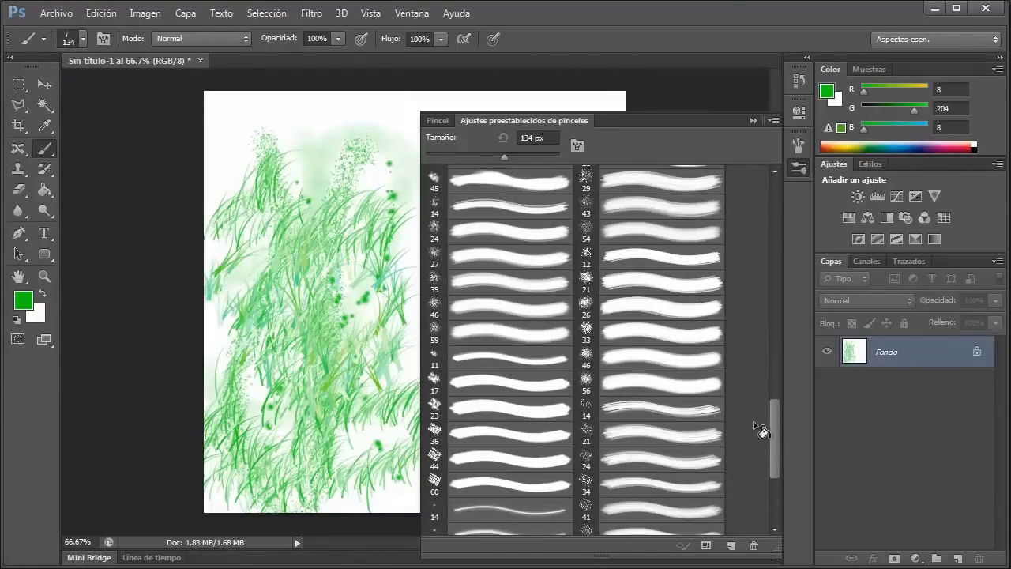
{"action": "left_click_drag", "start_coordinate": [771, 391], "coordinate": [777, 212]}
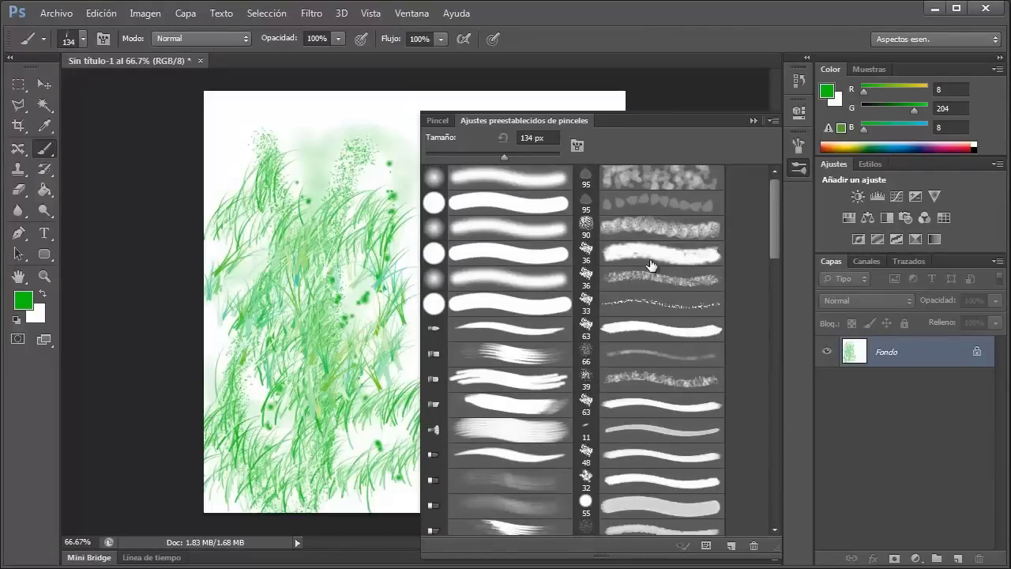
{"action": "left_click", "coordinate": [774, 121]}
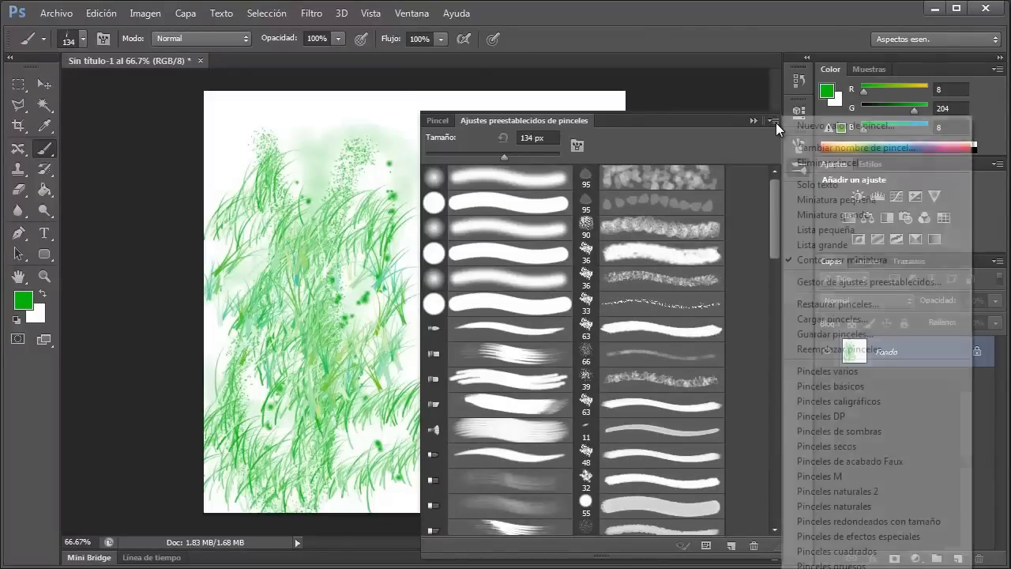
{"action": "left_click", "coordinate": [859, 307]}
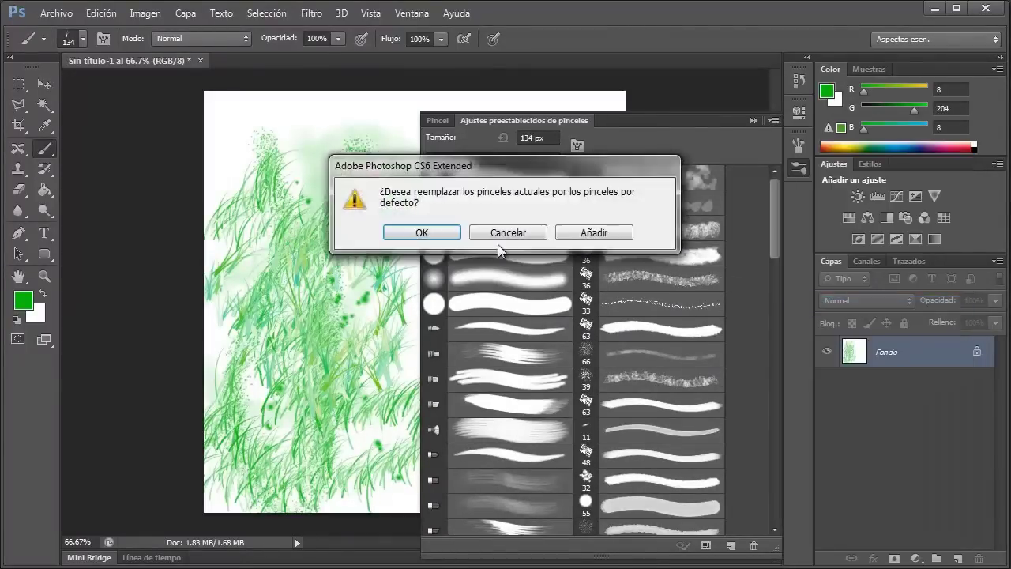
{"action": "left_click", "coordinate": [445, 237]}
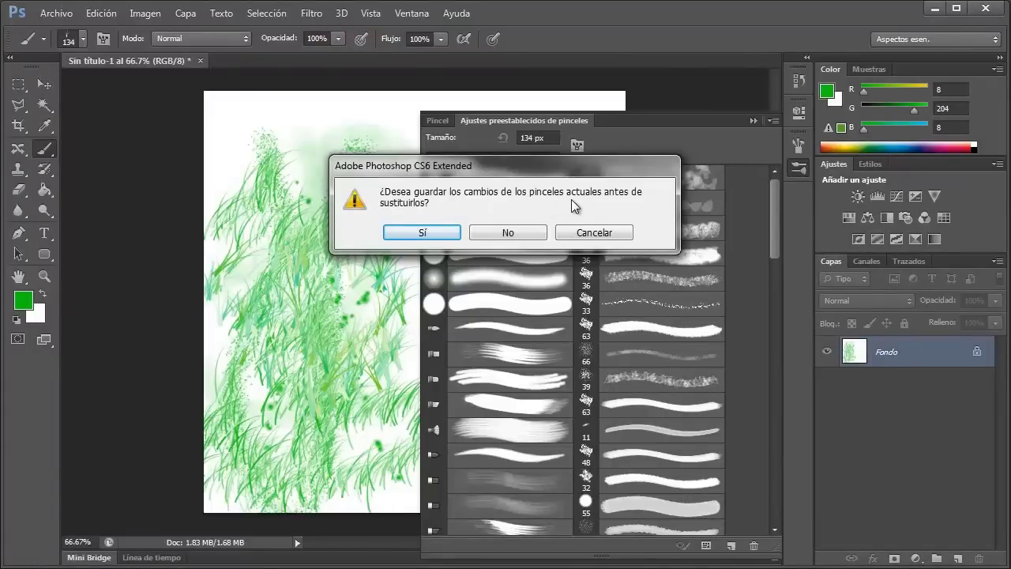
{"action": "left_click", "coordinate": [448, 234]}
{"action": "left_click", "coordinate": [926, 564]}
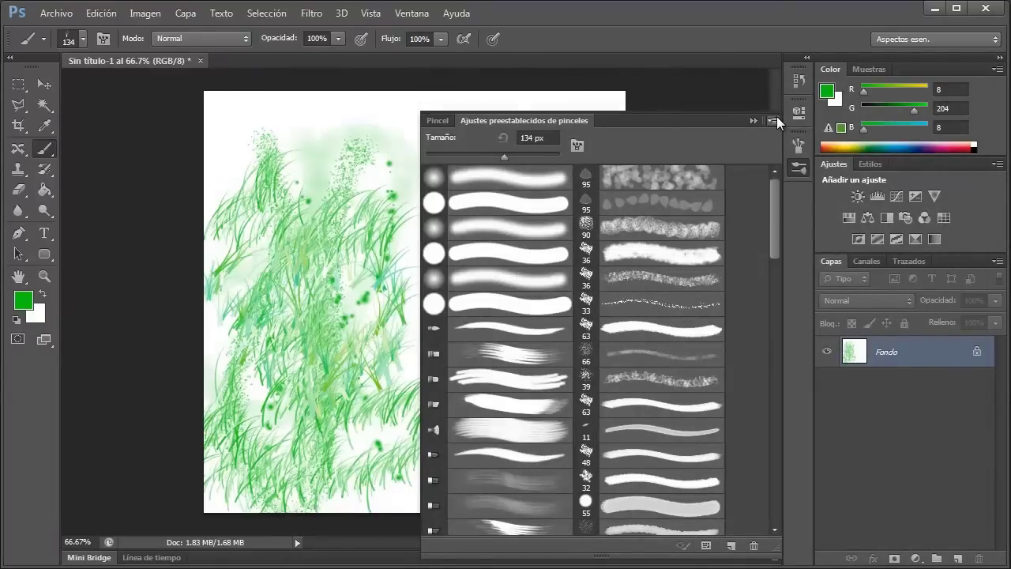
- Restore the default brushes, replacing the current presets without saving the changes to them
{"action": "left_click", "coordinate": [774, 120]}
{"action": "left_click", "coordinate": [785, 301]}
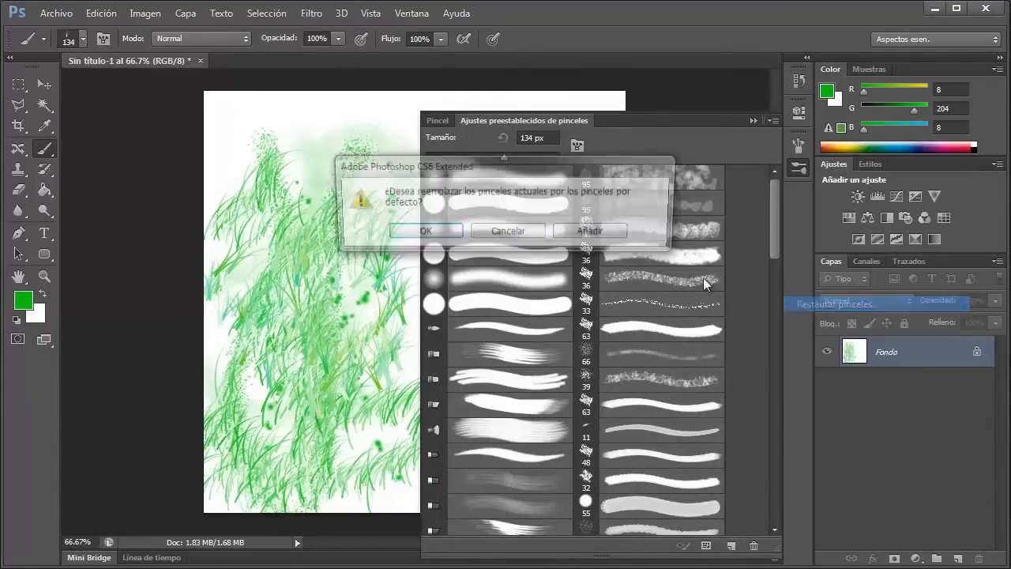
{"action": "left_click", "coordinate": [432, 232]}
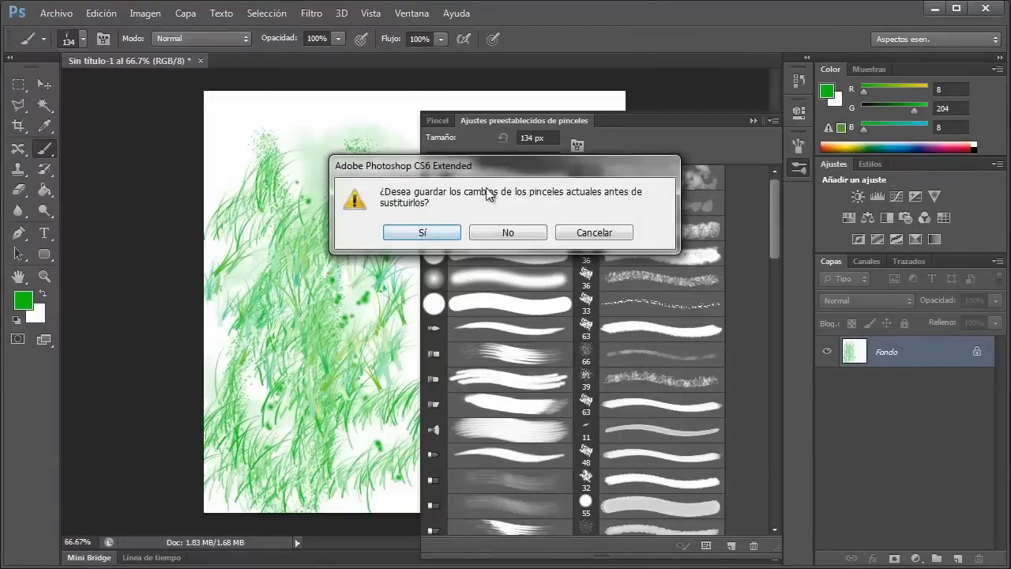
{"action": "left_click", "coordinate": [516, 238]}
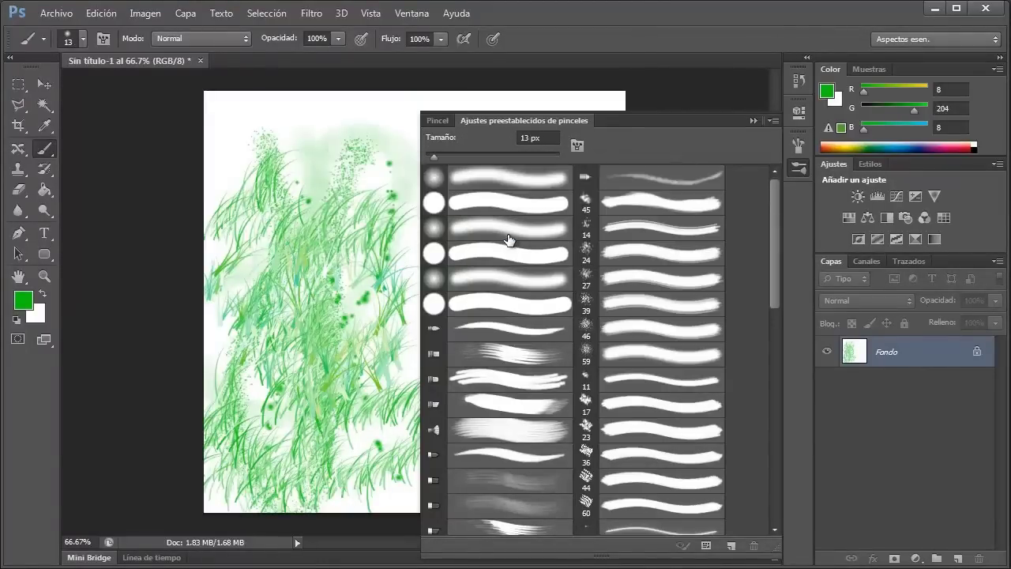
{"action": "mouse_move", "coordinate": [770, 232]}
{"action": "left_mouse_down"}
{"action": "mouse_move", "coordinate": [777, 302]}
{"action": "mouse_move", "coordinate": [779, 156]}
{"action": "left_mouse_up"}
- Collapse the brush presets panel to uncover the whole canvas
{"action": "left_click", "coordinate": [773, 121]}
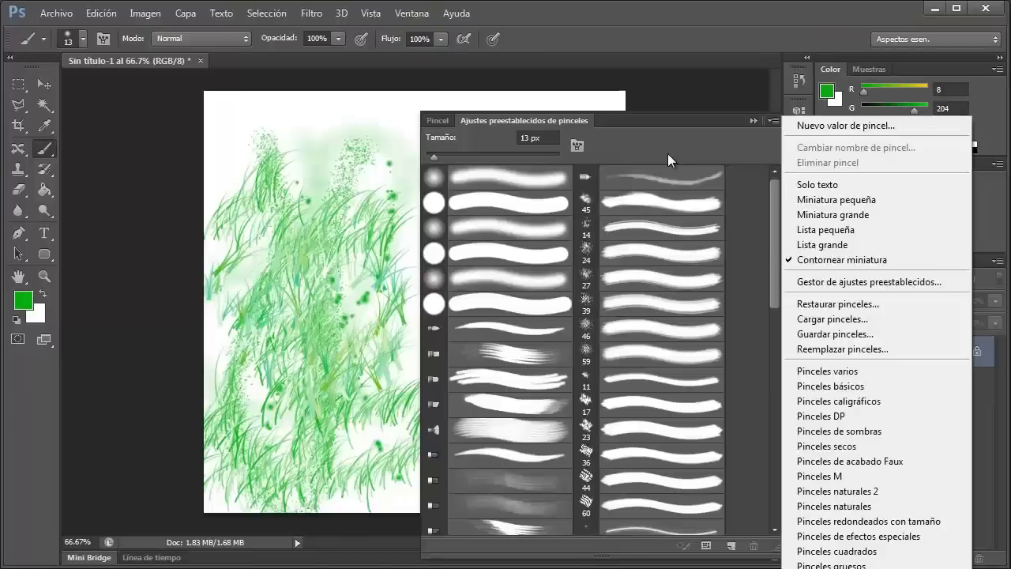
{"action": "left_click", "coordinate": [755, 122]}
{"action": "left_click", "coordinate": [755, 122]}
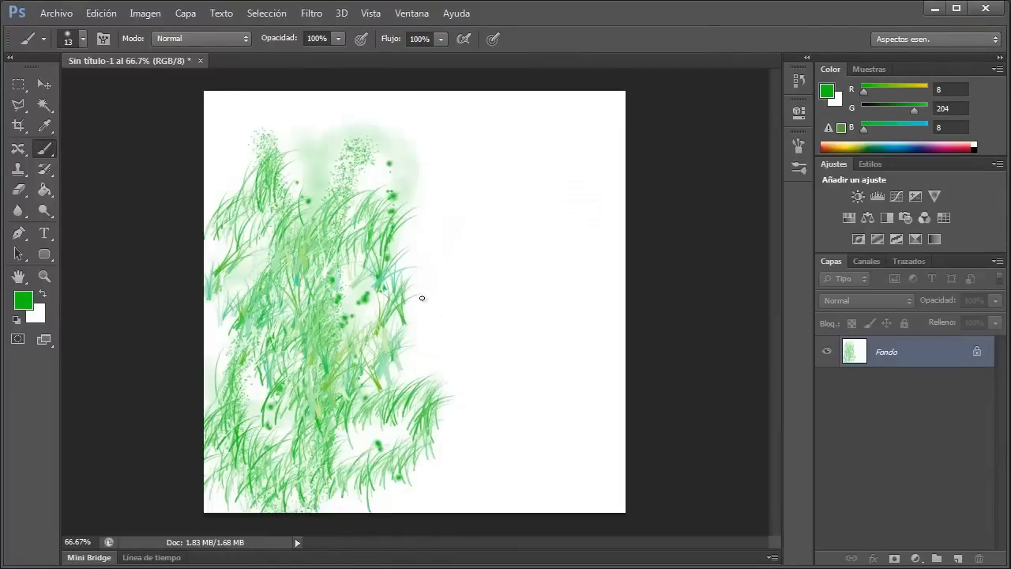